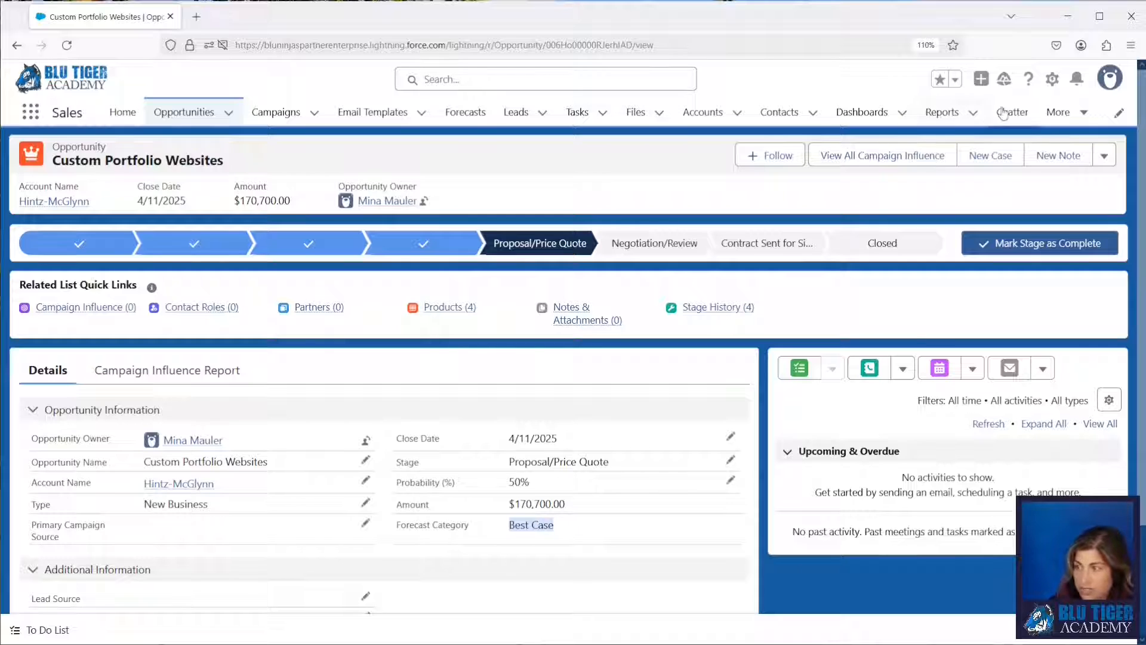
# Open the Opportunity object's setup and start a new custom field with the Picklist data type.
pyautogui.click(1053, 81)
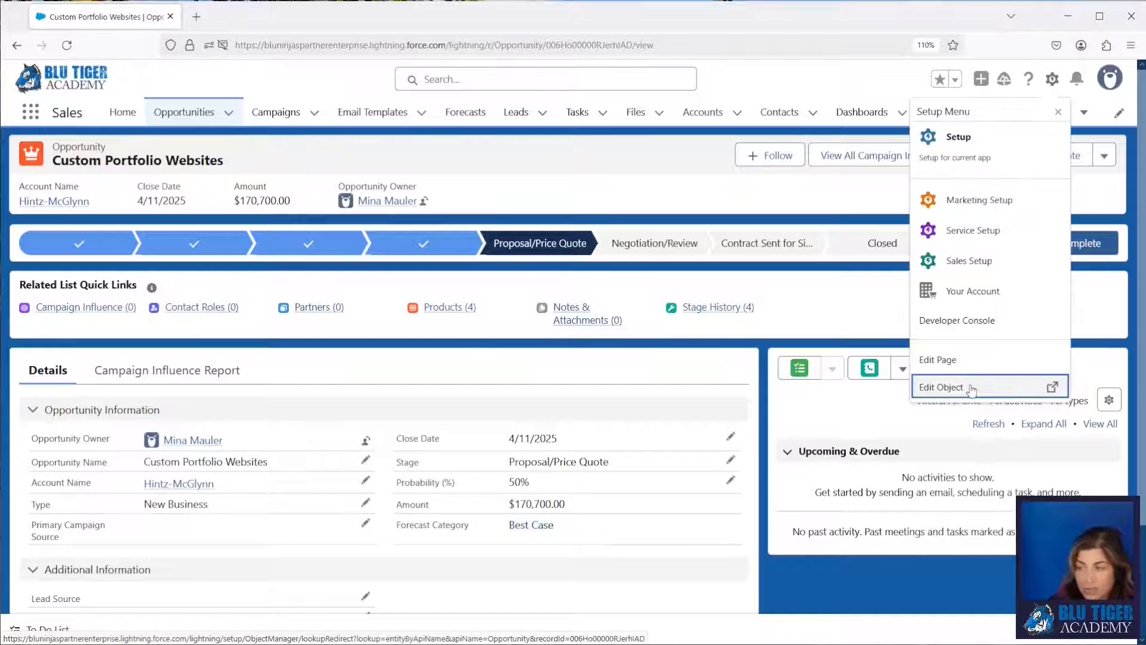
pyautogui.click(975, 385)
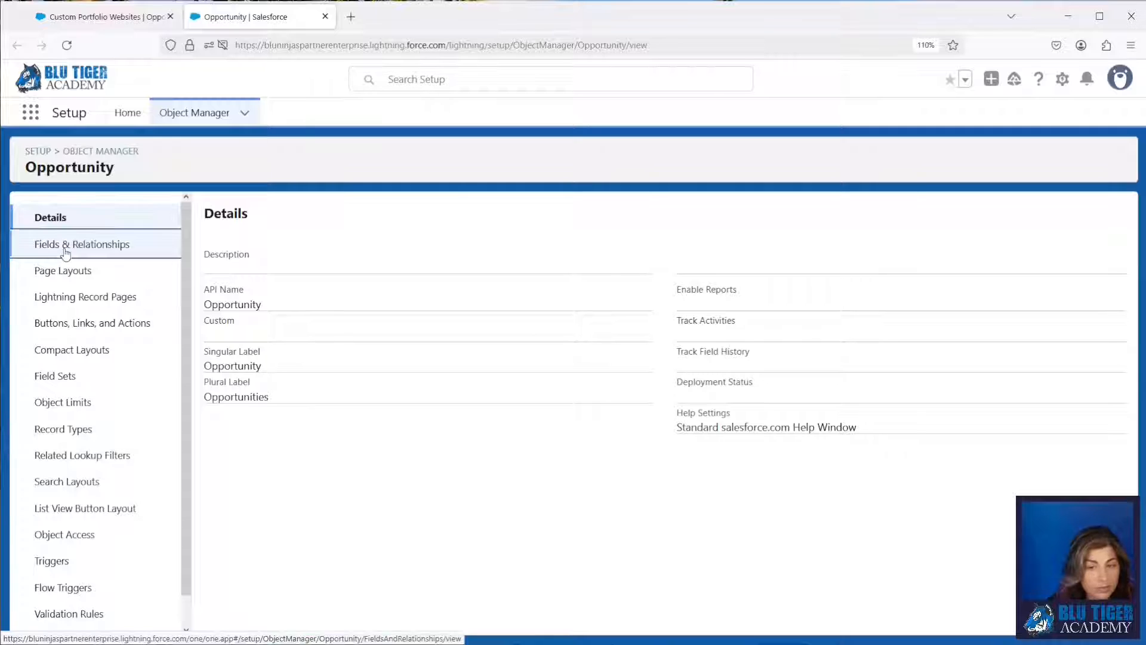
pyautogui.click(65, 250)
pyautogui.click(803, 210)
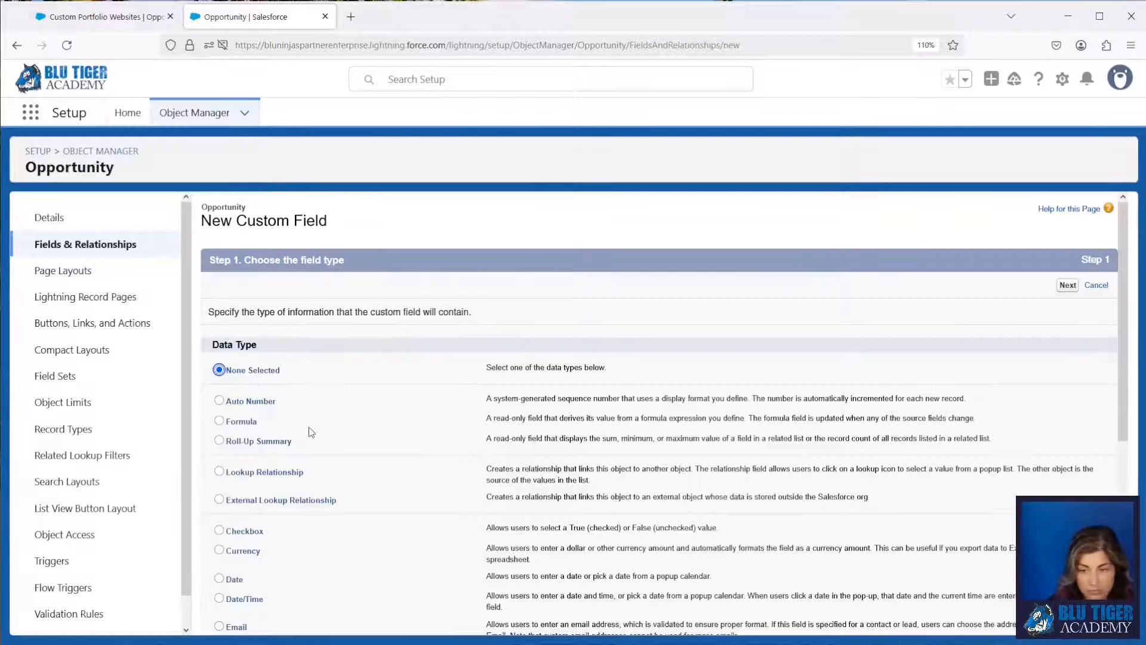
pyautogui.scroll(-3, 309, 430)
pyautogui.click(225, 577)
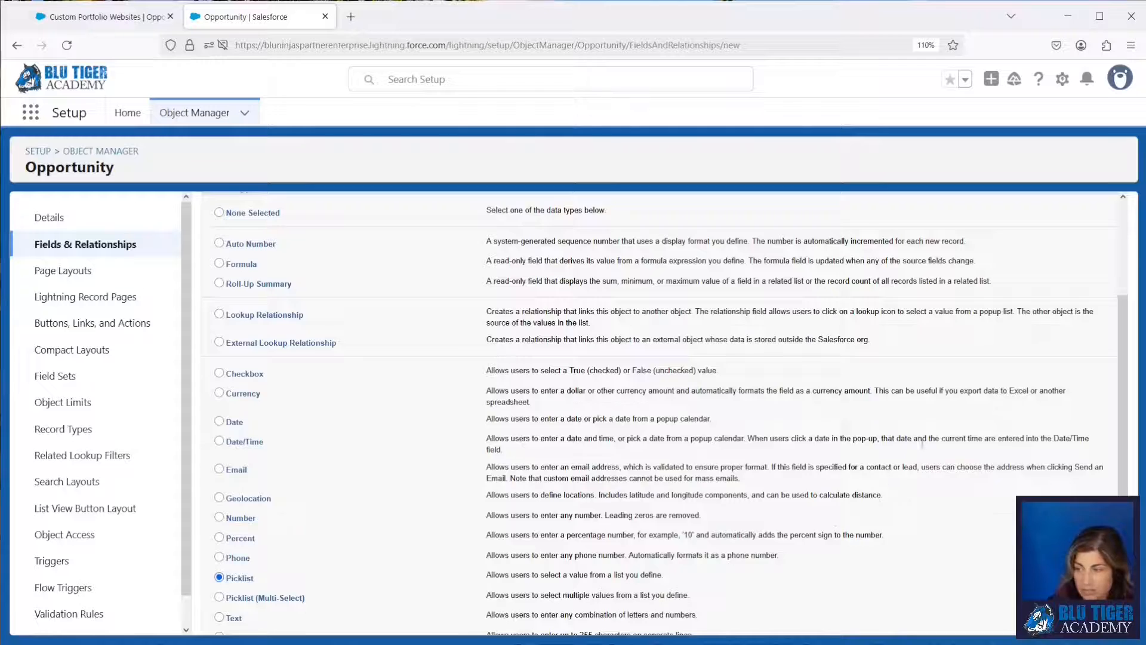
pyautogui.scroll(3, 225, 573)
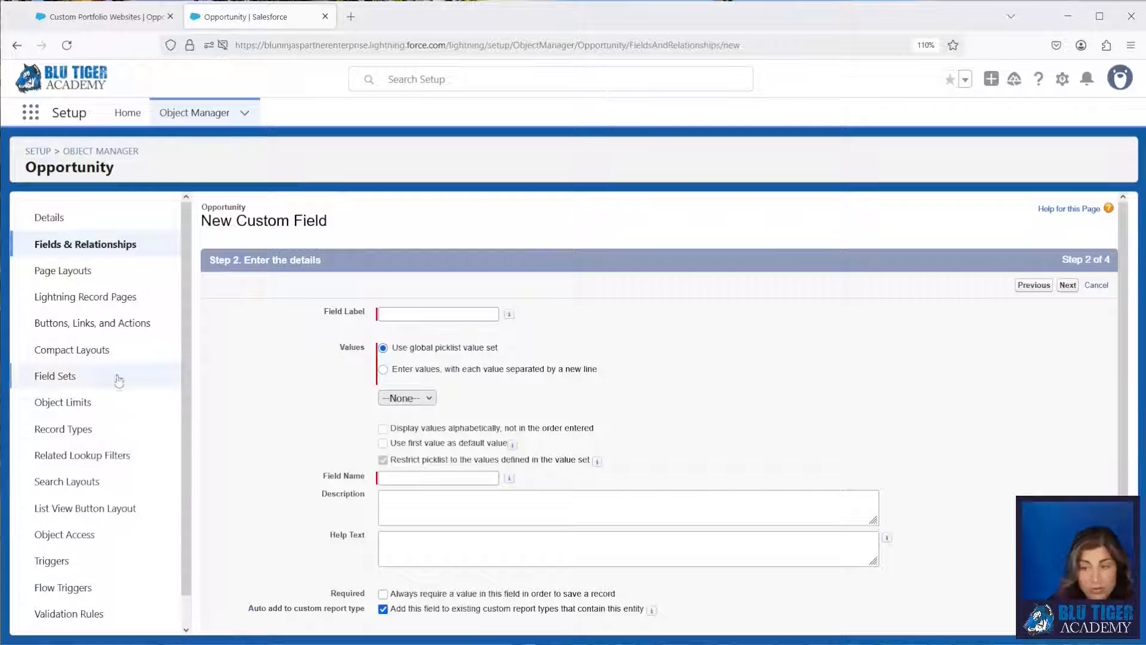
# Label the new field "Forecast Category Update" and choose to enter its picklist values manually instead of using a global value set.
pyautogui.click(413, 317)
pyautogui.write('Forecast Category Update')
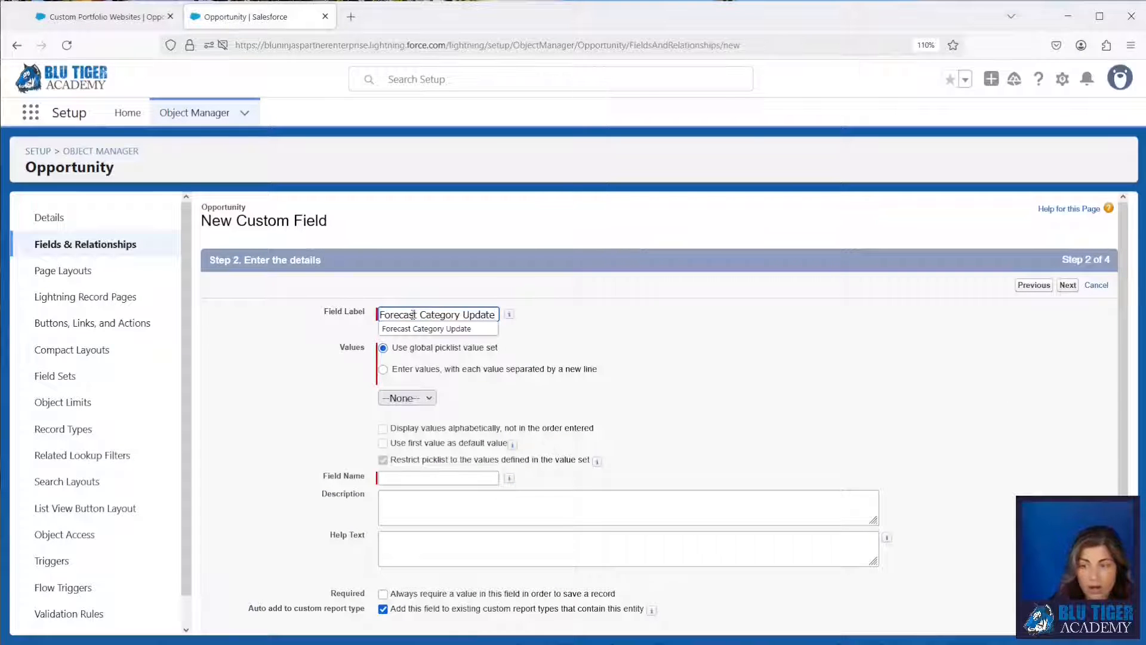
pyautogui.click(530, 330)
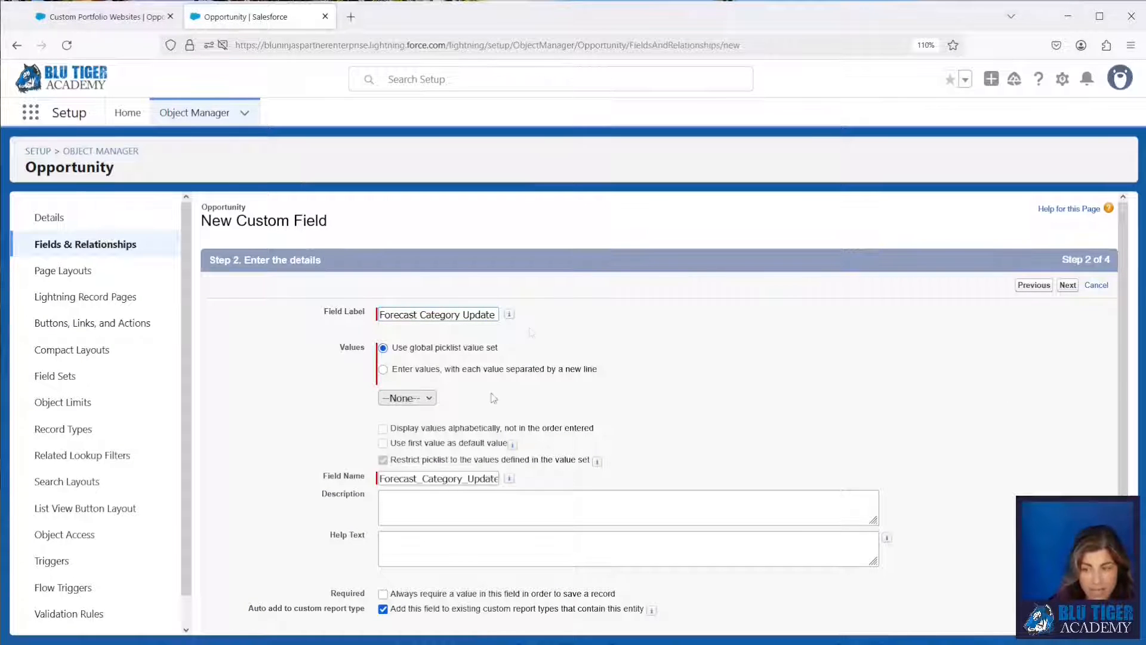
pyautogui.click(384, 370)
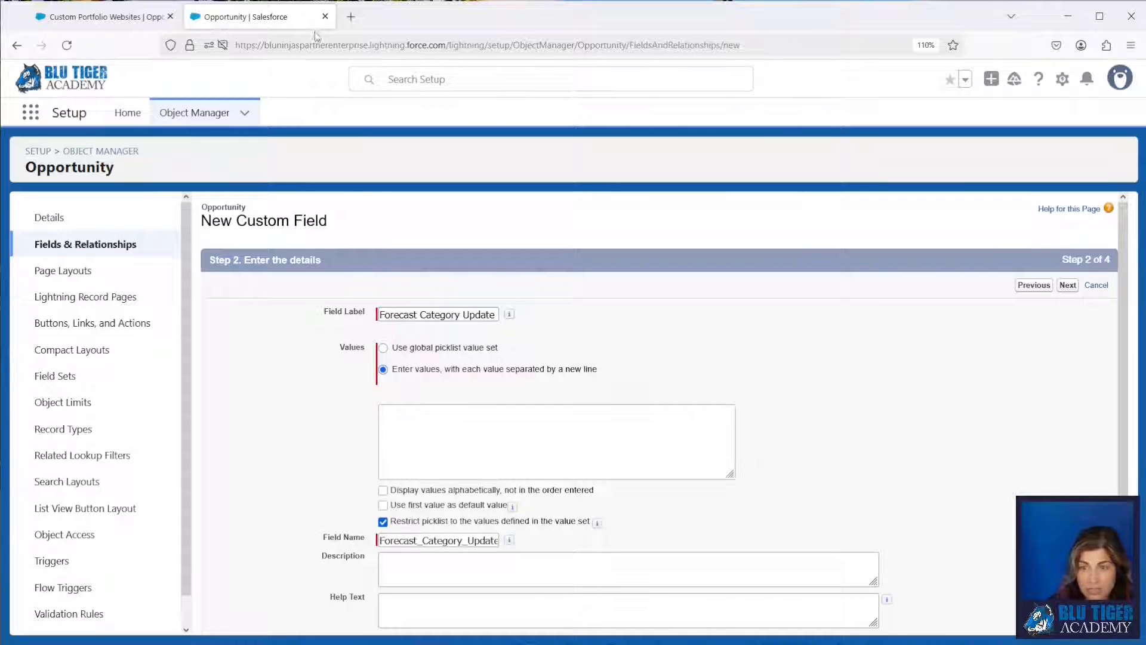
# In a duplicate browser tab, open the Opportunity's standard Forecast Category field and look up its picklist values.
pyautogui.rightClick(251, 21)
pyautogui.click(298, 113)
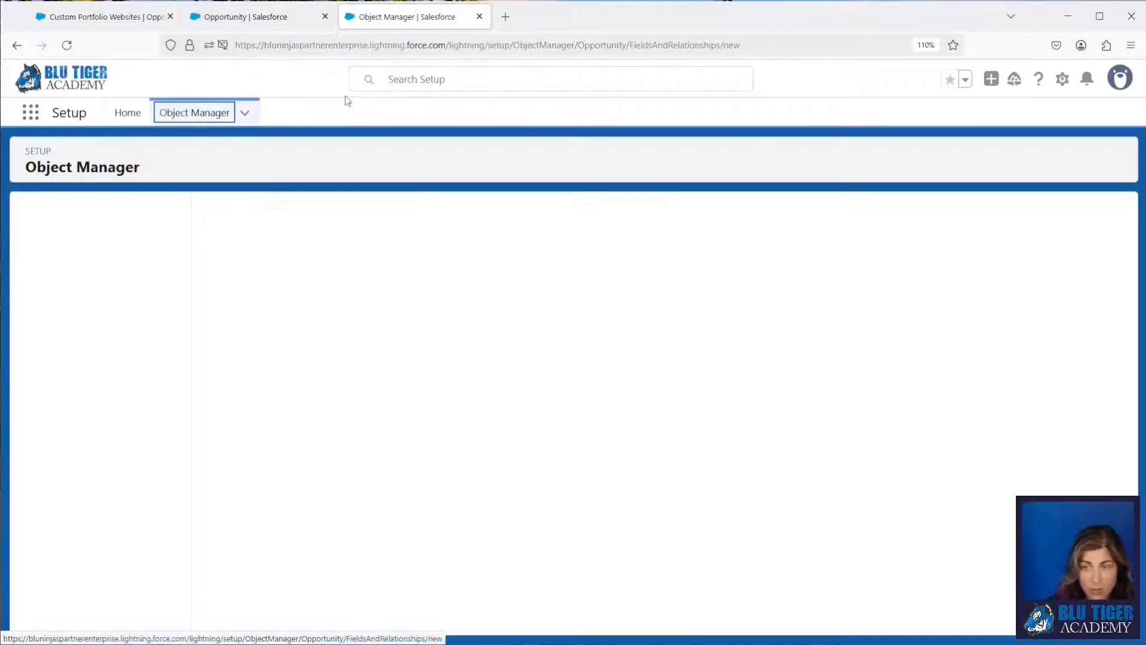
pyautogui.click(113, 246)
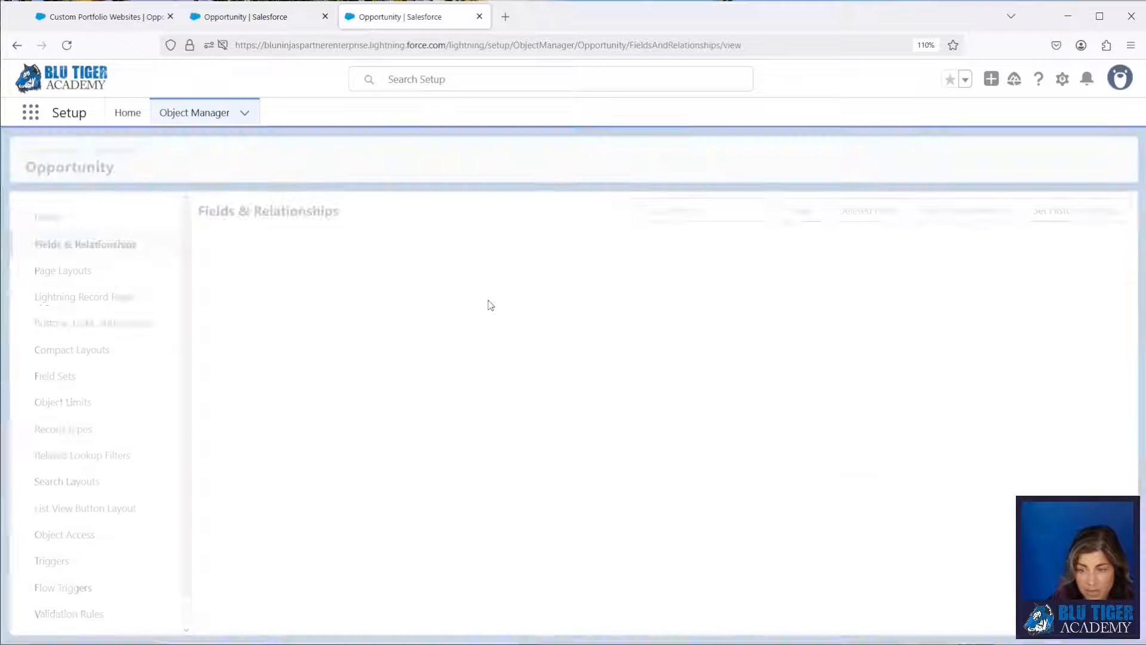
pyautogui.click(674, 215)
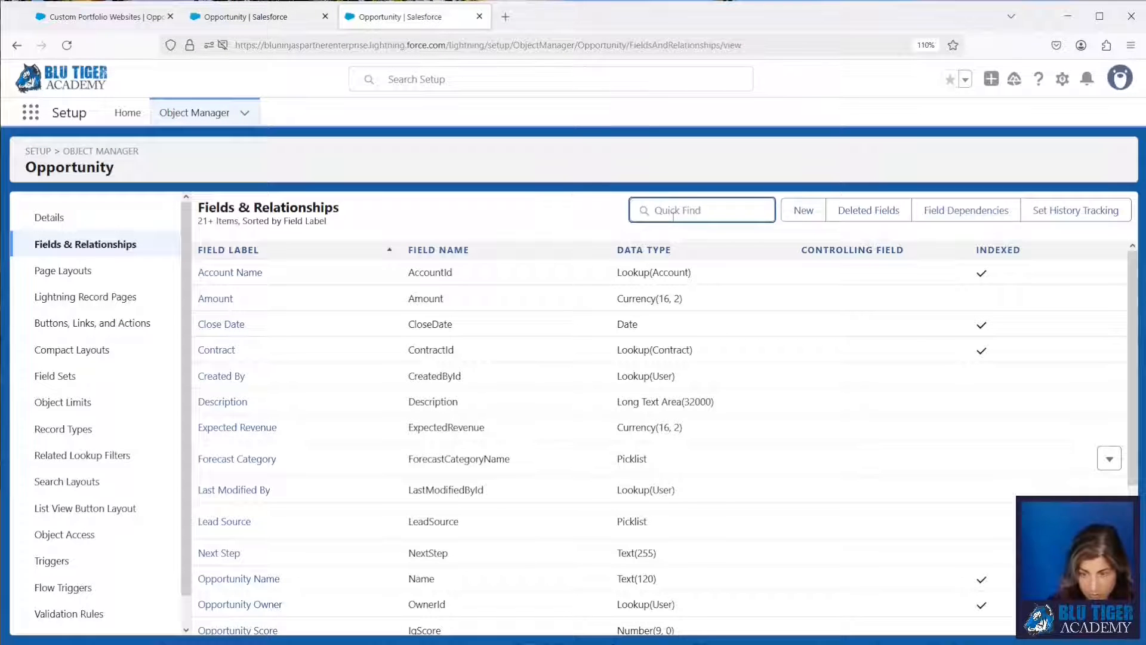
pyautogui.click(263, 464)
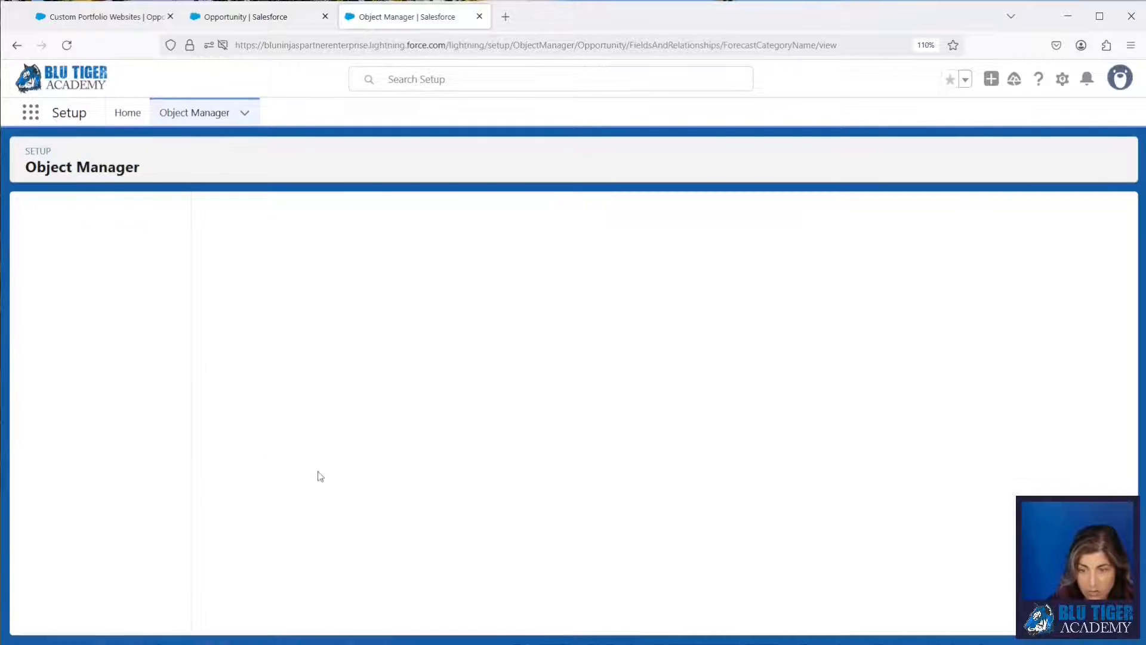
pyautogui.scroll(-1, 406, 482)
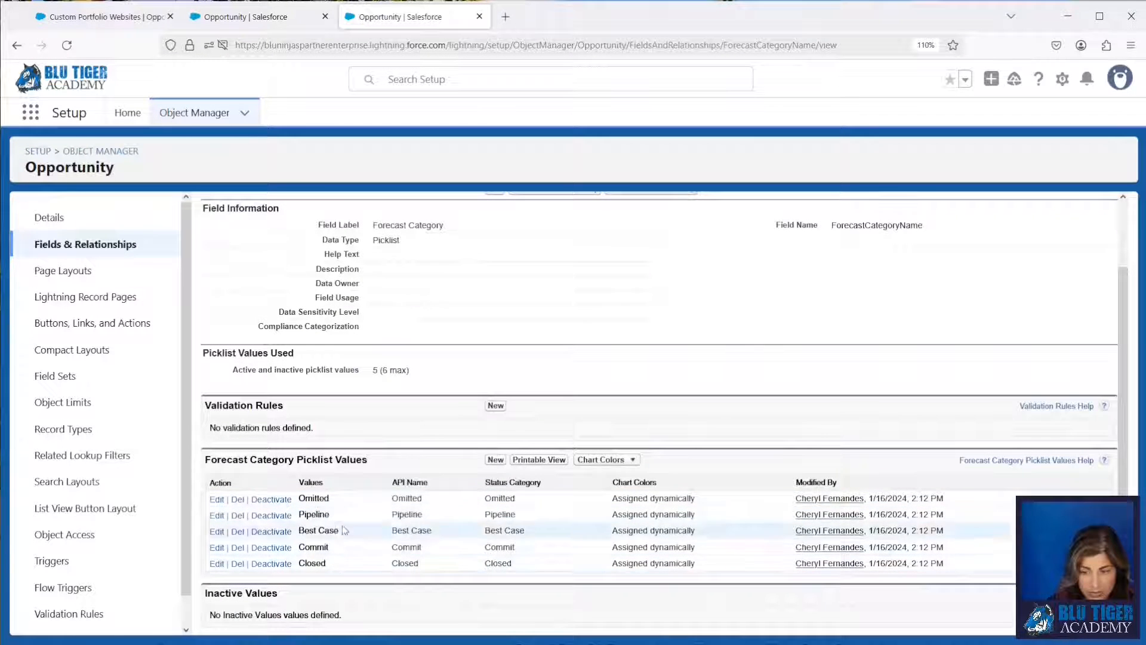
# Back in the new custom field, enter the picklist values Omitted, Best Case, Pipeline, Commit and Closed on separate lines.
pyautogui.click(268, 17)
pyautogui.click(412, 418)
pyautogui.write('Omitted')
pyautogui.press('Return')
pyautogui.write('Best Case')
pyautogui.press('Return')
pyautogui.write('Pipeline')
pyautogui.press('Return')
pyautogui.write('Commit')
pyautogui.press('Return')
pyautogui.write('Closed')
pyautogui.click(889, 411)
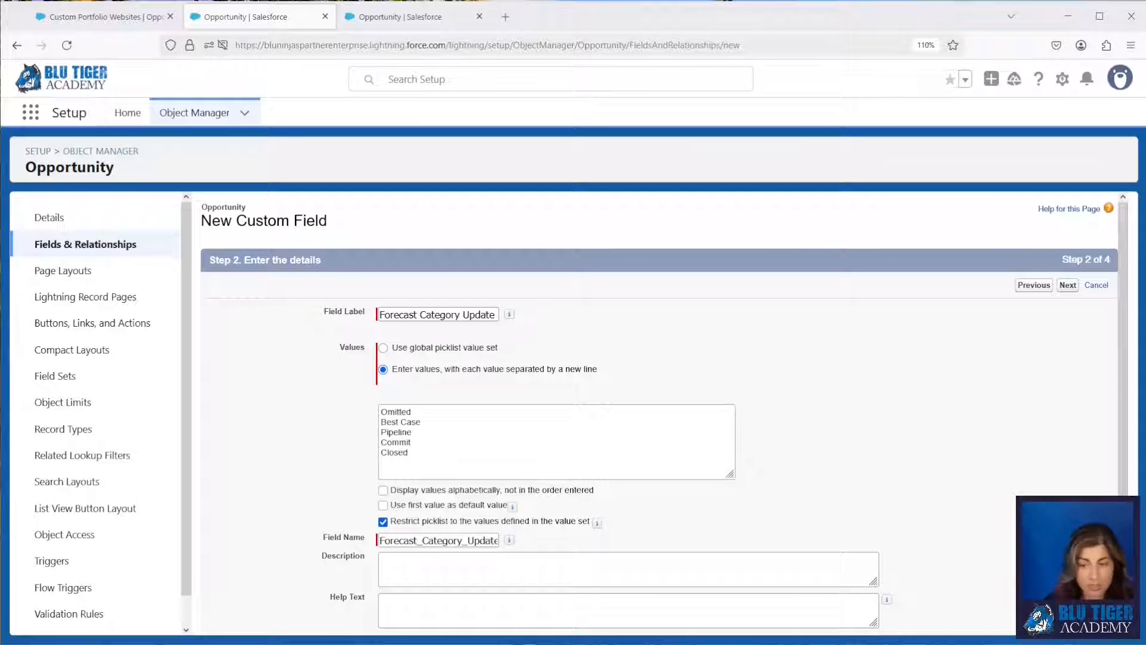
# Accept the default field-level security and the Opportunity Layout assignment, and save the new picklist field.
pyautogui.click(1068, 286)
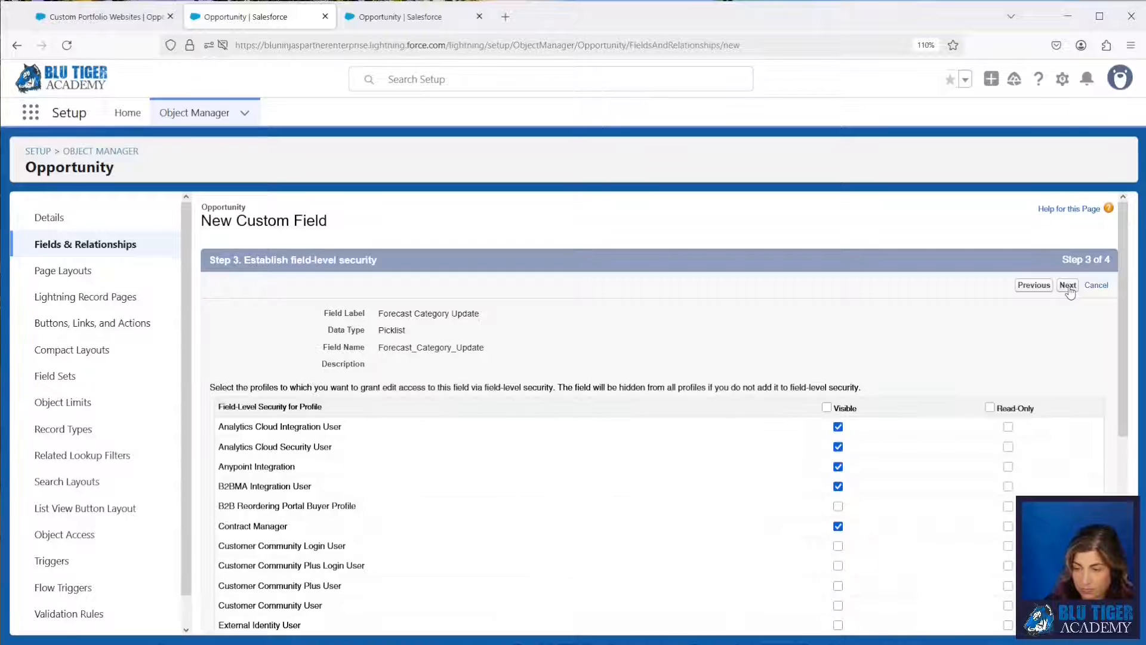
pyautogui.click(1068, 286)
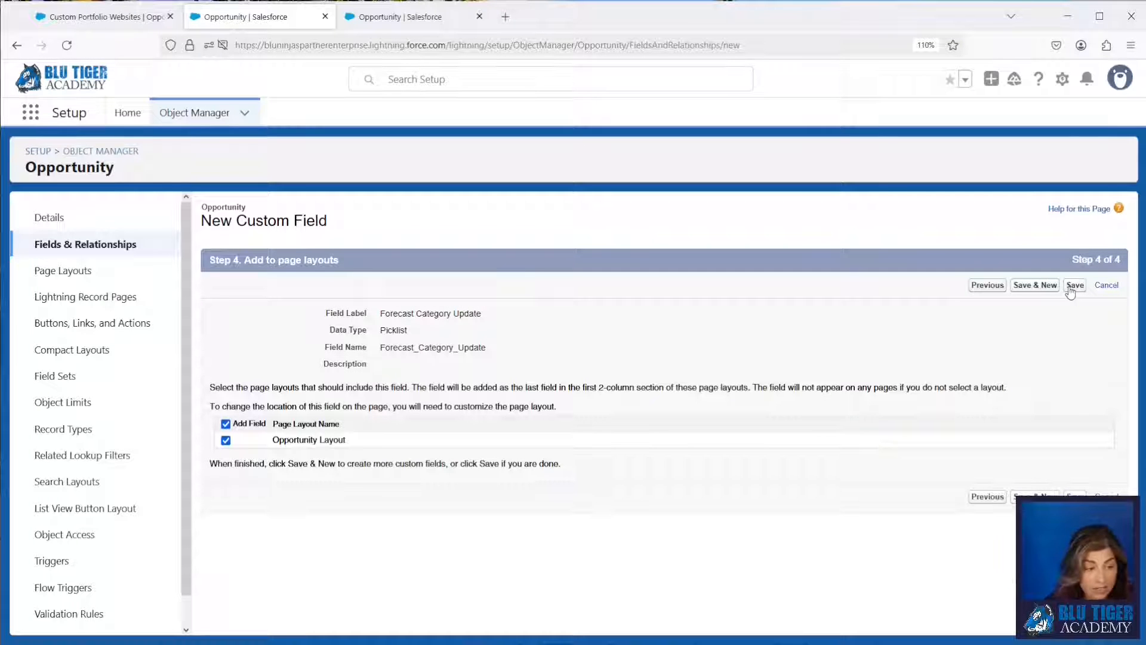
pyautogui.click(1072, 289)
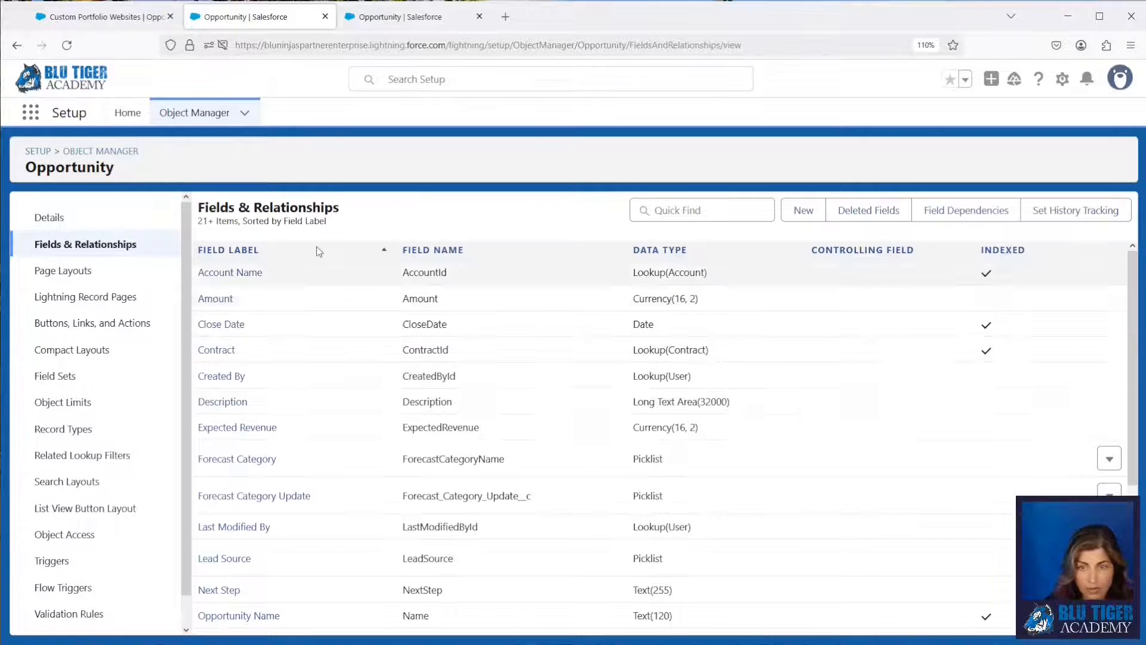
# Reload the Custom Portfolio Websites opportunity, switch the display density to Comfy and check the record's detail fields.
pyautogui.click(76, 18)
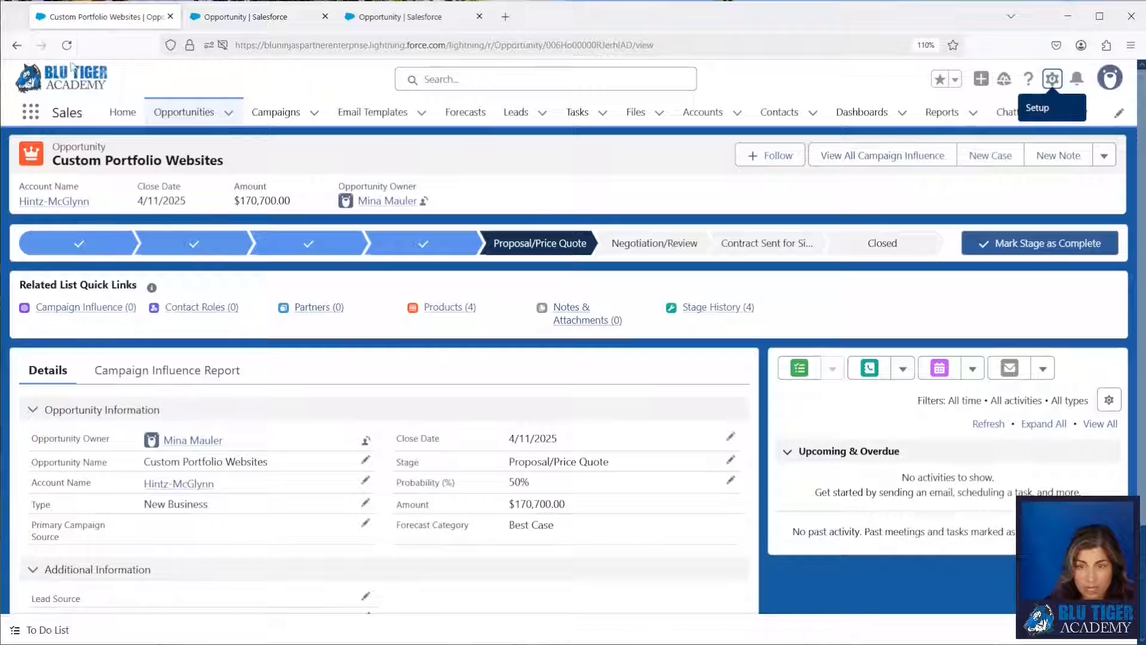
pyautogui.click(68, 45)
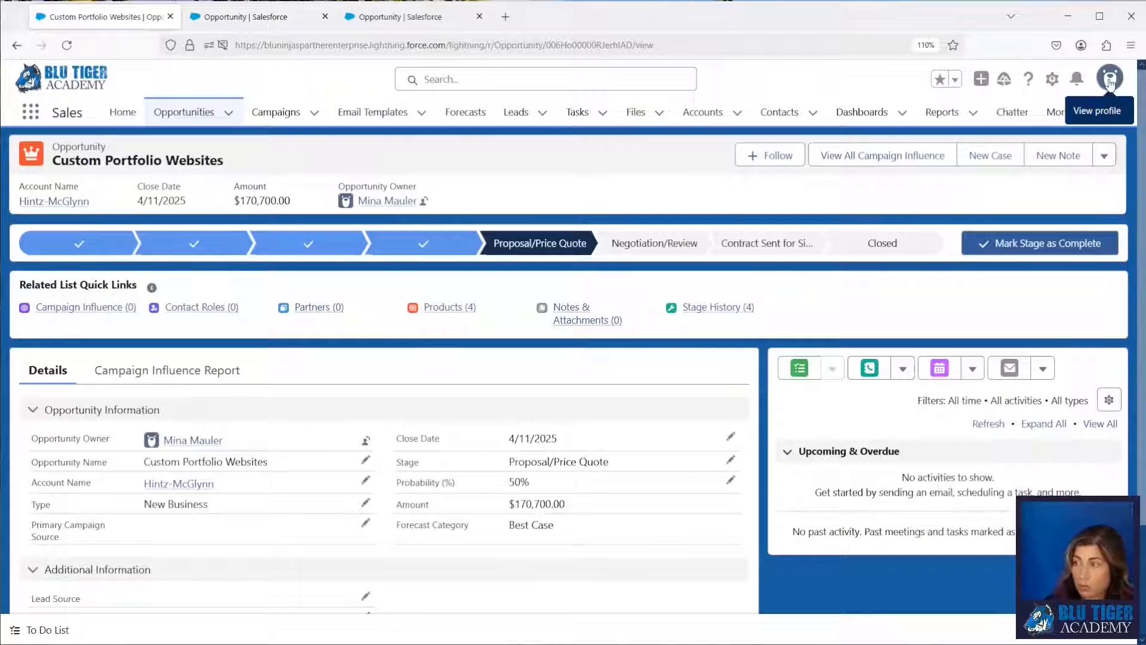
pyautogui.click(1110, 80)
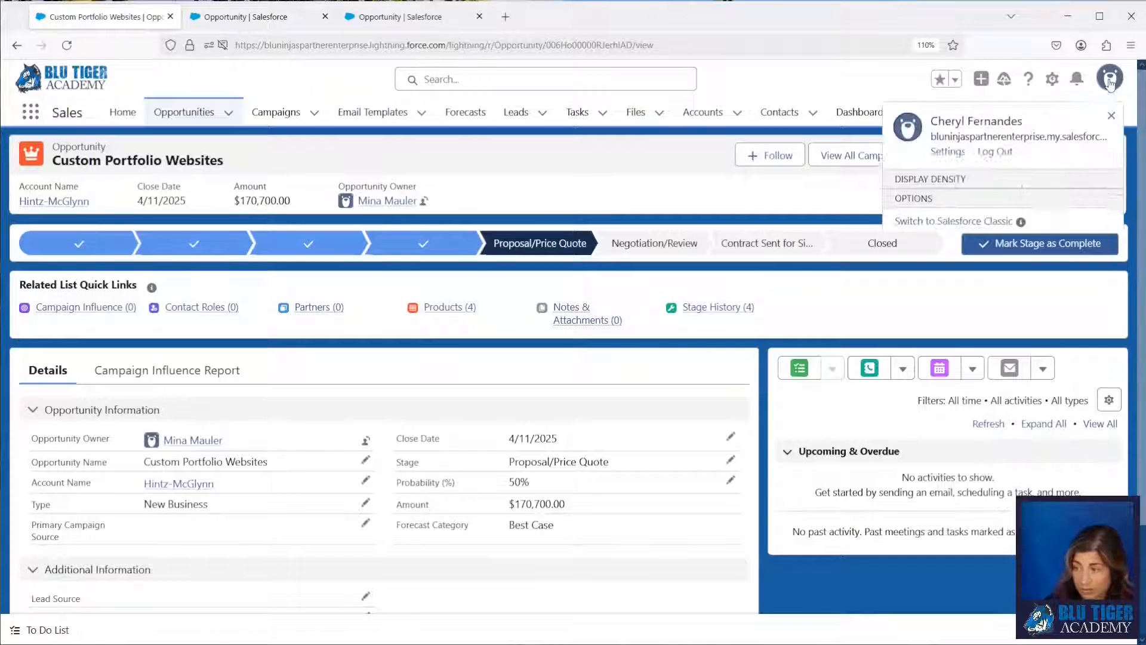
pyautogui.click(937, 207)
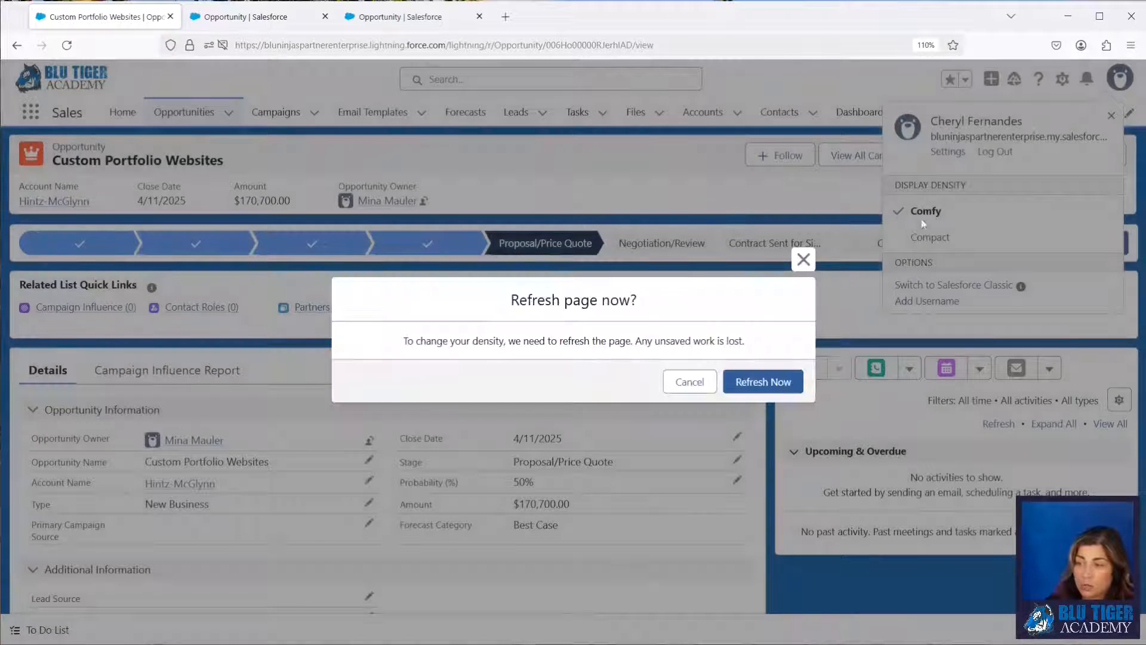
pyautogui.click(774, 380)
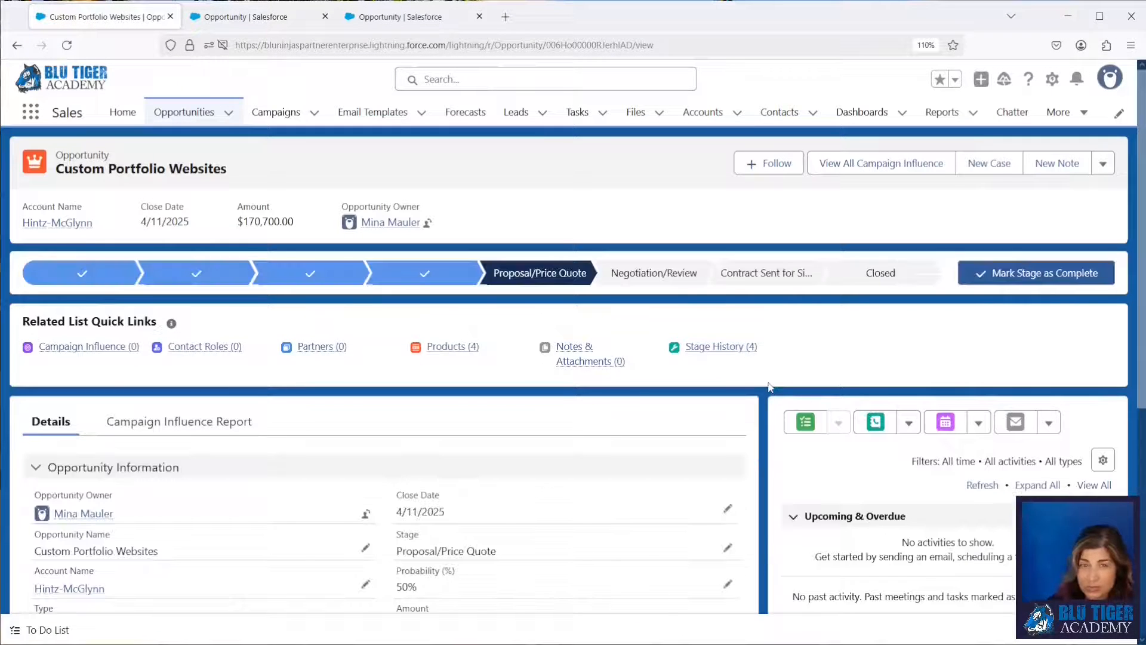
pyautogui.scroll(-4, 769, 387)
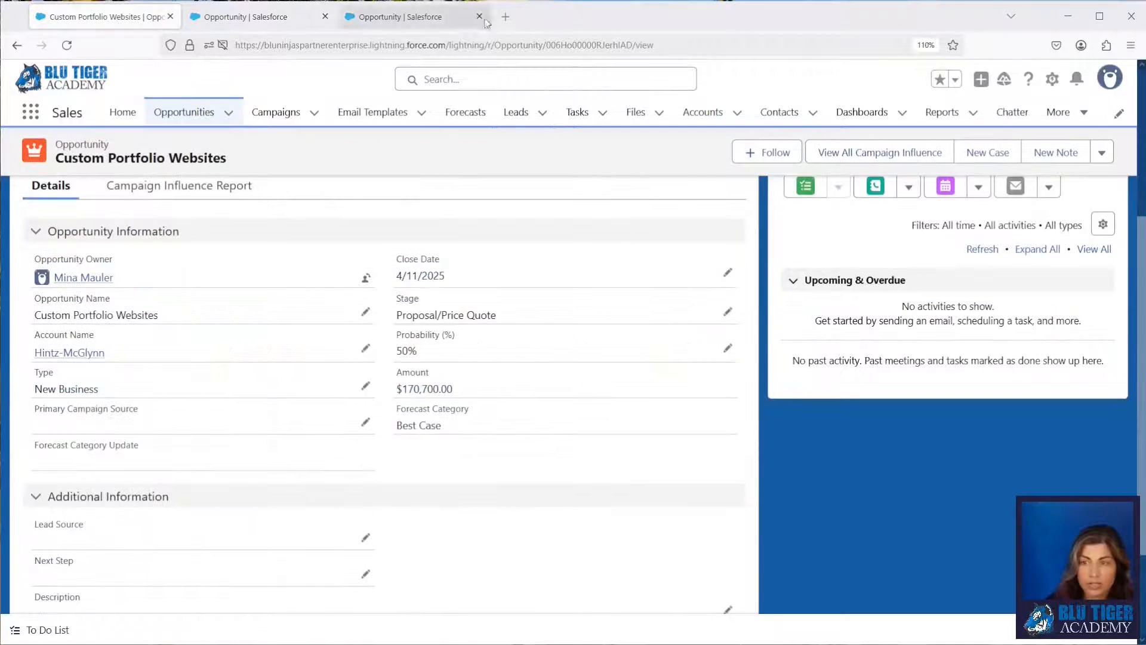
# Find Flows in Setup and create a new record-triggered flow.
pyautogui.click(1052, 84)
pyautogui.click(952, 136)
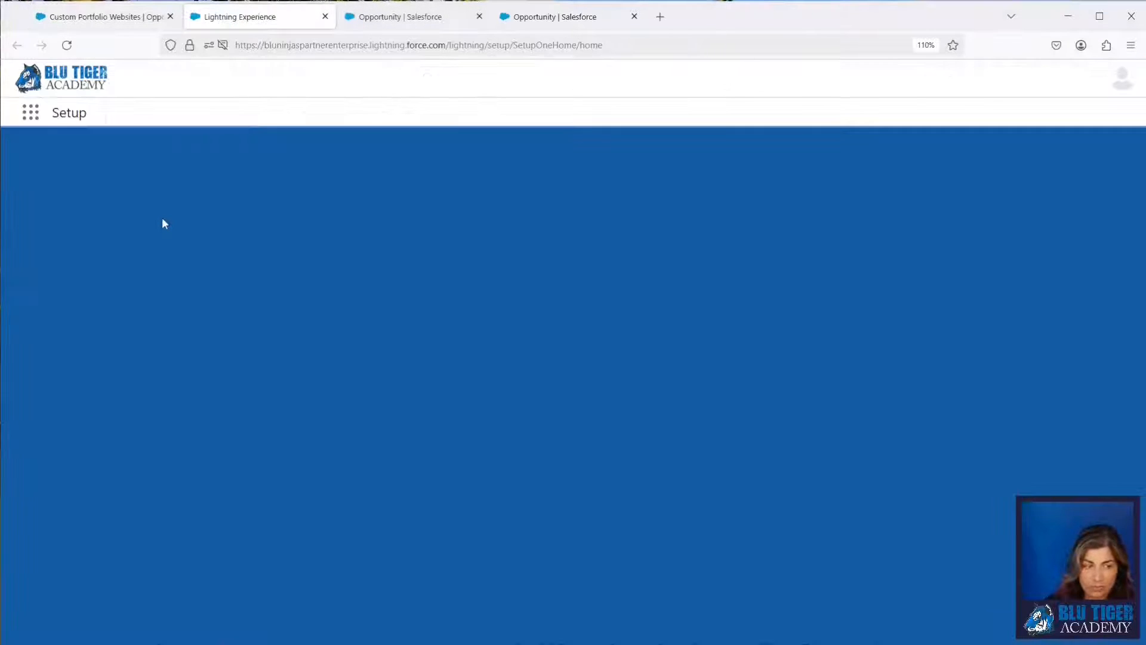
pyautogui.write('flow')
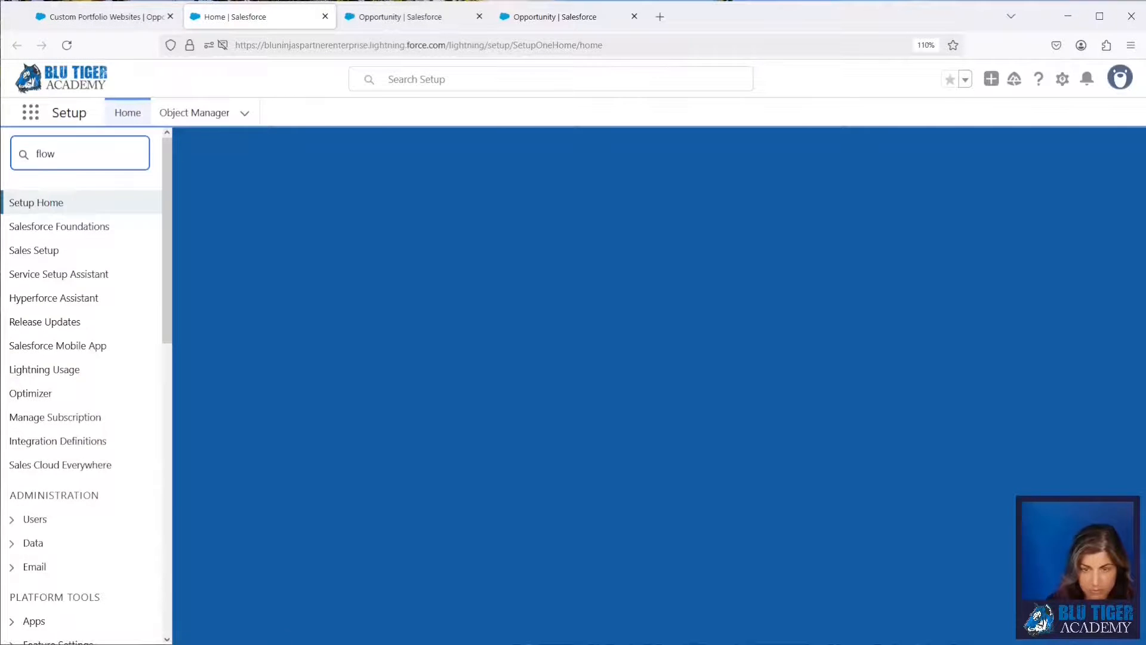
pyautogui.click(52, 394)
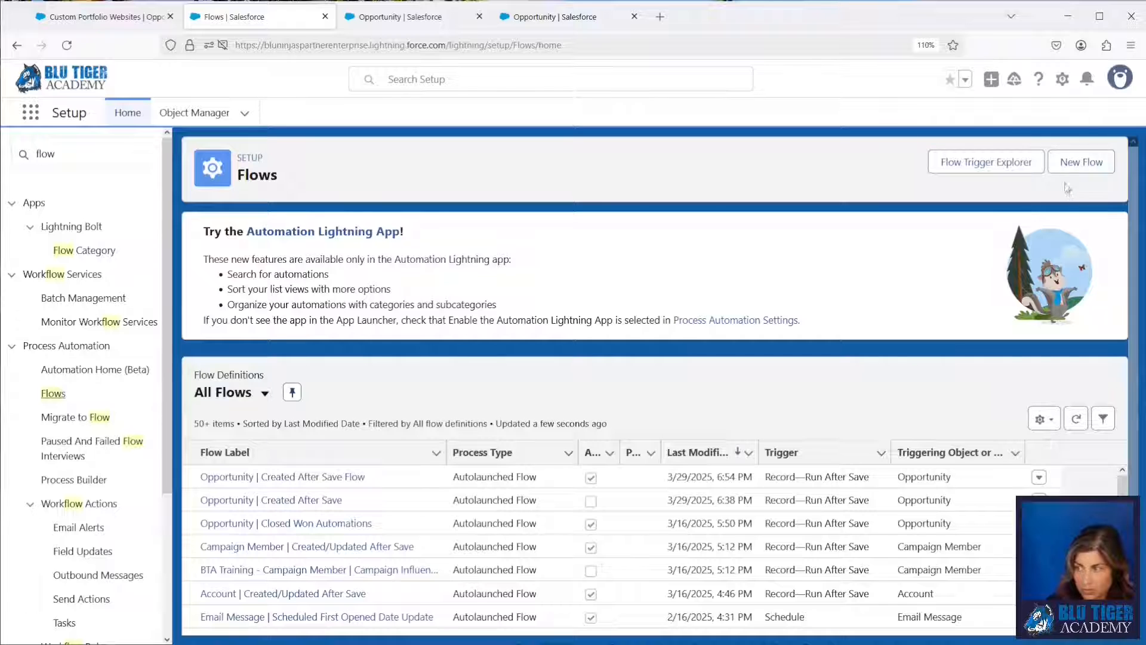
pyautogui.click(1078, 162)
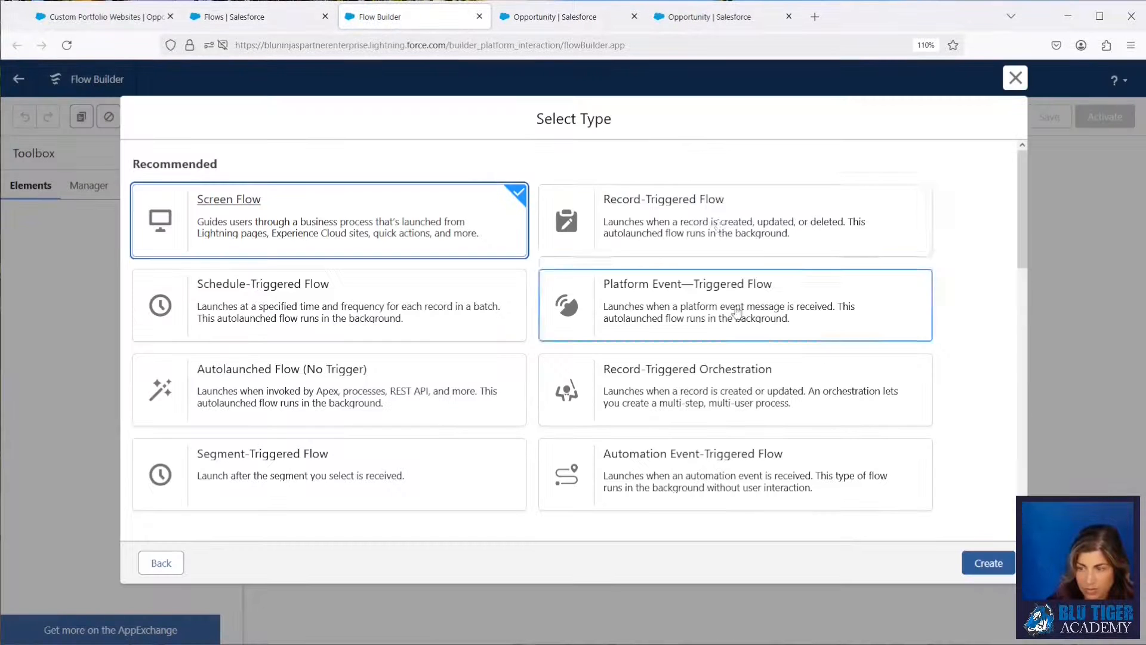
pyautogui.click(720, 226)
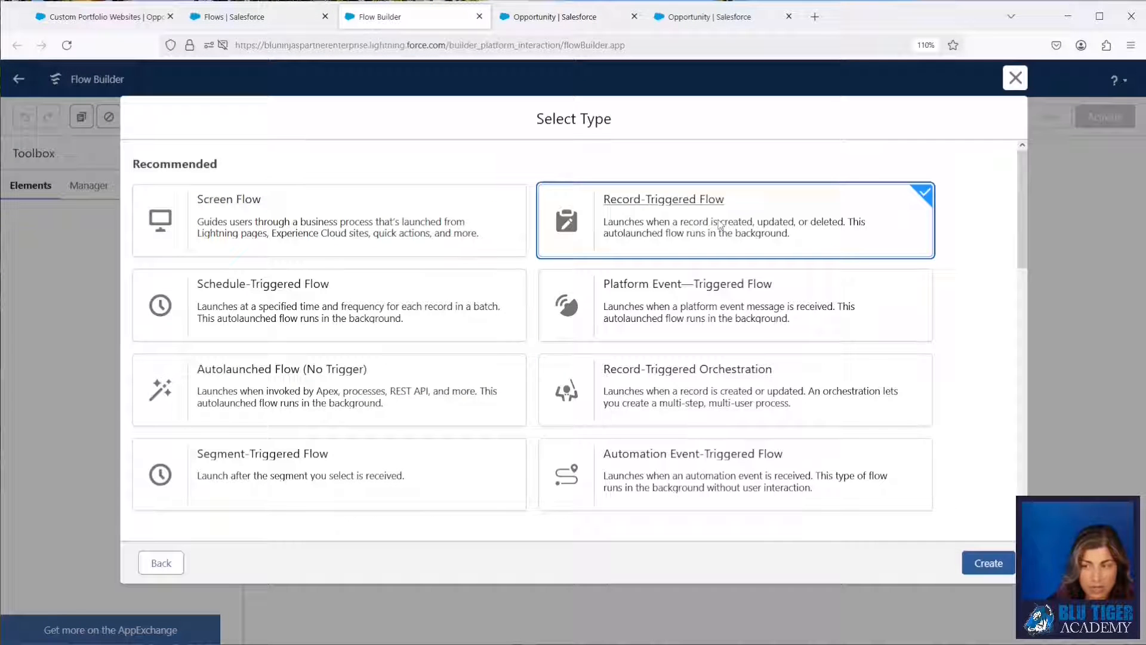
pyautogui.click(998, 564)
# Set the flow's start object to Opportunity and trigger it when a record is created or updated.
pyautogui.click(471, 278)
pyautogui.write('oppo')
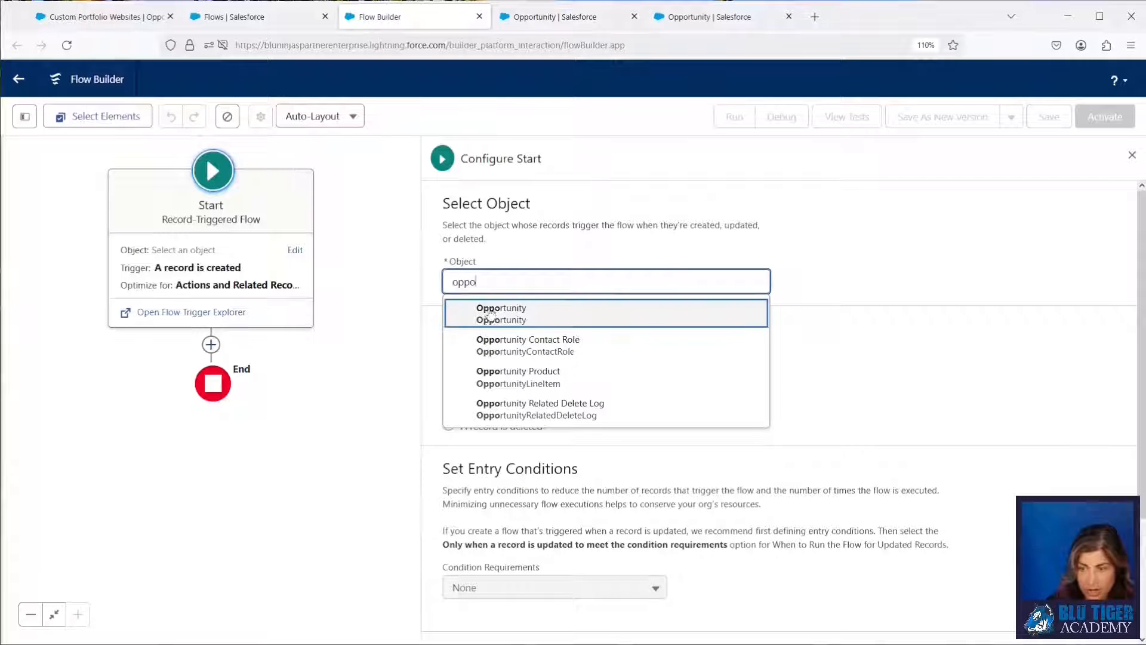
pyautogui.click(485, 311)
pyautogui.click(449, 406)
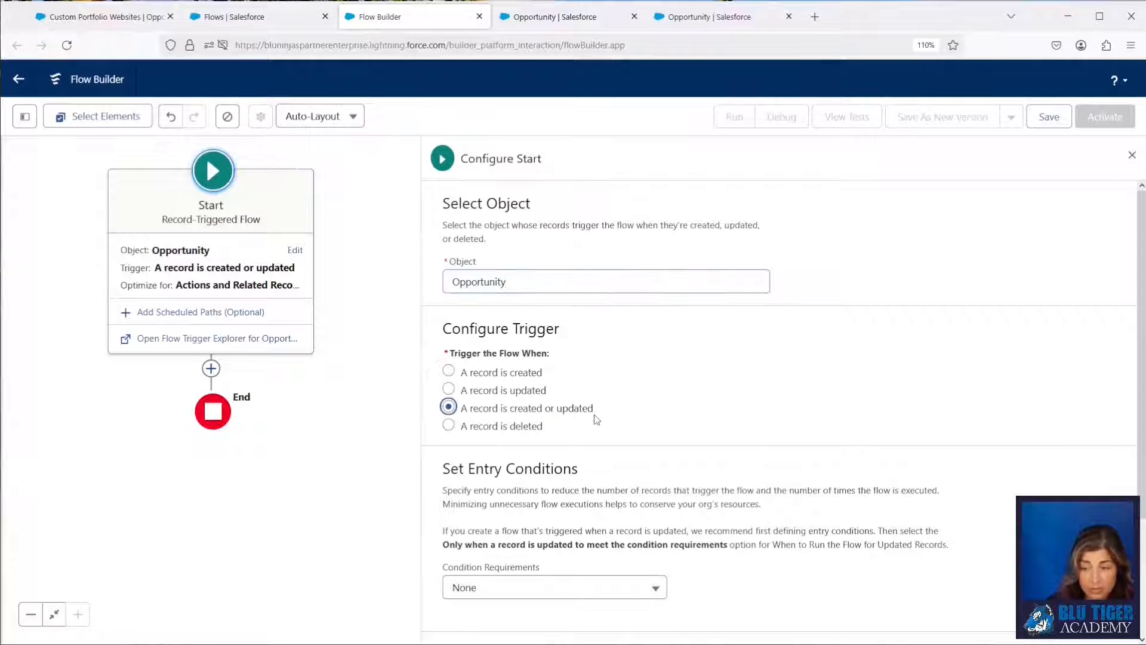
pyautogui.scroll(-3, 610, 415)
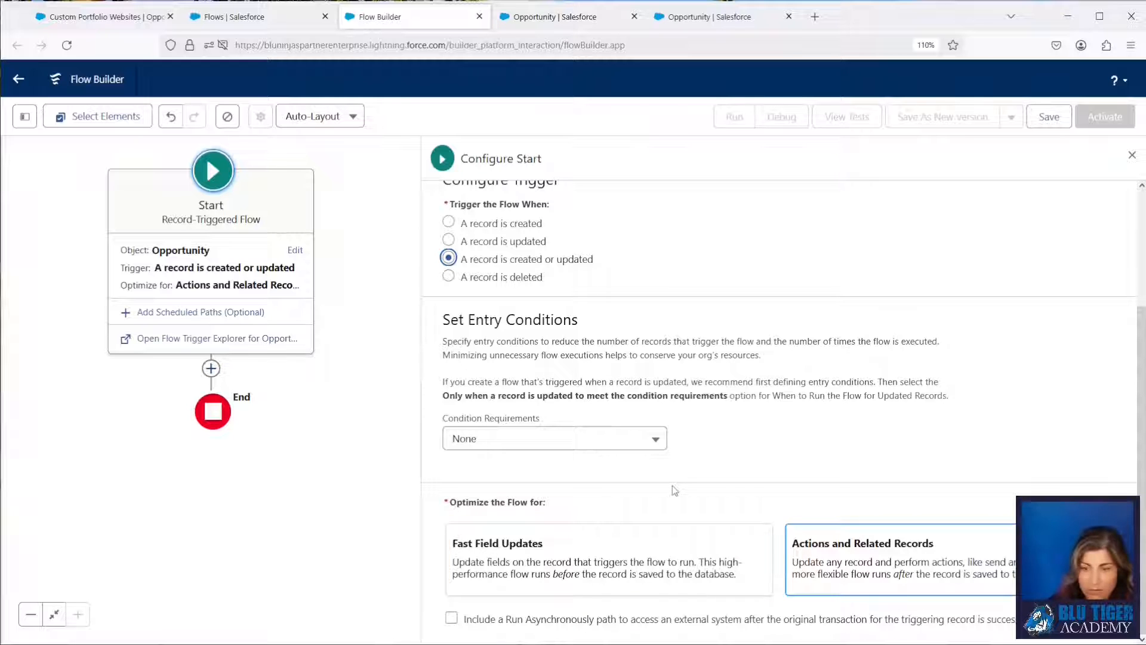
# Add a Decision element after the flow's start and label it "Forecast Category Update is Changed?".
pyautogui.click(210, 369)
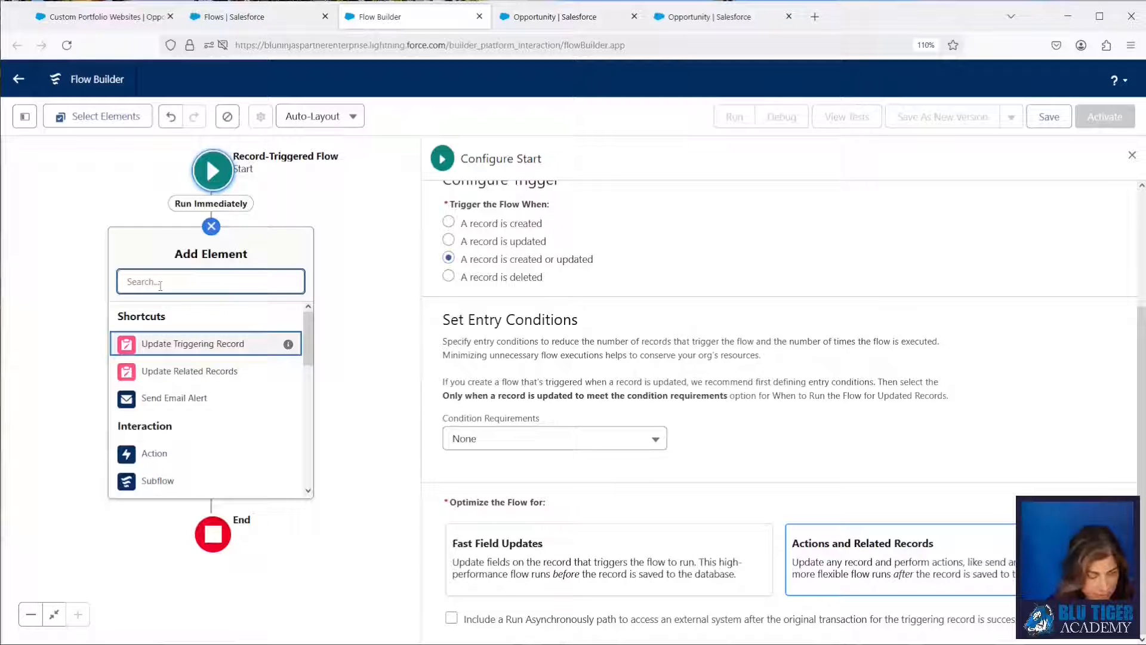
pyautogui.write('deci')
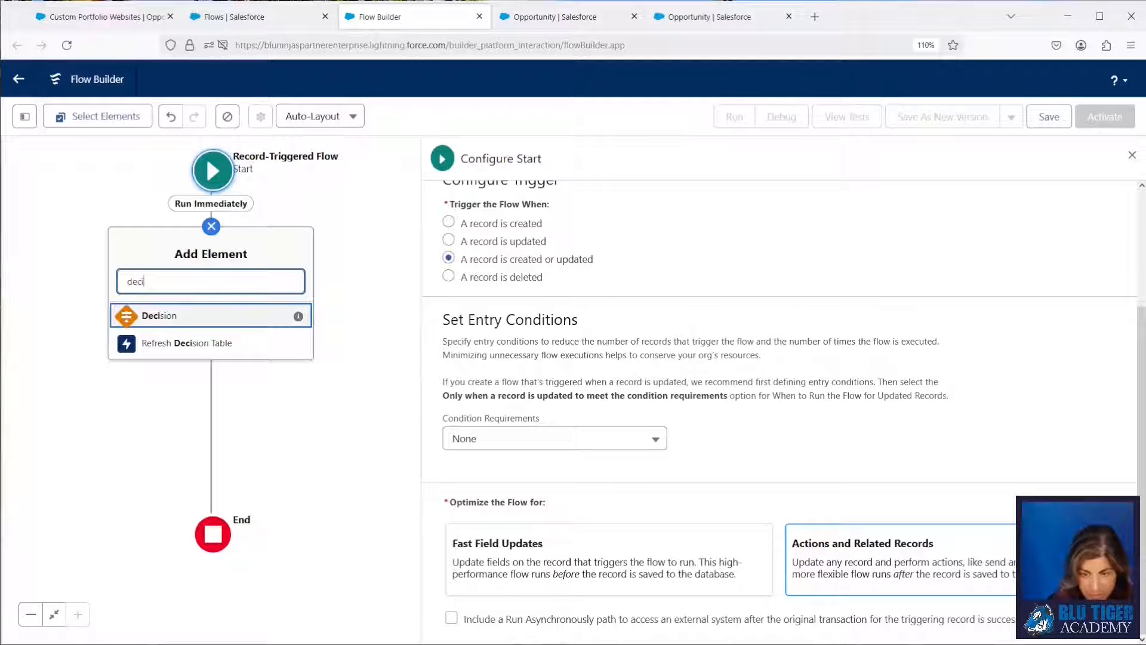
pyautogui.click(165, 317)
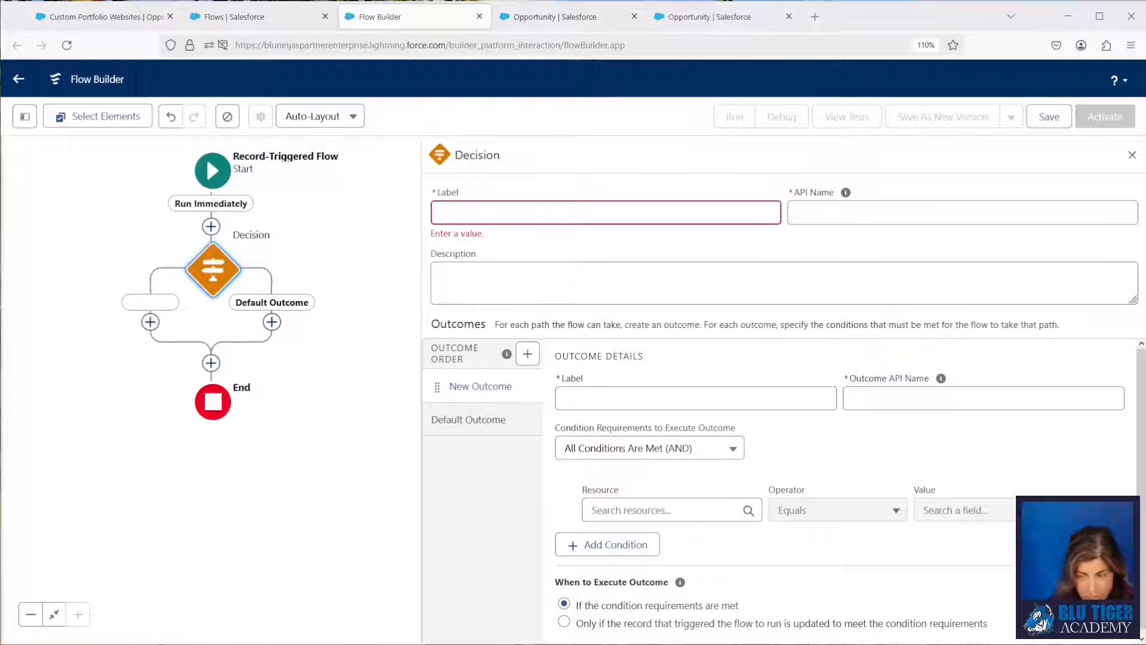
pyautogui.click(505, 214)
pyautogui.write('Forecast Category Update is Changed?')
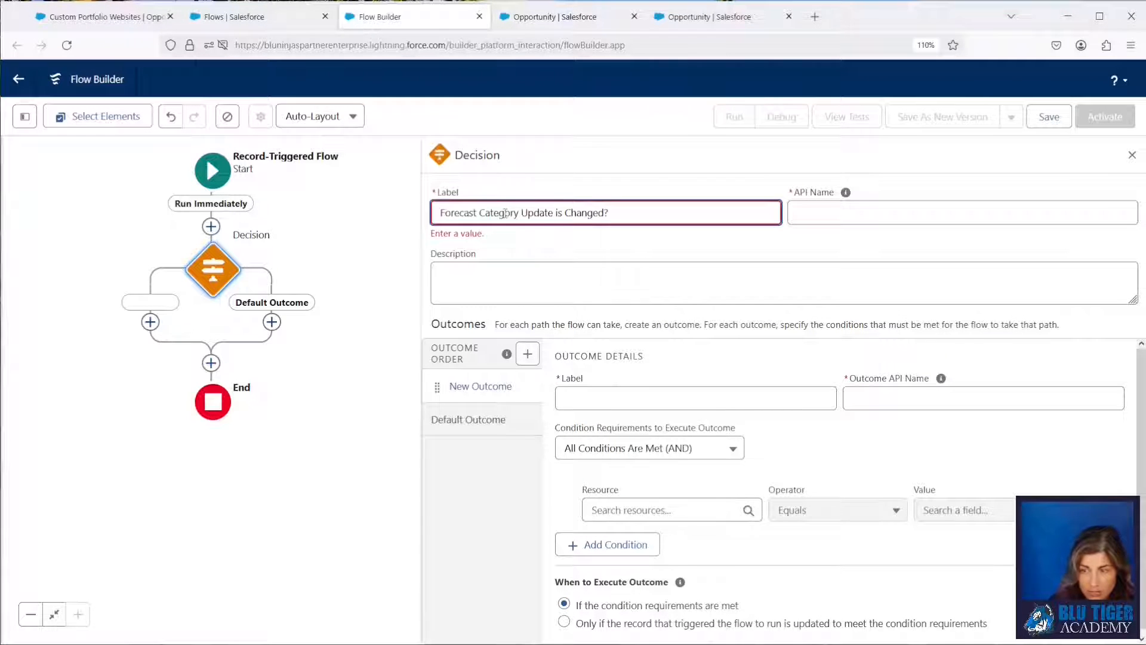
# Accept the decision's API name and label its first outcome "Yes".
pyautogui.press('Tab')
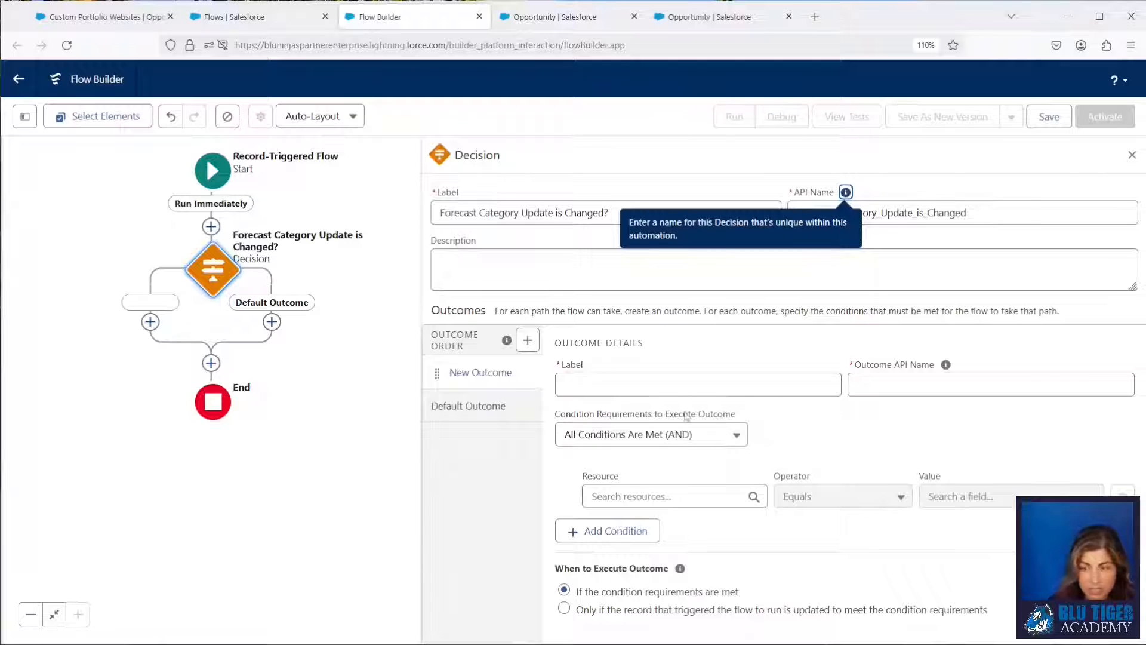
pyautogui.click(599, 390)
pyautogui.write('Yes')
pyautogui.press('Tab')
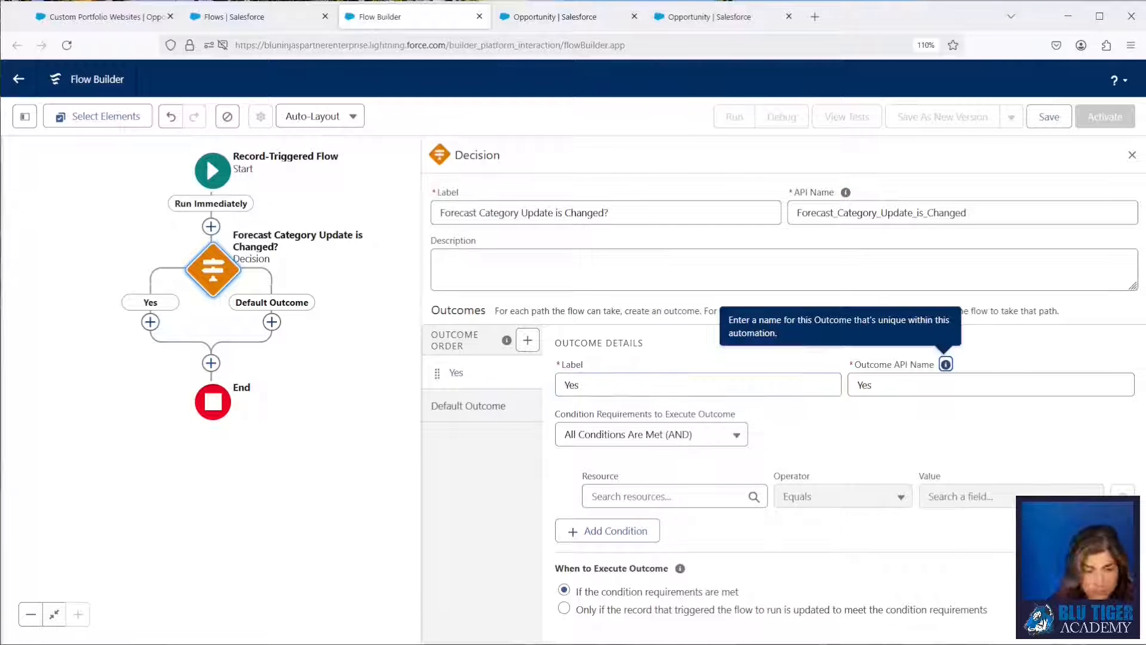
# Set the Yes outcome's first condition to the Triggering Opportunity's Forecast Category Update Is Changed True.
pyautogui.click(600, 497)
pyautogui.write('trigger')
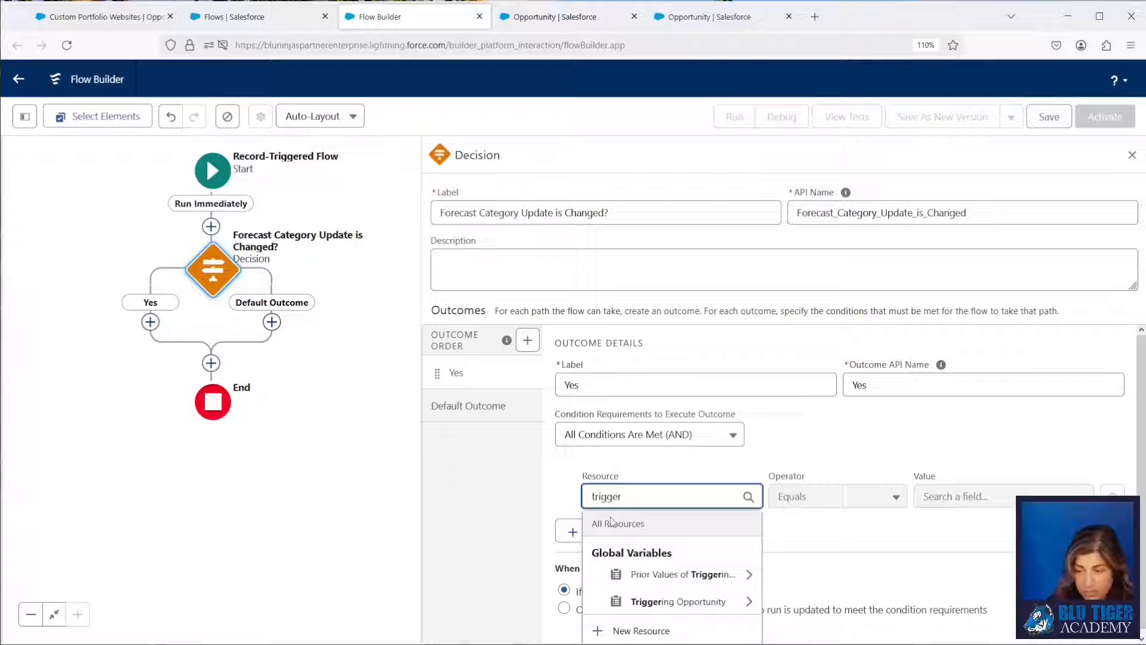
pyautogui.click(653, 601)
pyautogui.write('forecas')
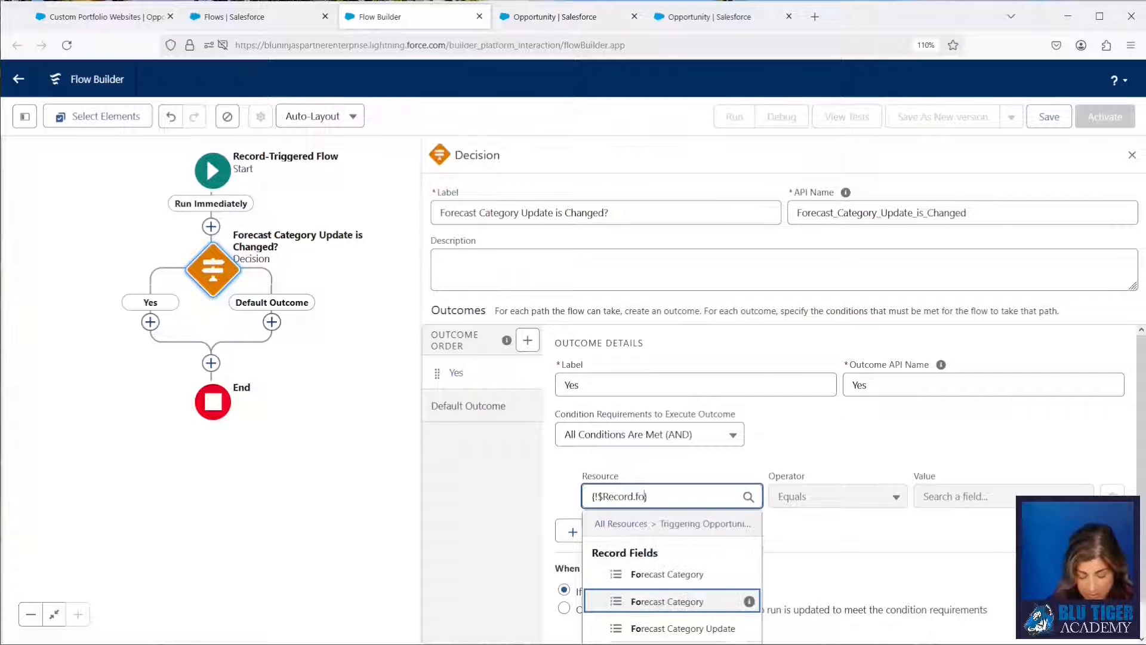
pyautogui.click(690, 630)
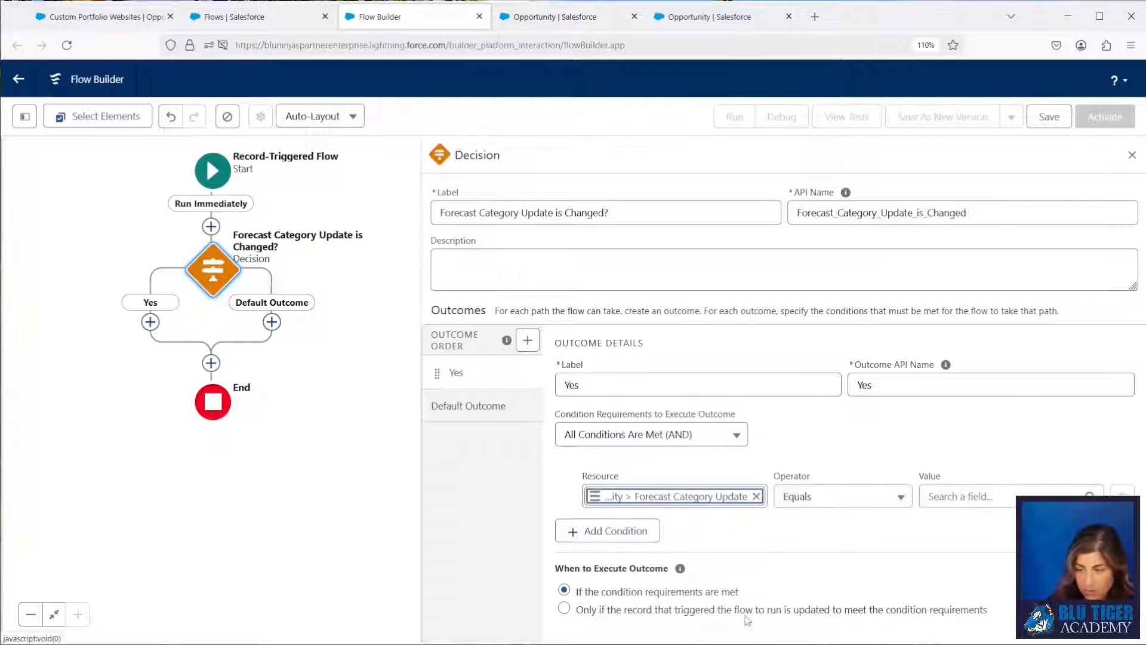
pyautogui.click(803, 499)
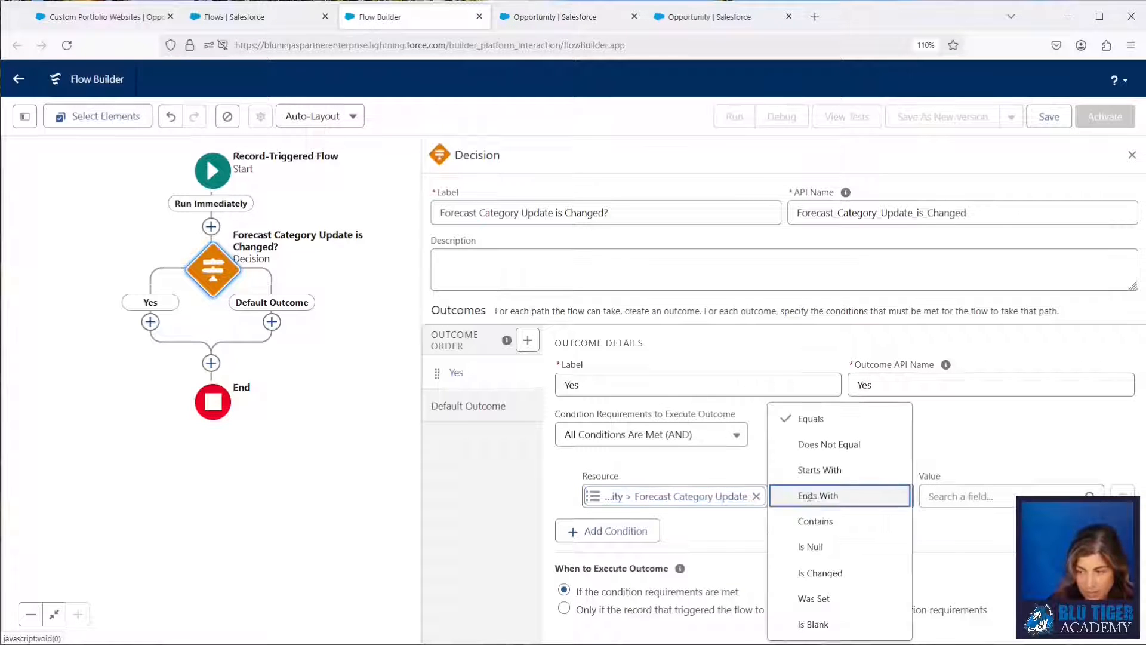
pyautogui.click(820, 573)
pyautogui.click(933, 497)
pyautogui.write('ue')
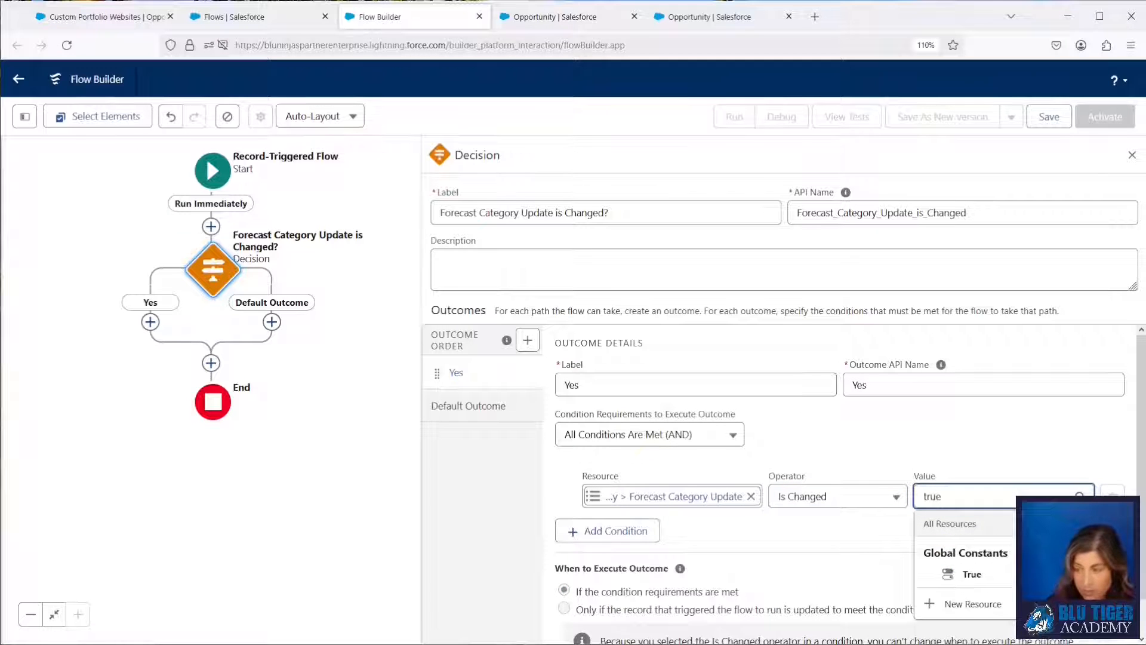
pyautogui.click(962, 575)
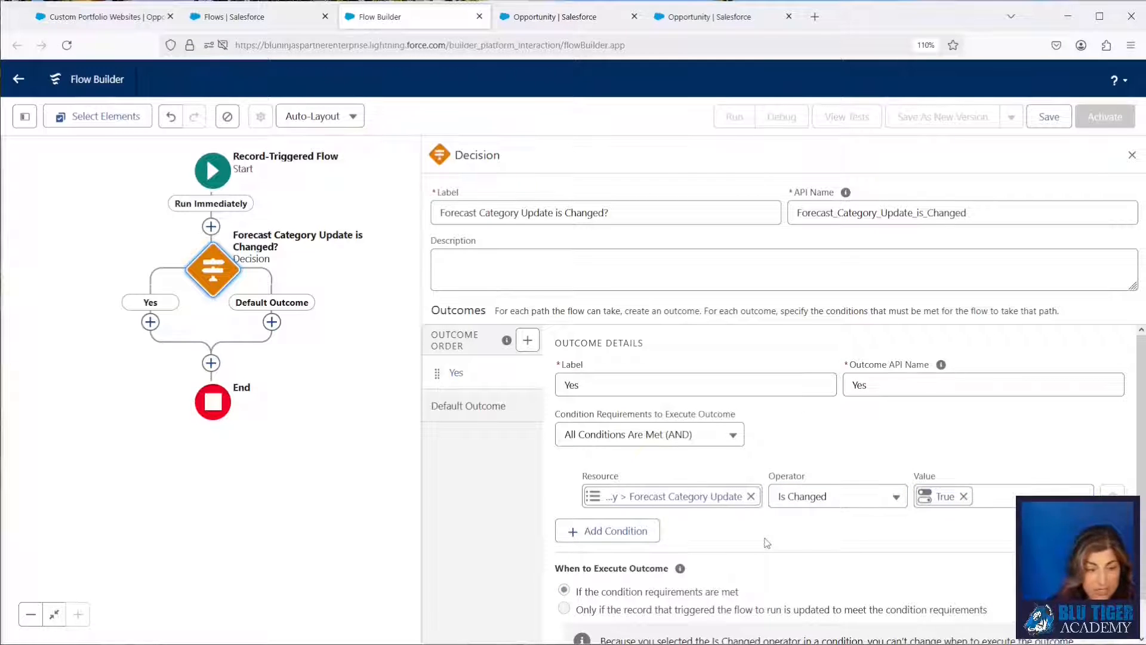
# Add a second condition and create a Boolean formula resource "forISNEW" with the formula ISNEW() for it.
pyautogui.click(635, 531)
pyautogui.click(633, 548)
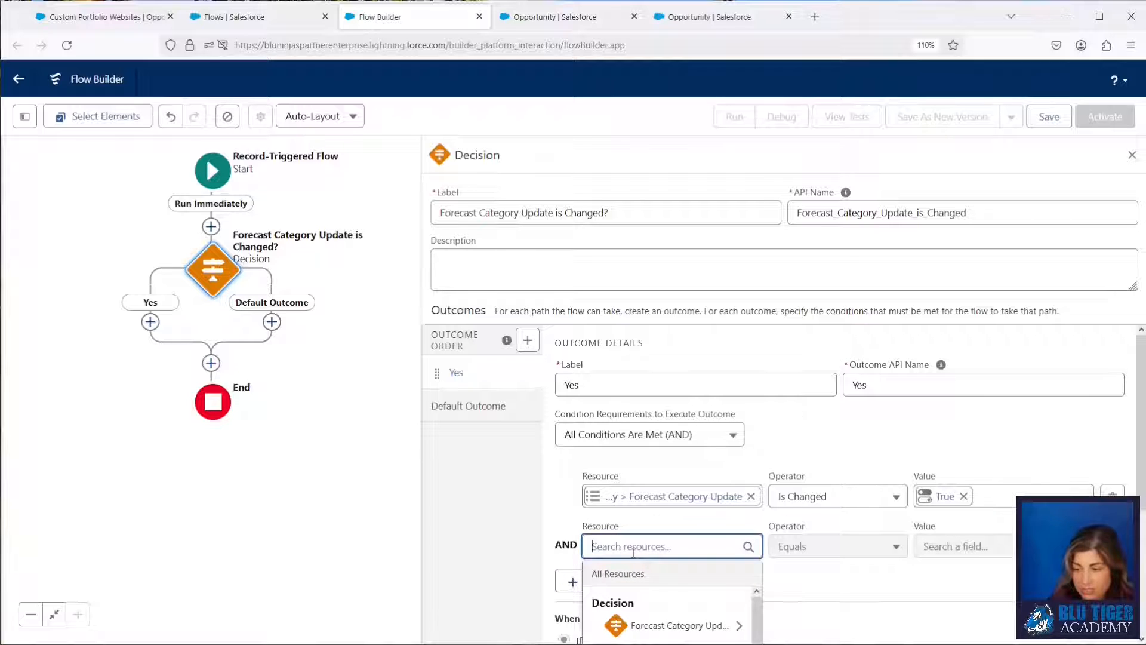
pyautogui.scroll(-2, 634, 550)
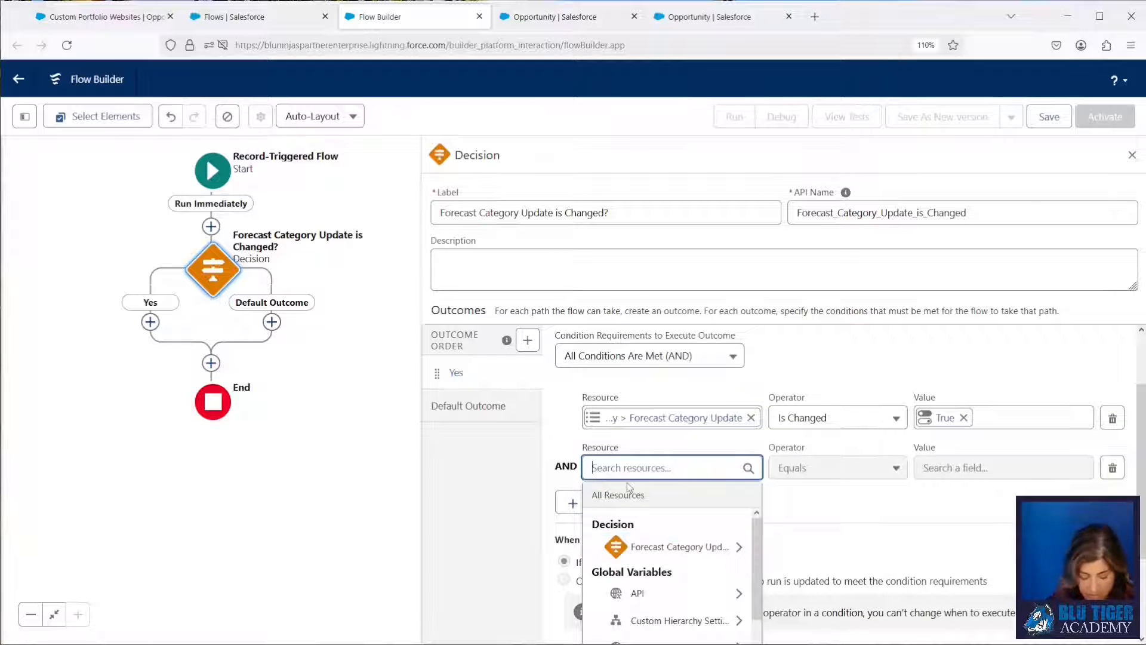
pyautogui.scroll(-2, 794, 490)
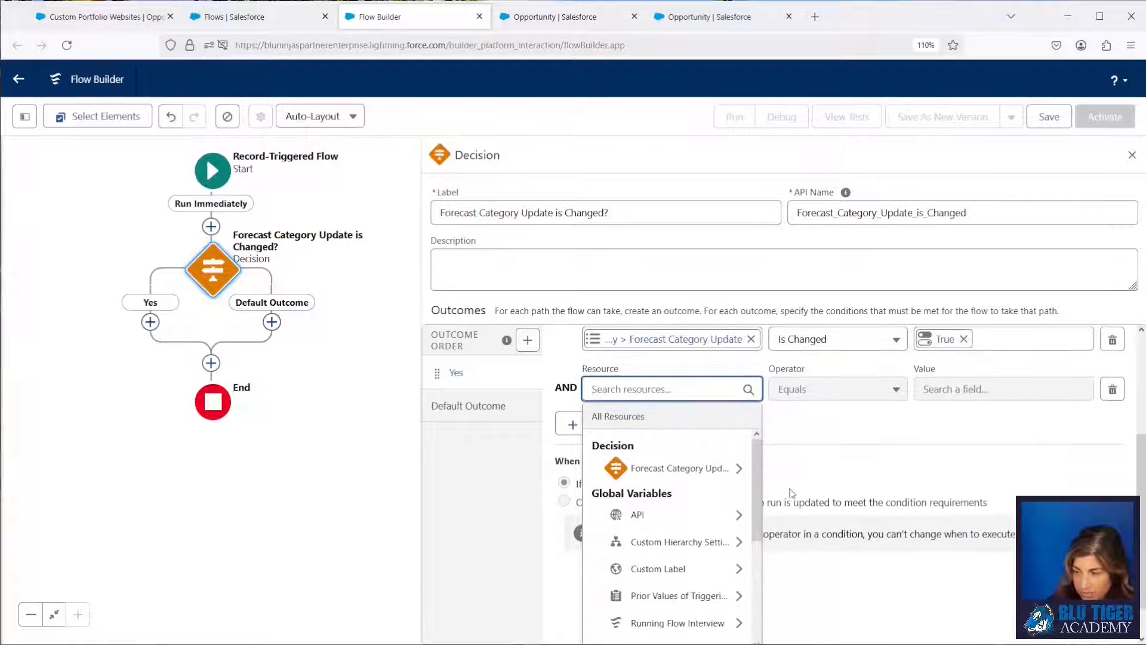
pyautogui.scroll(-5, 686, 568)
pyautogui.click(669, 626)
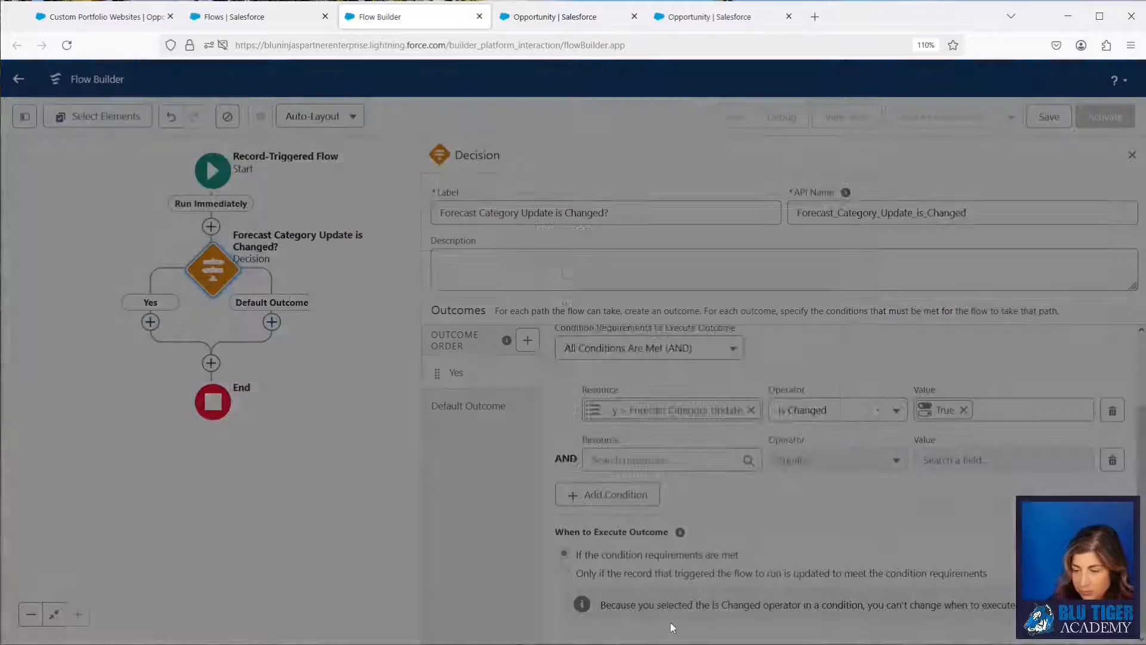
pyautogui.click(330, 296)
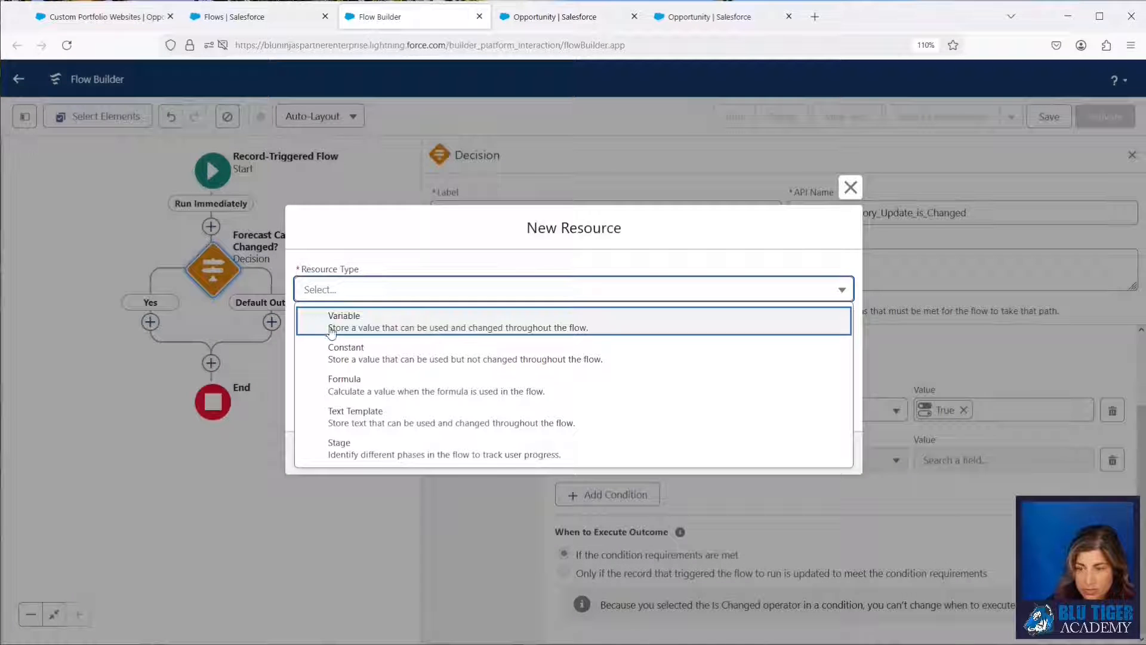
pyautogui.click(333, 384)
pyautogui.click(316, 243)
pyautogui.write('forISNEW')
pyautogui.click(339, 457)
pyautogui.write('ISNEW(')
pyautogui.click(334, 358)
pyautogui.click(325, 460)
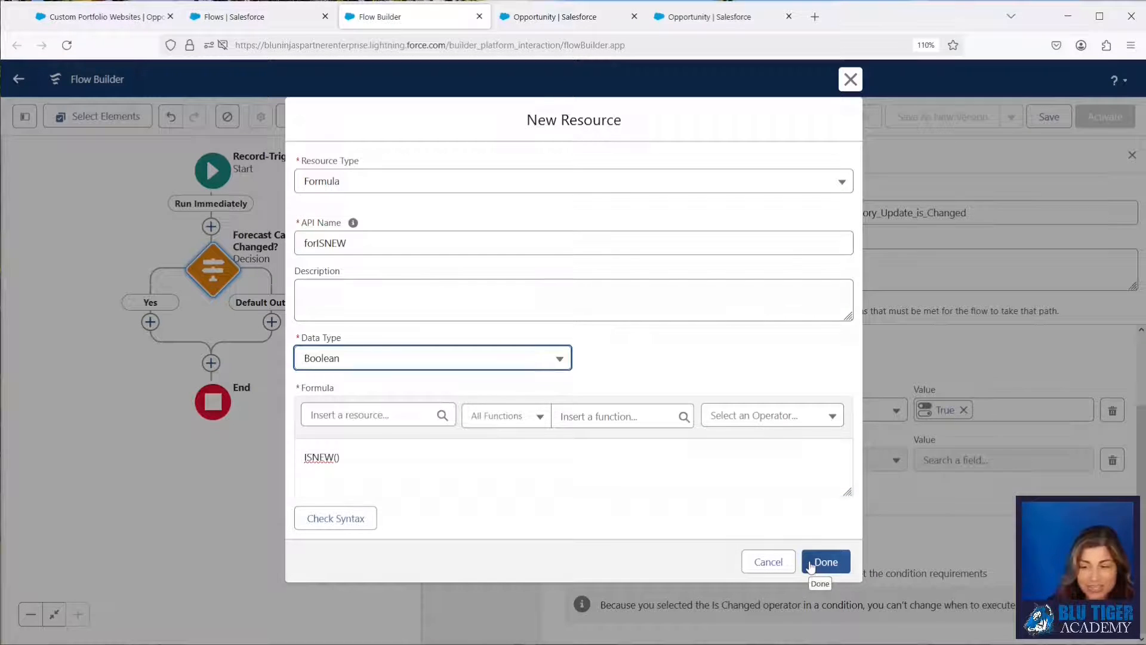
pyautogui.click(811, 565)
# Set the value of the forISNEW Equals condition to True.
pyautogui.click(953, 461)
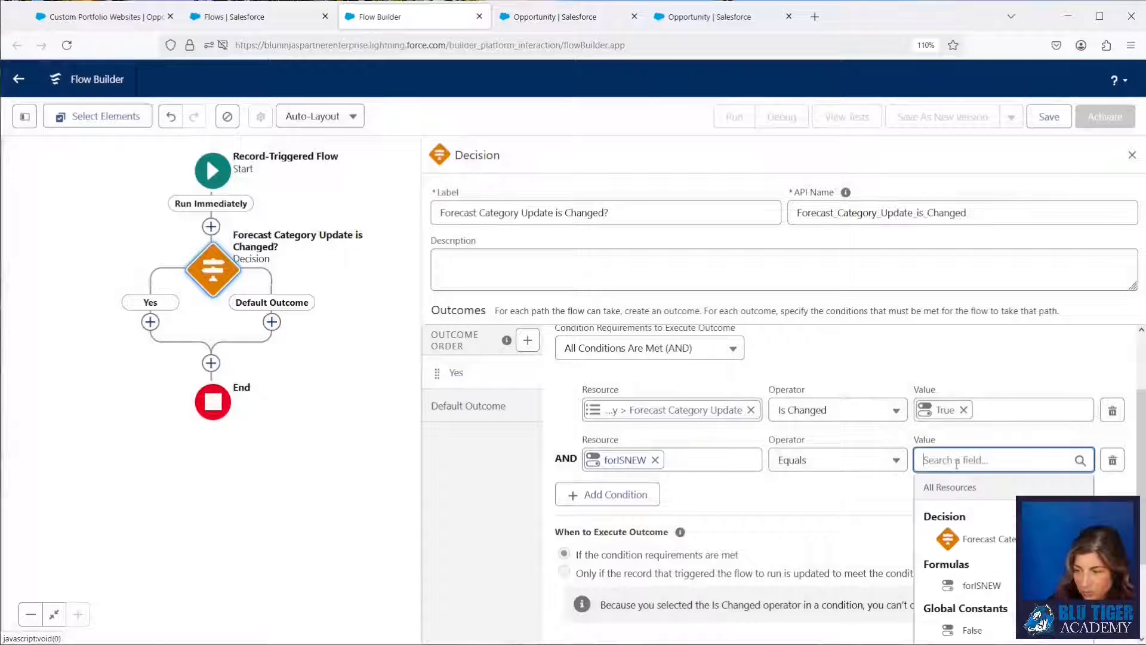
pyautogui.write('true')
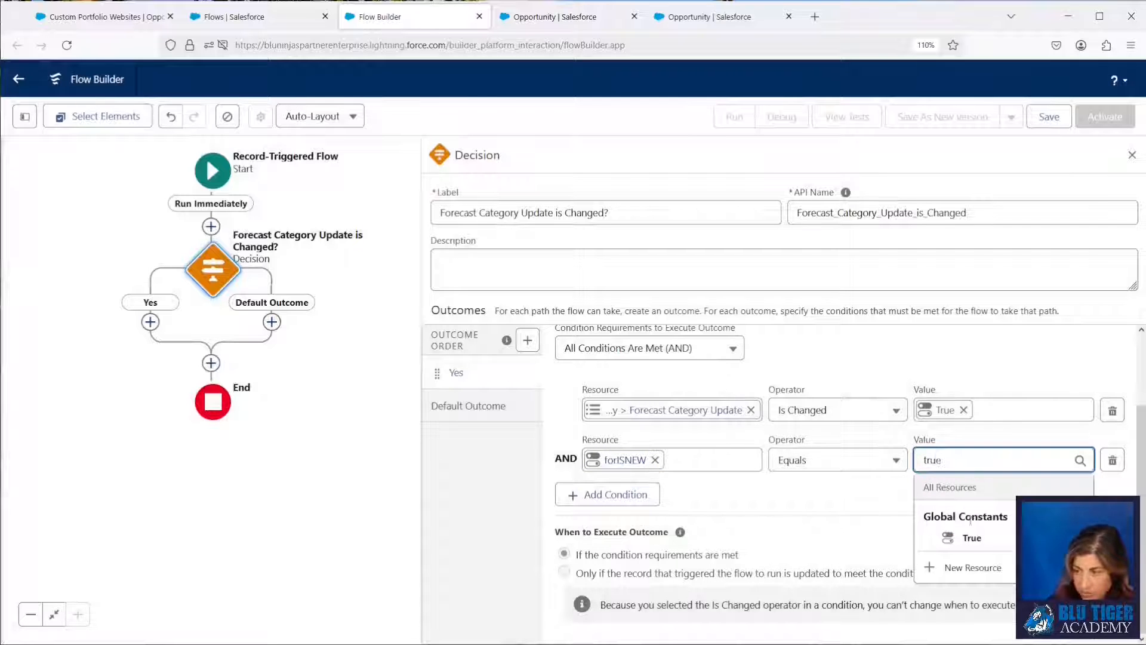
pyautogui.click(970, 538)
# Add a third condition requiring the Triggering Opportunity's Forecast Category Update Is Null False.
pyautogui.click(615, 495)
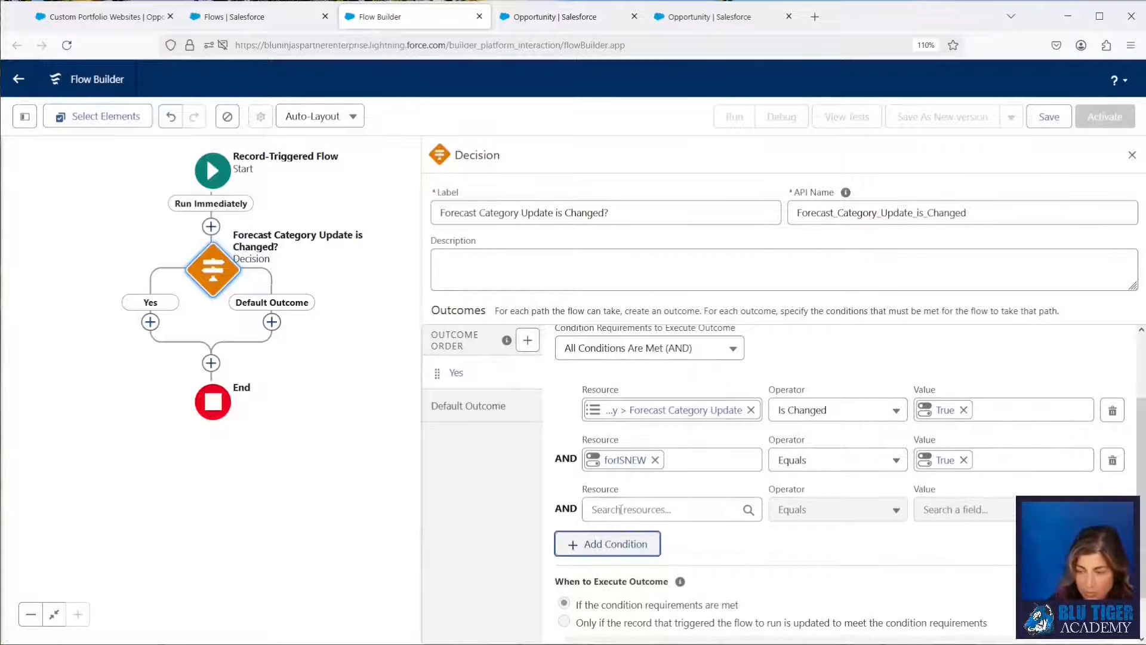
pyautogui.click(622, 510)
pyautogui.write('triger')
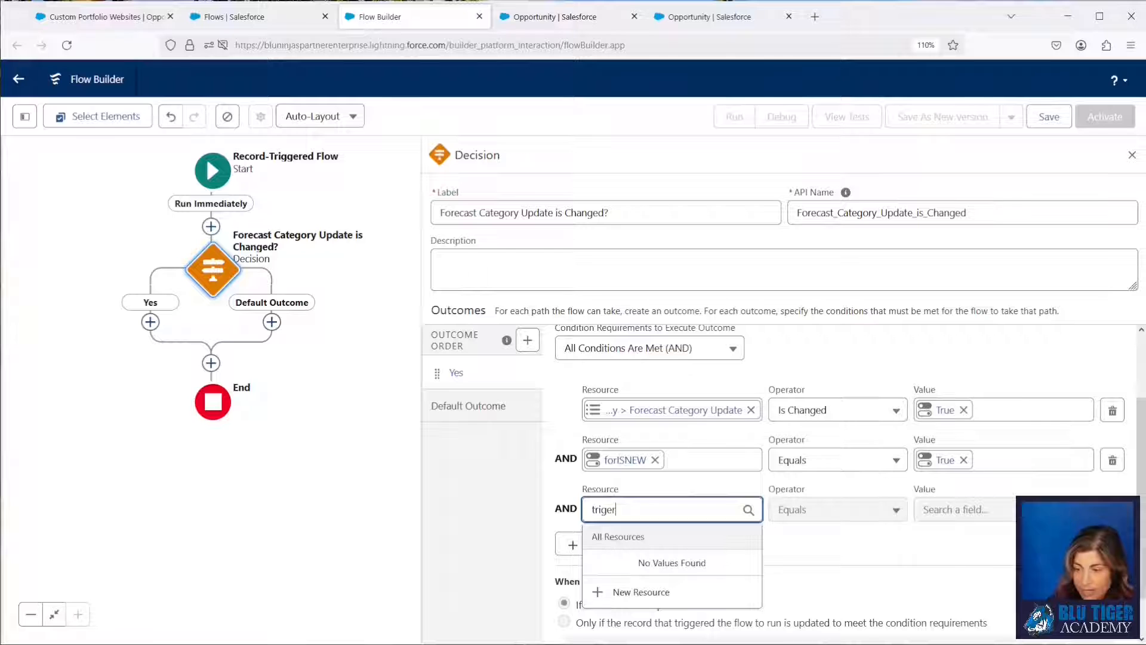
pyautogui.press('BackSpace')
pyautogui.press('BackSpace')
pyautogui.click(666, 615)
pyautogui.write('update')
pyautogui.press('Return')
pyautogui.click(836, 509)
pyautogui.click(827, 545)
pyautogui.click(956, 510)
pyautogui.write('fase')
pyautogui.press('BackSpace')
pyautogui.press('BackSpace')
pyautogui.write('lse')
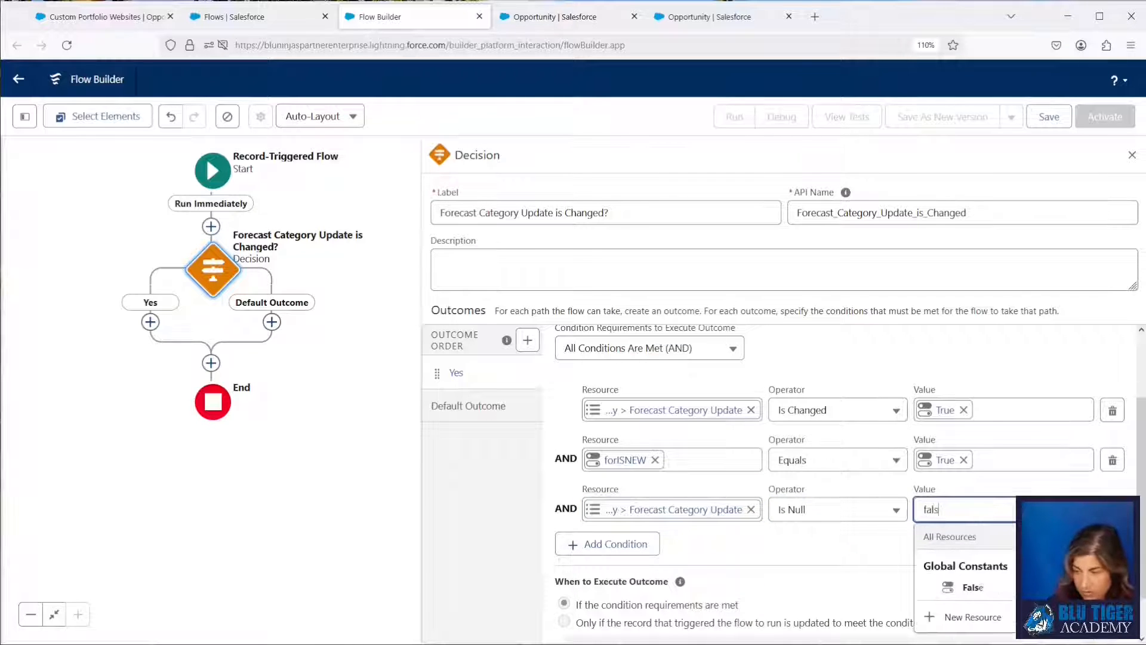
pyautogui.click(949, 587)
# Switch the Yes outcome to custom condition logic and set it to 1 OR (2 AND 3).
pyautogui.click(658, 350)
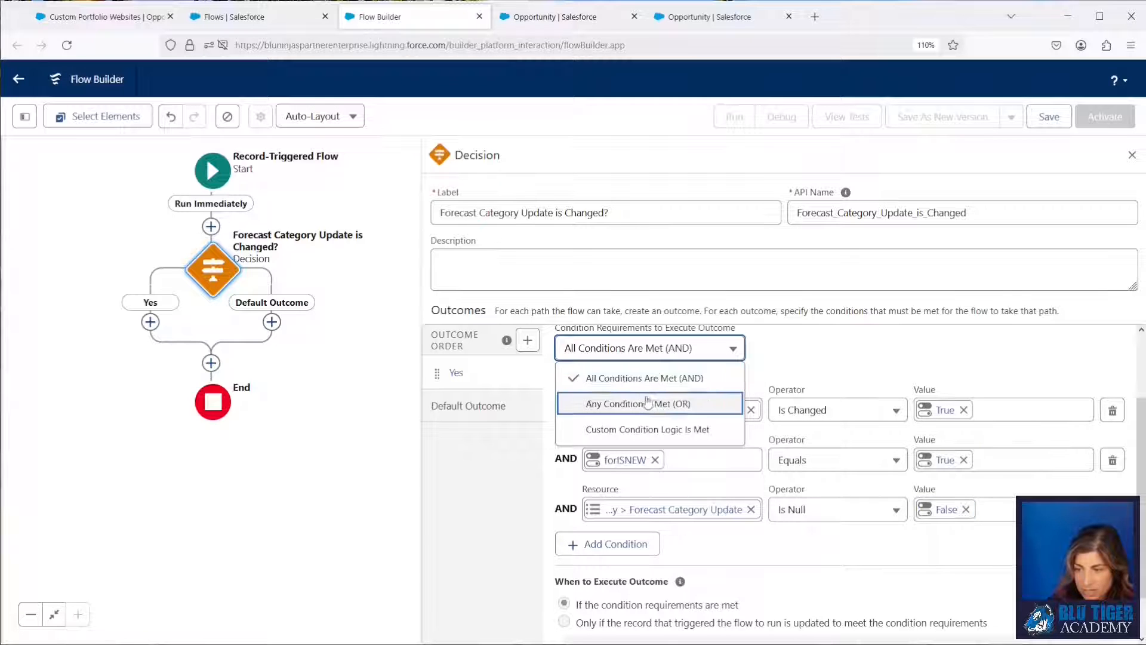
pyautogui.click(646, 428)
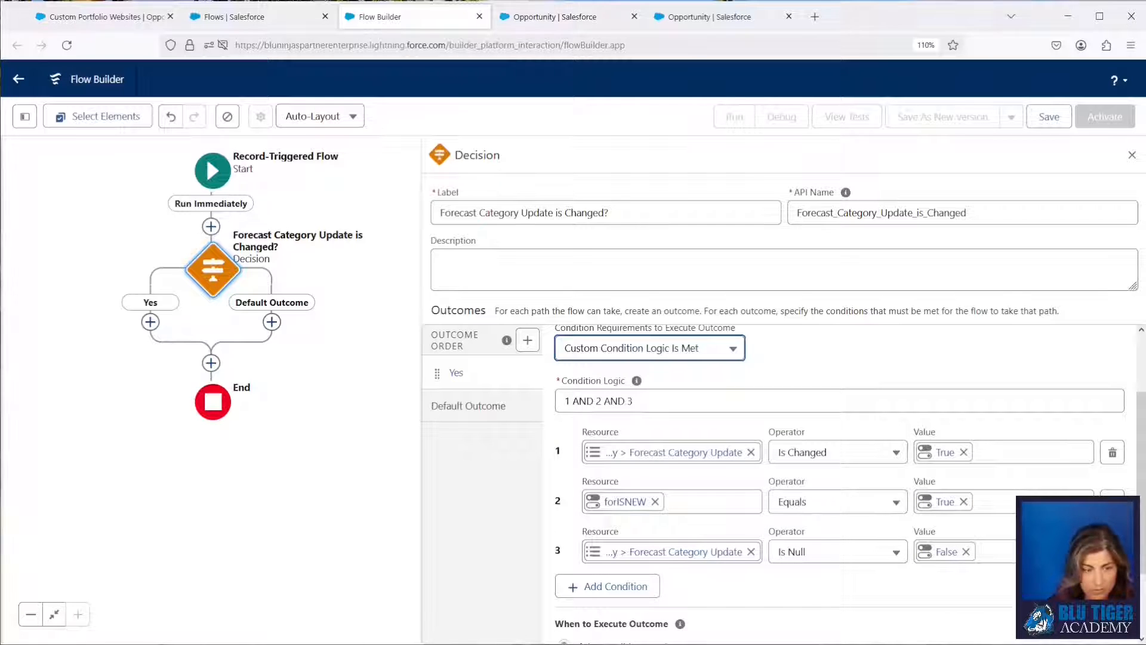
pyautogui.moveTo(634, 401); pyautogui.dragTo(533, 396)
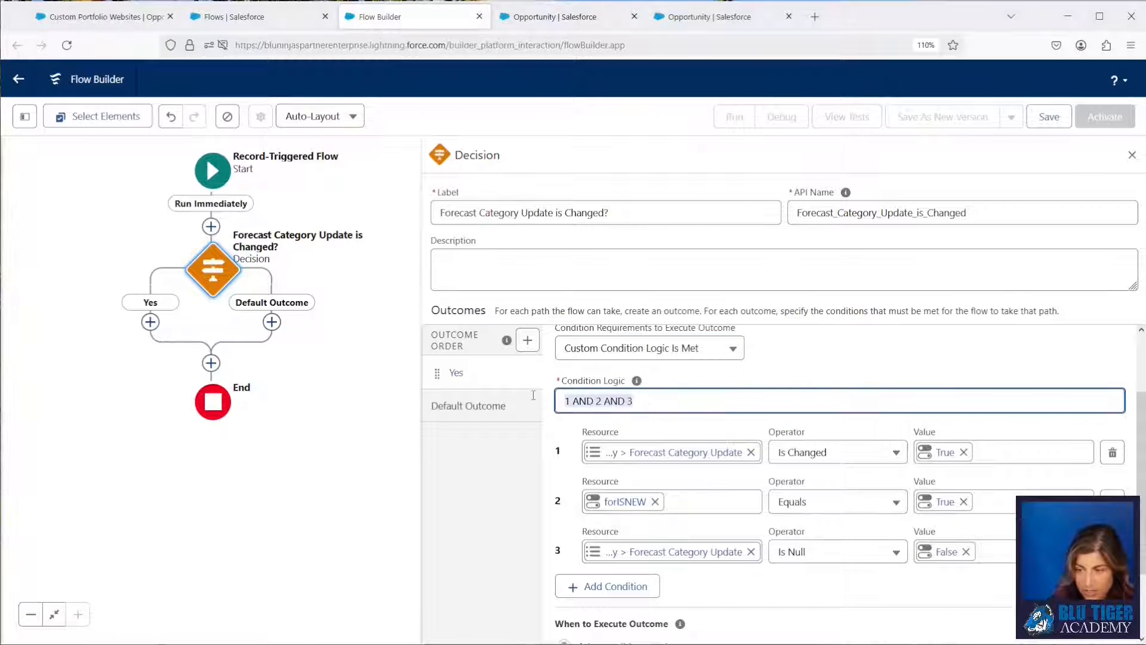
pyautogui.write('1 OR (2 AND 3)')
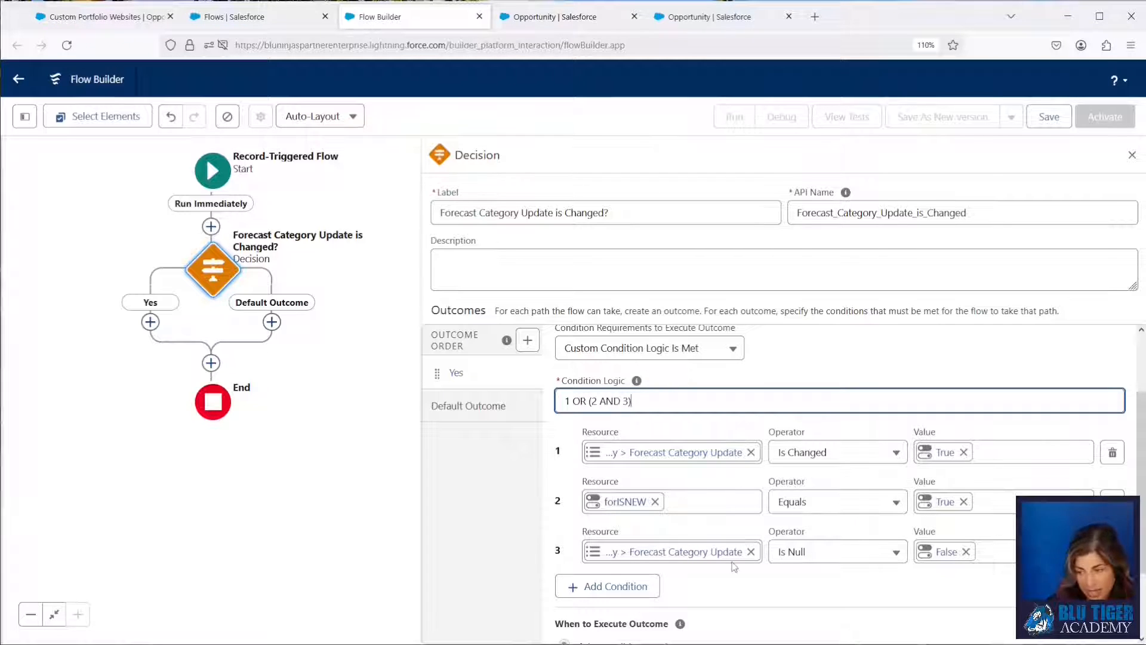
# Relabel the decision's default outcome as "No".
pyautogui.click(475, 420)
pyautogui.moveTo(644, 386); pyautogui.dragTo(512, 384)
pyautogui.write('No')
pyautogui.click(553, 492)
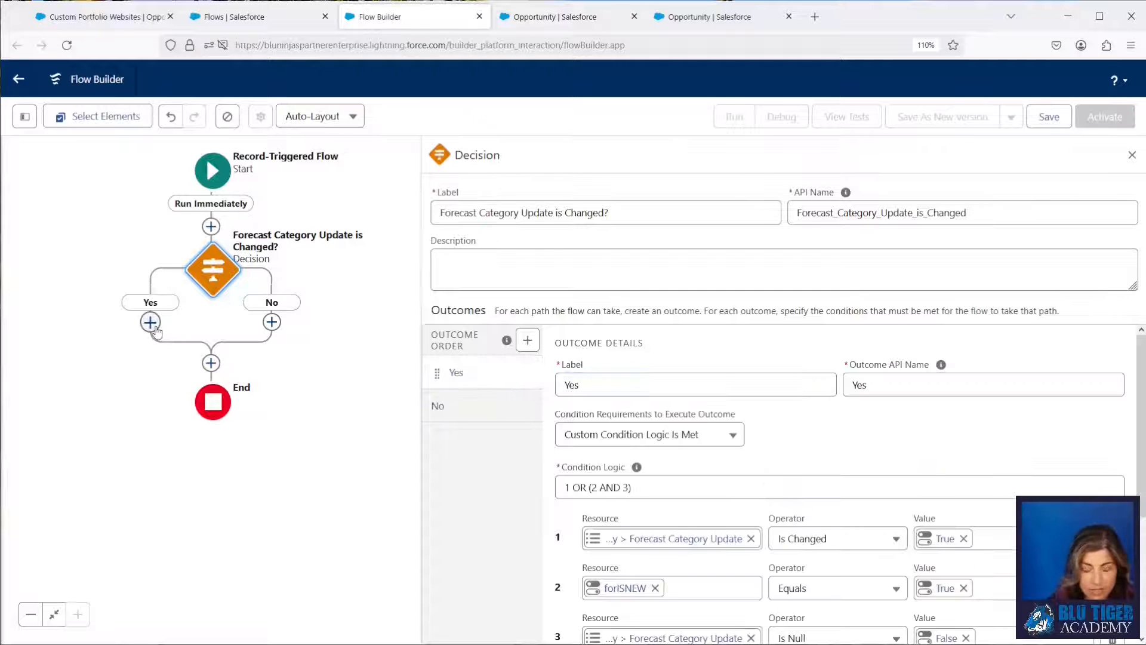
# Add an Assignment element on the Yes path and label it "Assign Opportunity Forecast Category".
pyautogui.click(150, 322)
pyautogui.write('Ass')
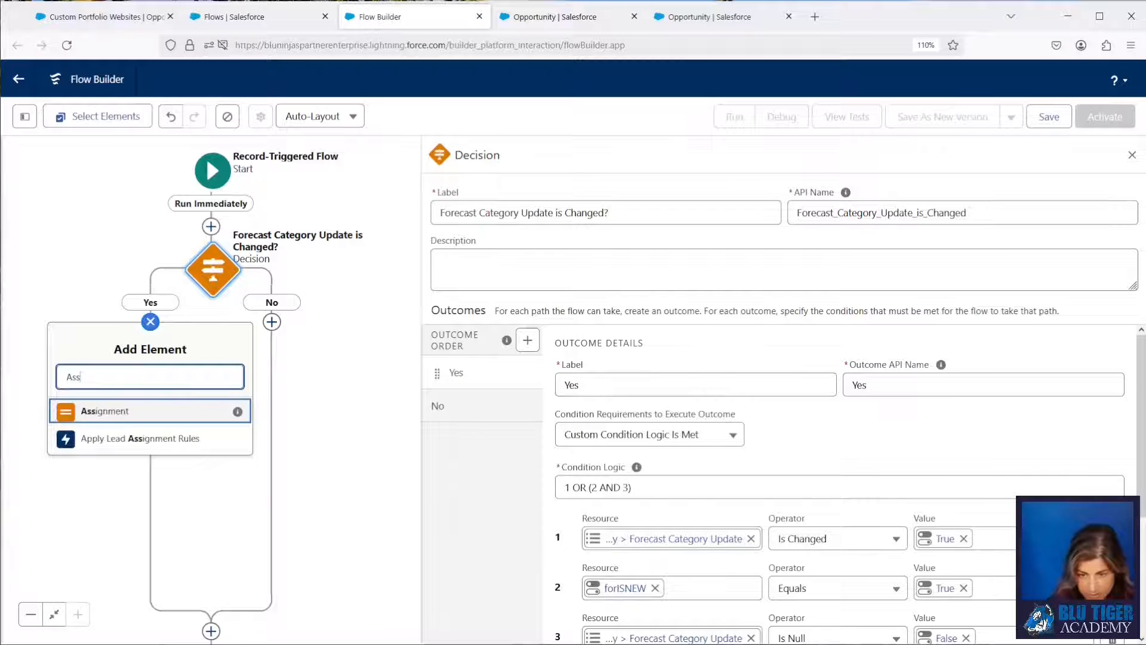
pyautogui.click(130, 407)
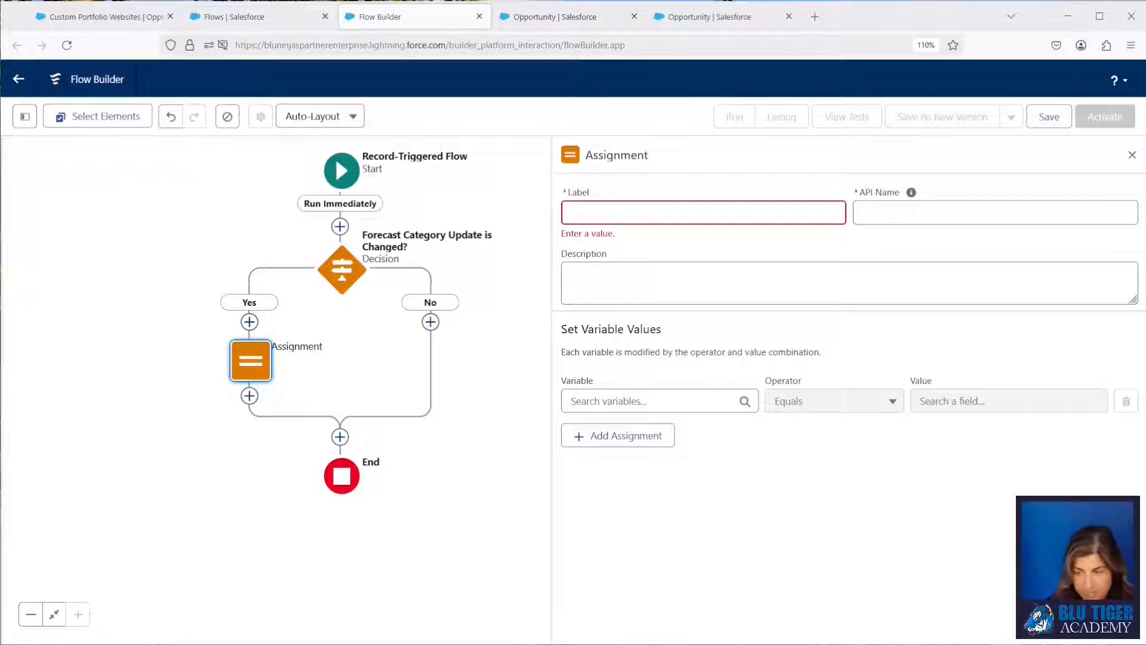
pyautogui.click(659, 214)
pyautogui.write('Assign Opportunity Forecast Category')
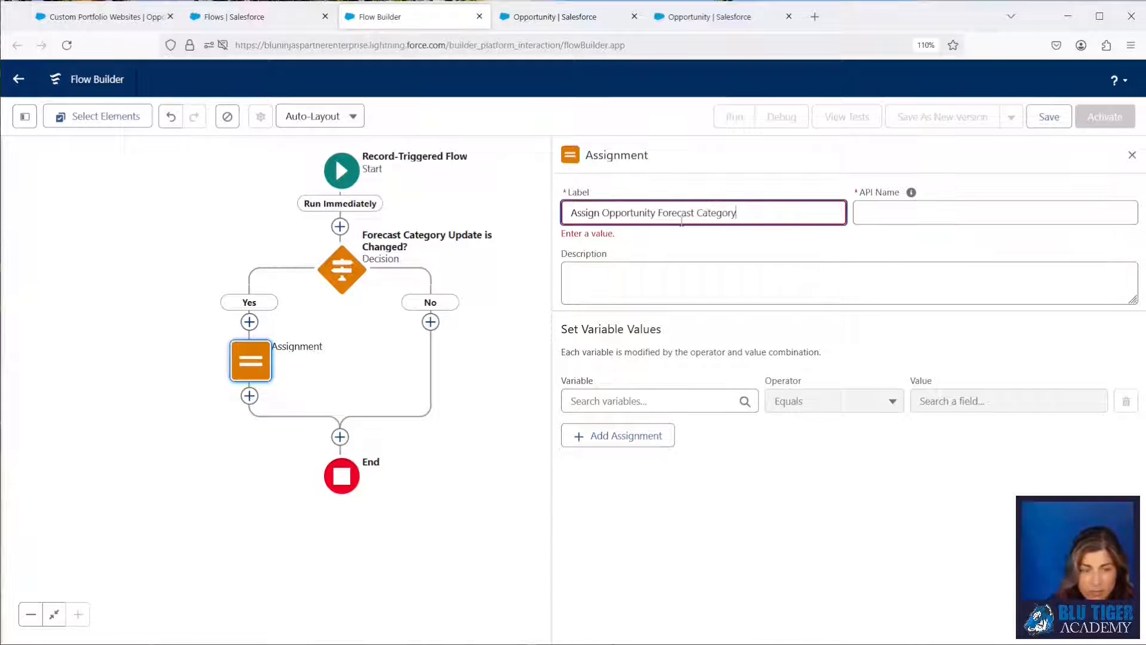
pyautogui.click(871, 215)
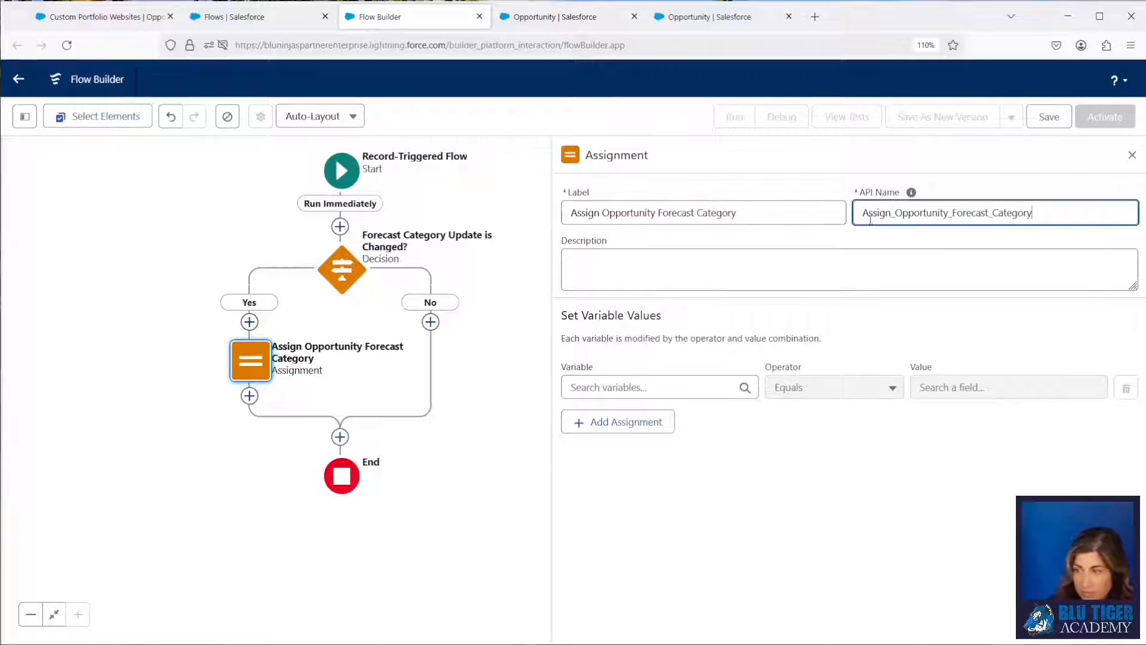
pyautogui.click(651, 386)
pyautogui.write('triger')
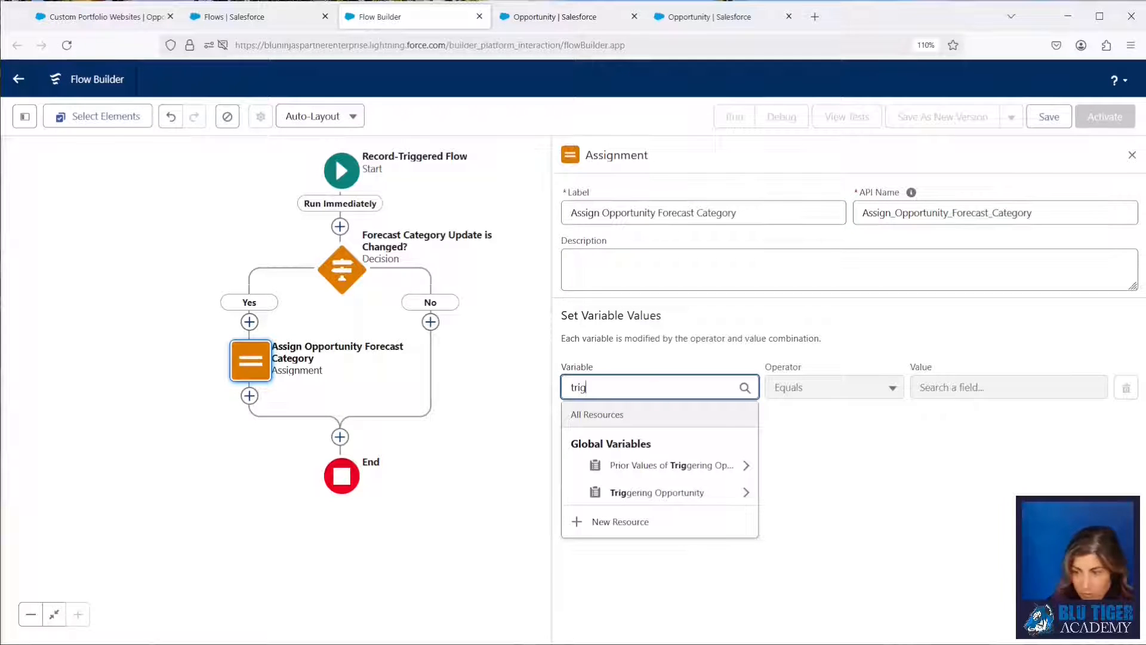
pyautogui.press('BackSpace')
pyautogui.press('BackSpace')
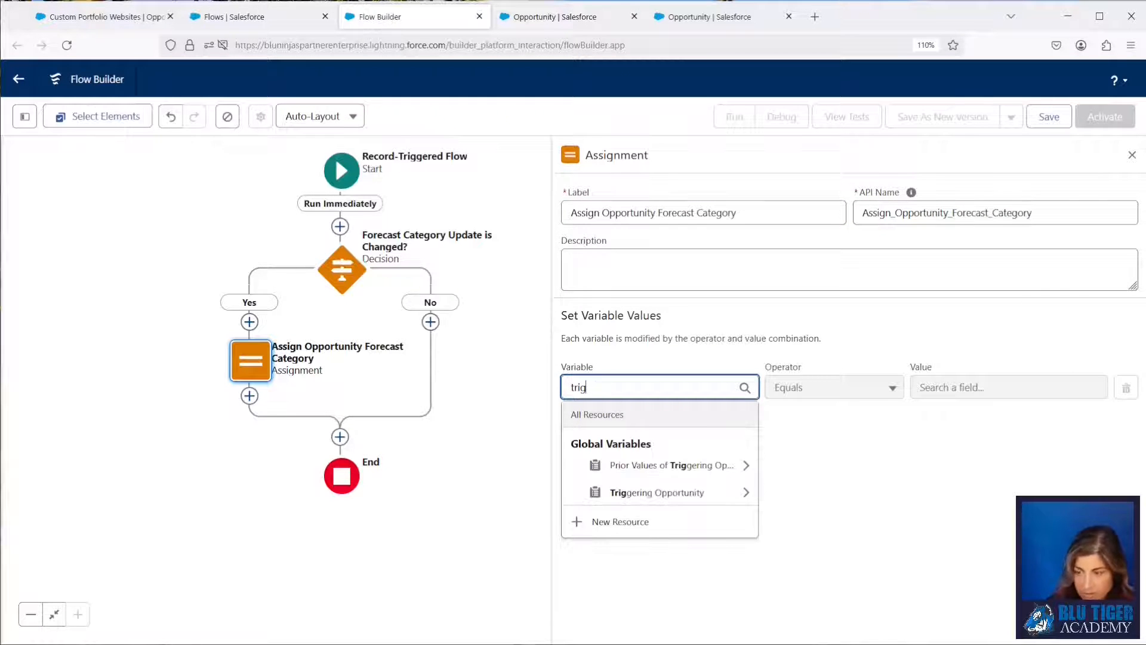
pyautogui.click(666, 492)
pyautogui.write('forec')
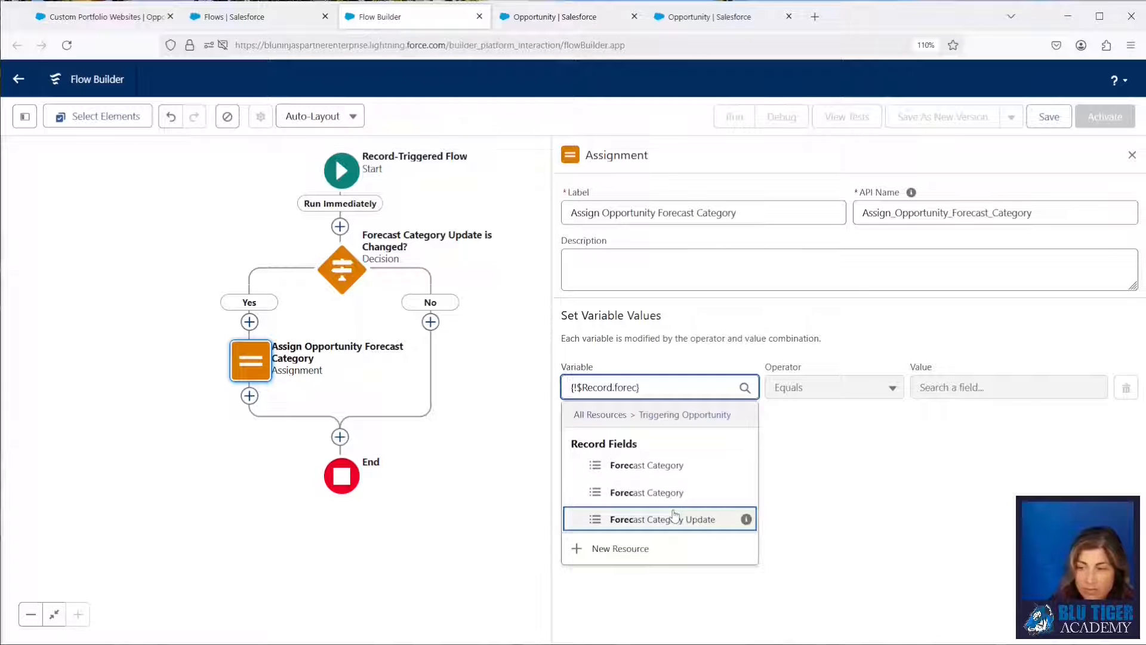
pyautogui.click(680, 643)
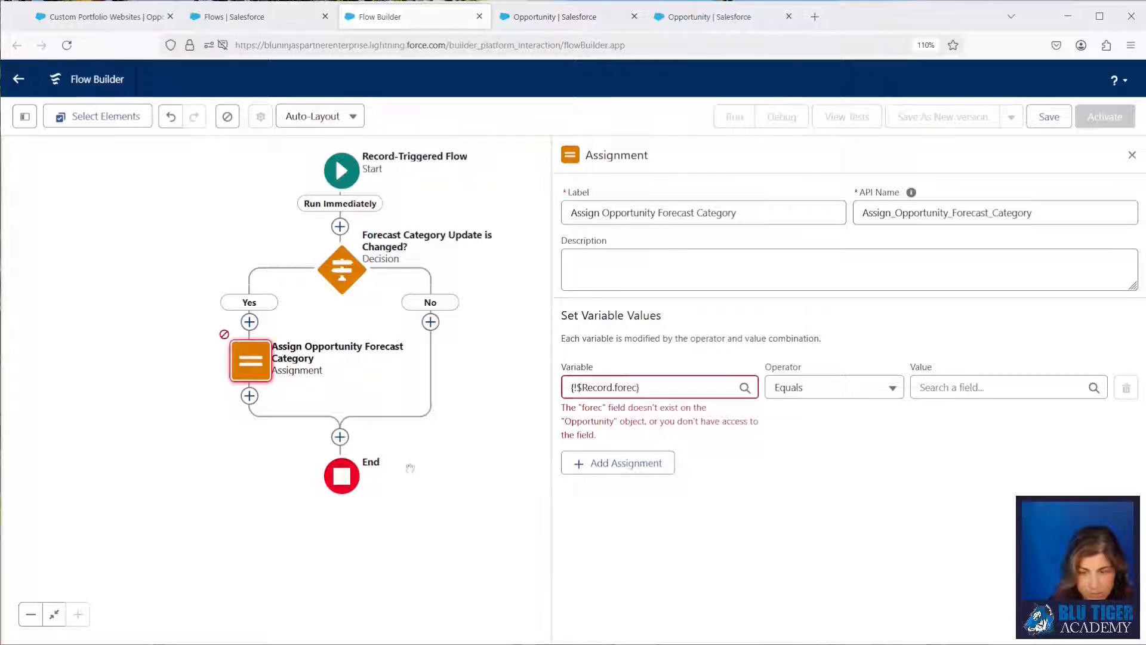
pyautogui.click(645, 387)
pyautogui.press('BackSpace')
pyautogui.press('BackSpace')
pyautogui.press('BackSpace')
pyautogui.press('BackSpace')
pyautogui.press('BackSpace')
pyautogui.press('BackSpace')
pyautogui.press('BackSpace')
pyautogui.press('BackSpace')
pyautogui.press('BackSpace')
pyautogui.press('BackSpace')
pyautogui.press('BackSpace')
pyautogui.press('BackSpace')
pyautogui.press('BackSpace')
pyautogui.press('BackSpace')
pyautogui.press('BackSpace')
# Set the assignment's variable to the Triggering Opportunity's Forecast Category field with API name ForecastCategoryName.
pyautogui.write('record')
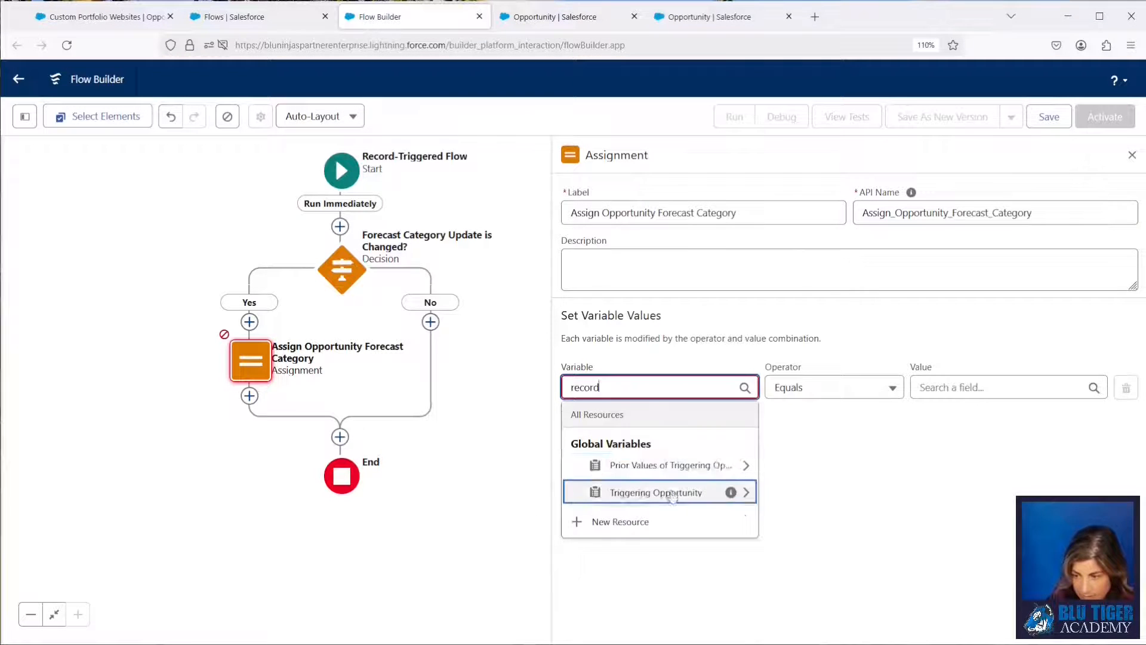
pyautogui.click(669, 493)
pyautogui.write('forec}')
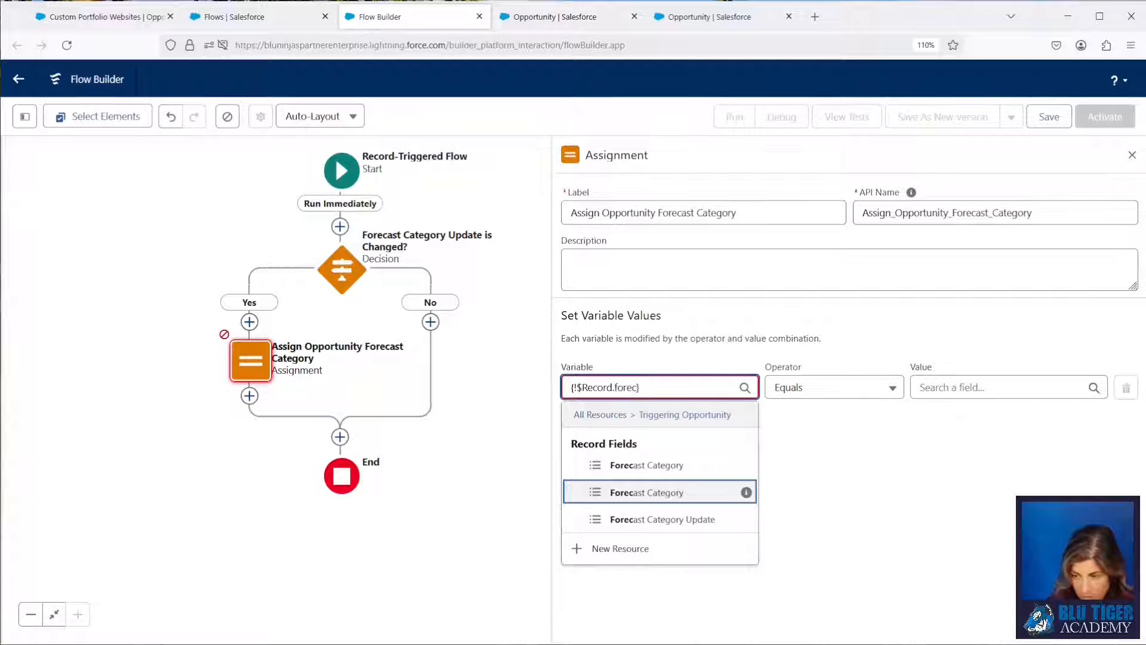
pyautogui.moveTo(747, 494)
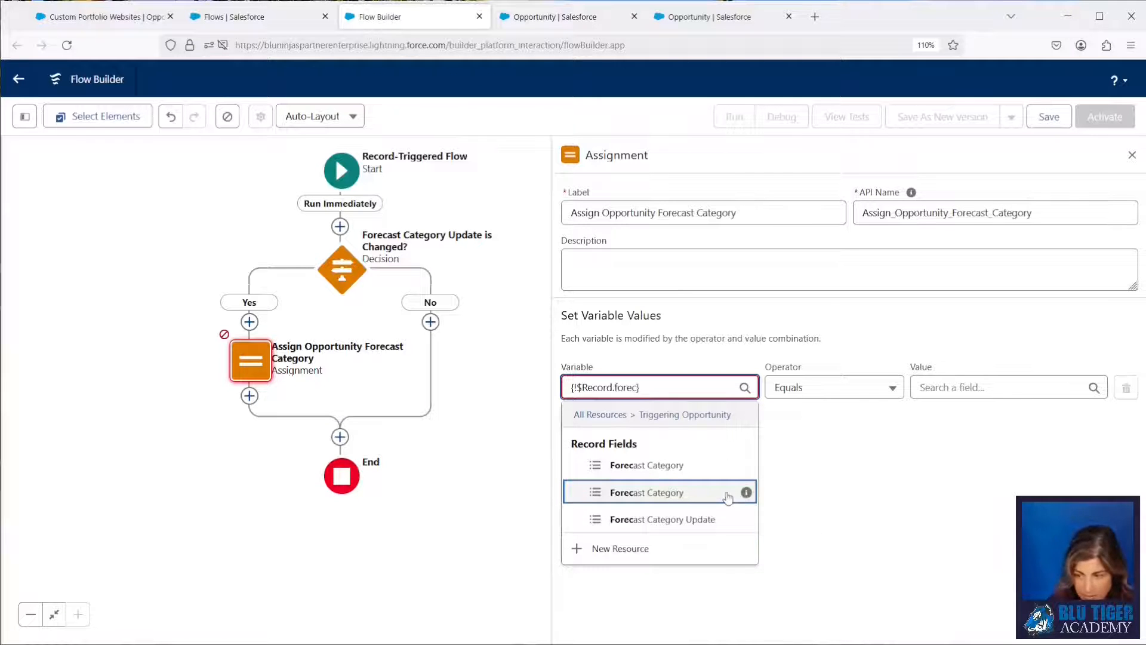
pyautogui.click(728, 496)
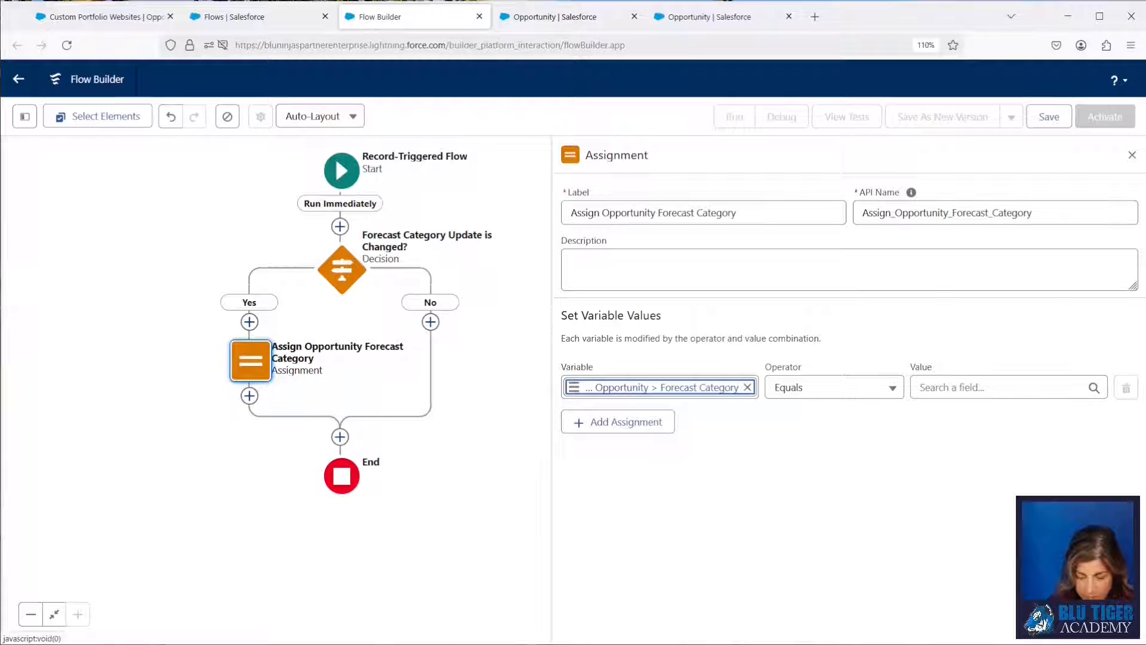
pyautogui.click(717, 390)
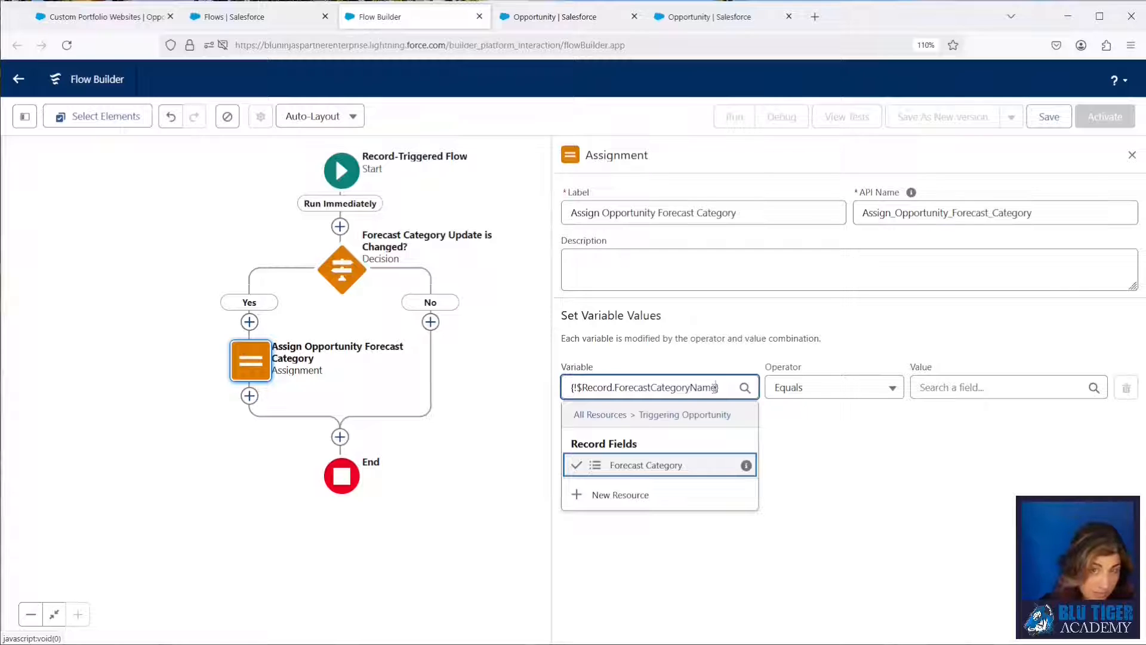
pyautogui.click(726, 355)
# Set the assignment's value to the Triggering Opportunity's Forecast Category Update field.
pyautogui.click(952, 389)
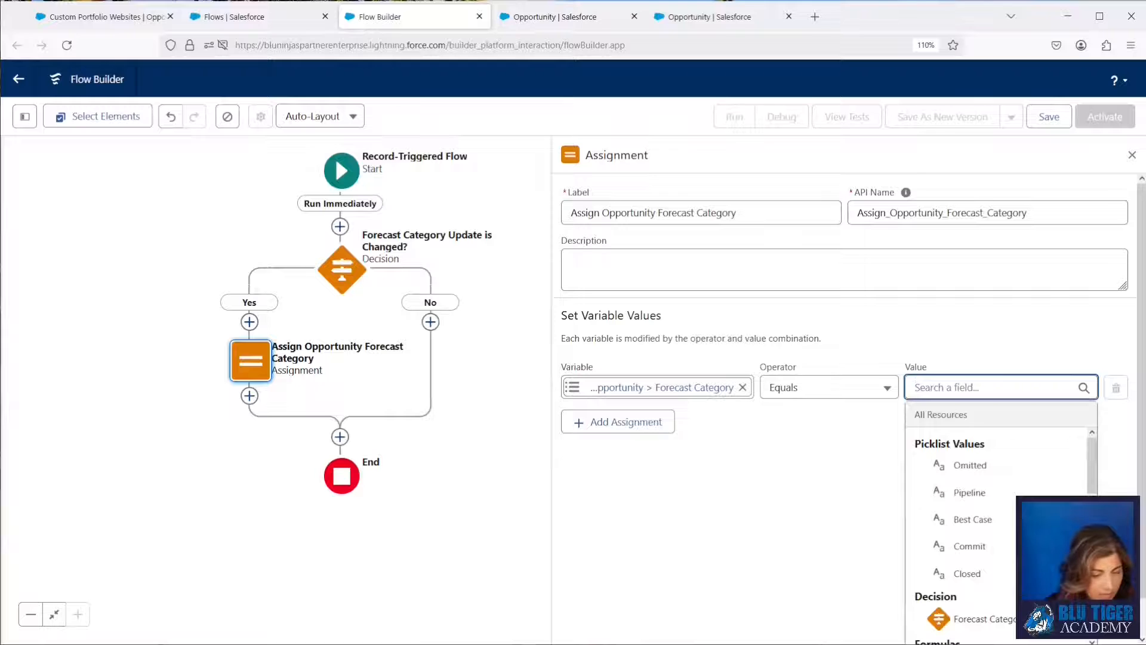
pyautogui.click(944, 342)
pyautogui.click(945, 388)
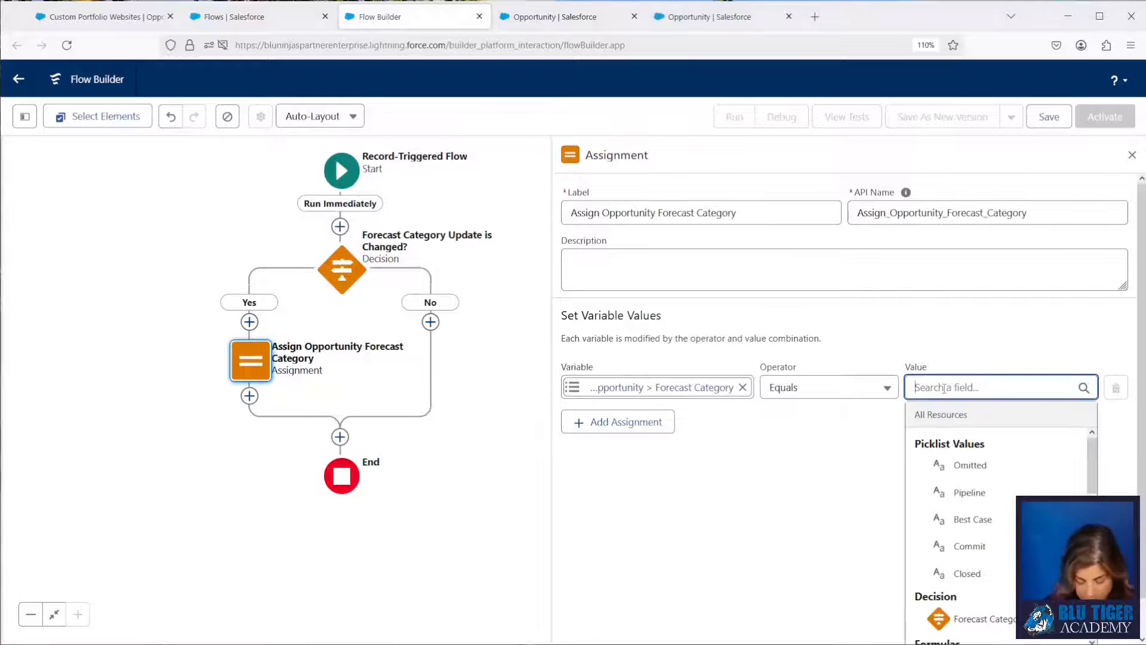
pyautogui.write('opp')
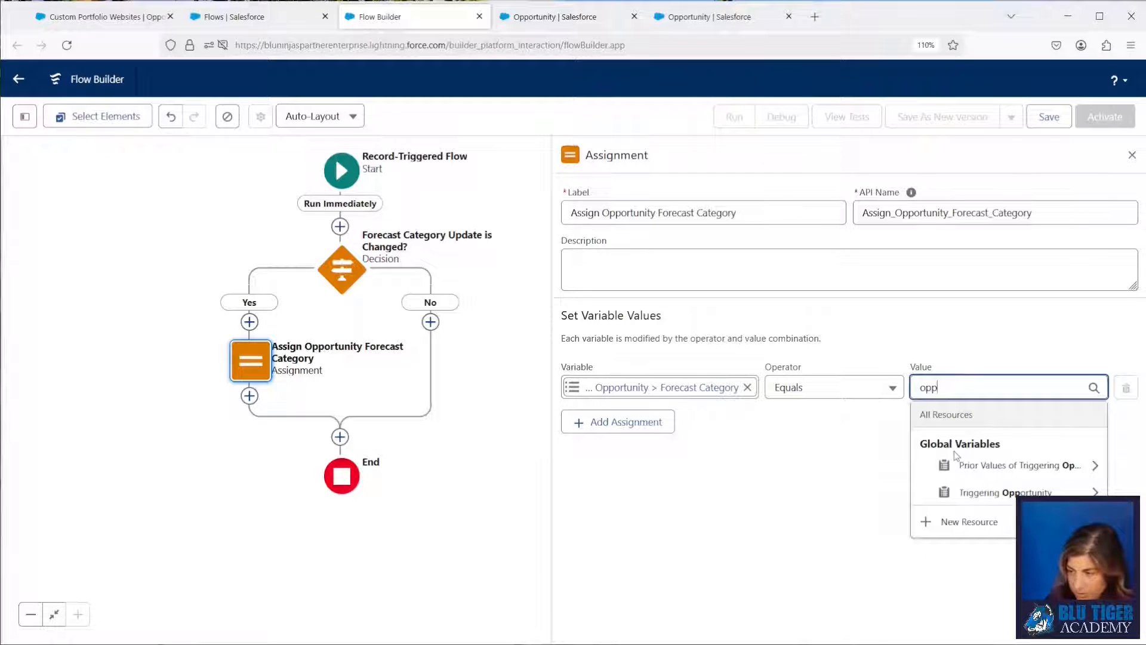
pyautogui.click(1005, 493)
pyautogui.write('update')
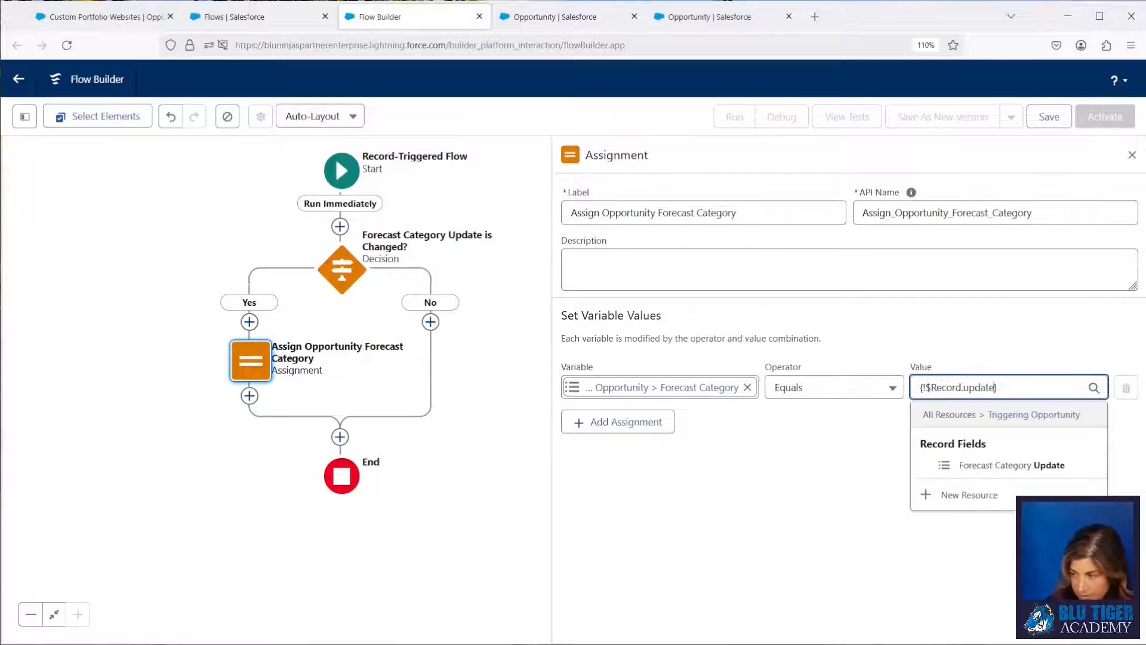
pyautogui.click(1009, 465)
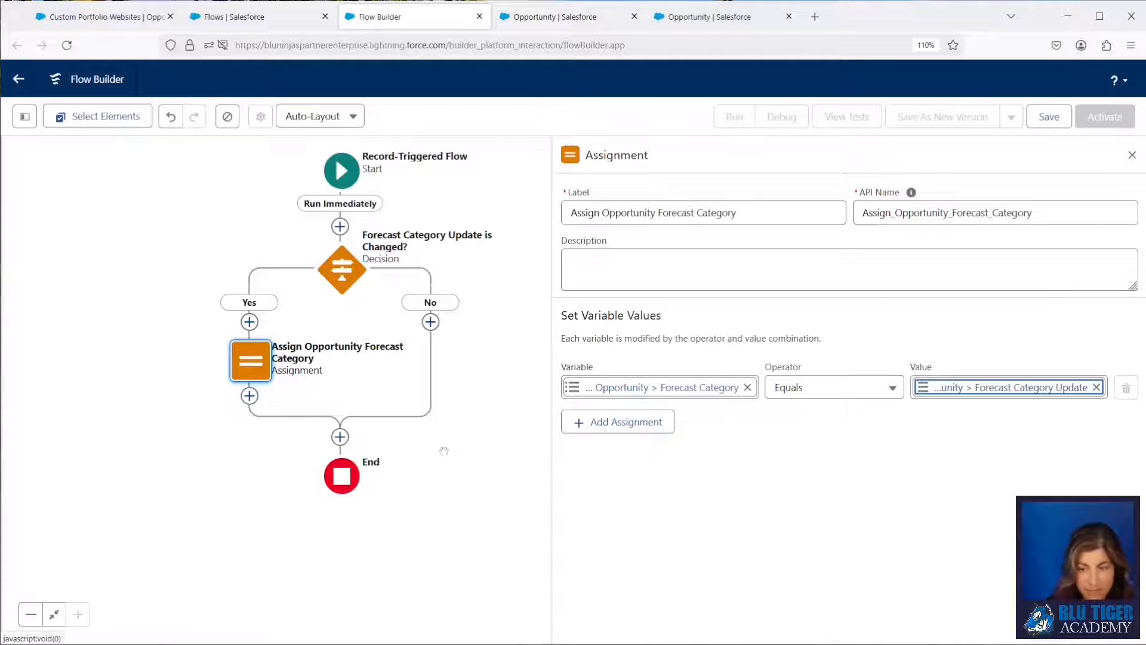
# Add a Decision element after the Yes and No paths merge and label it "Record is New or Forecast Category is Changed?".
pyautogui.click(340, 438)
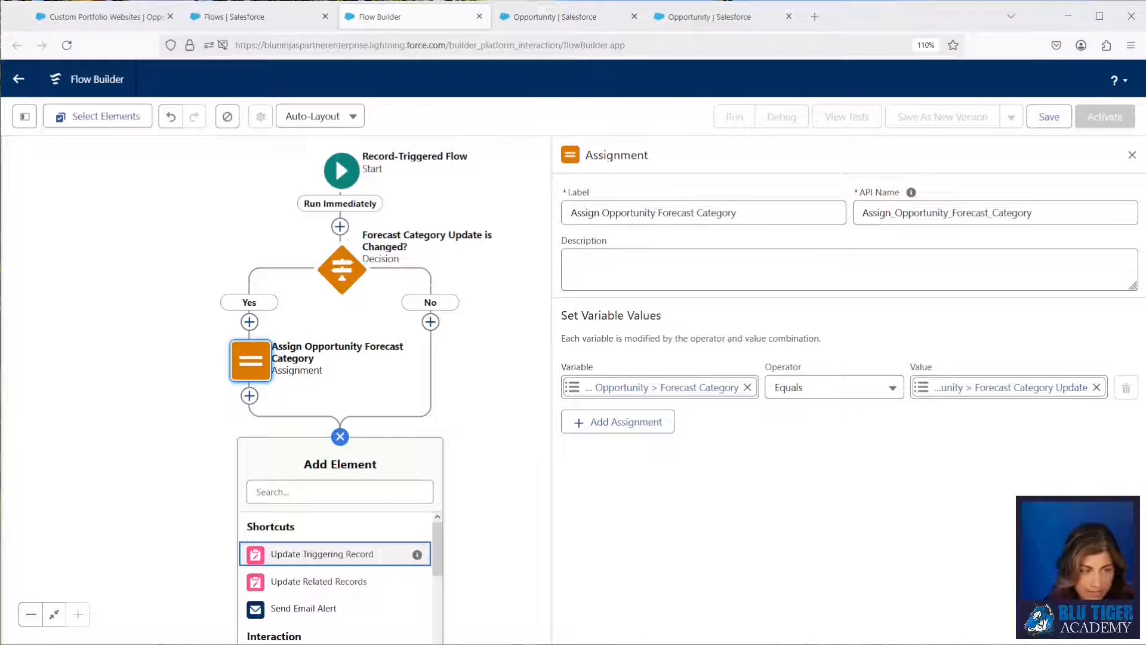
pyautogui.write('decision')
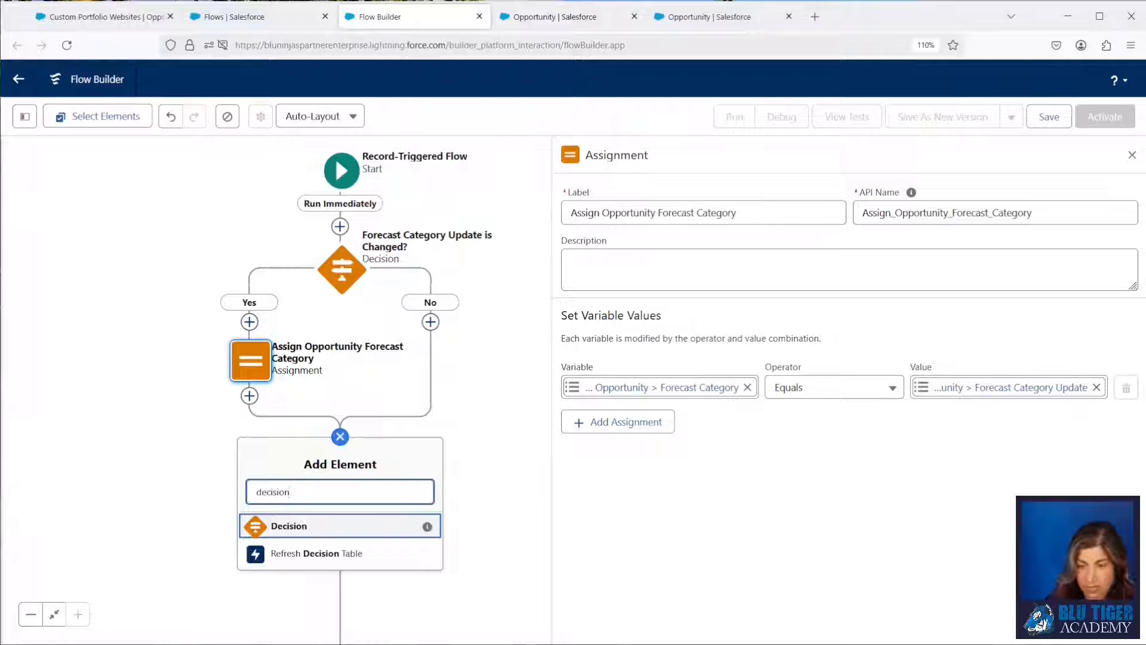
pyautogui.press('Return')
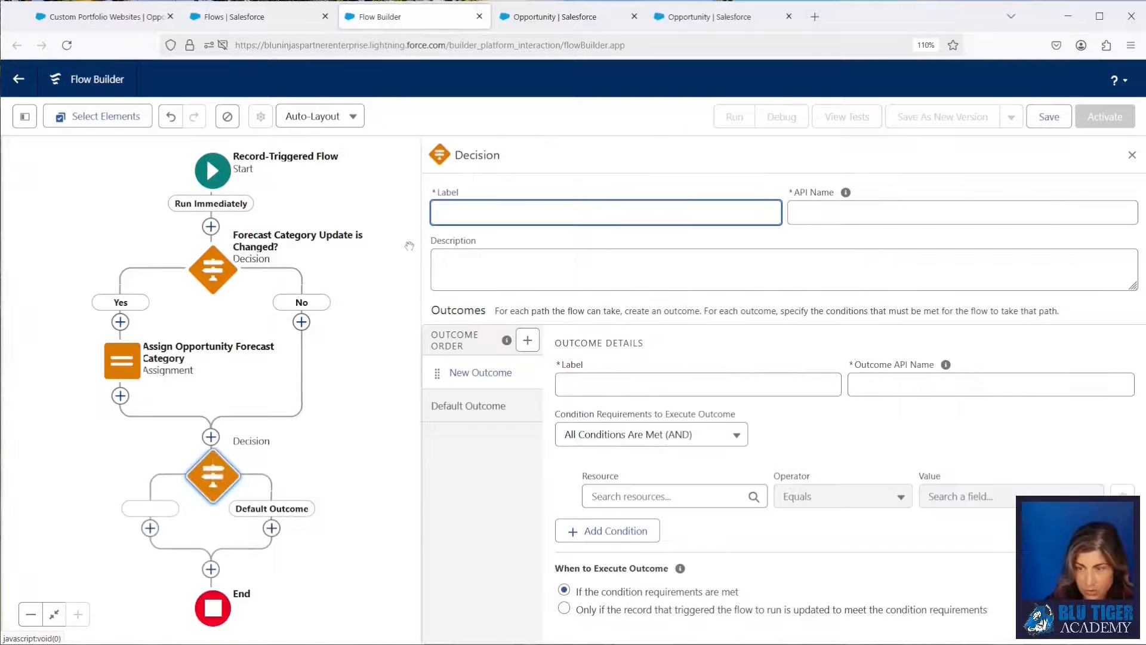
pyautogui.write('Record is New or Forecast Category is Changed?')
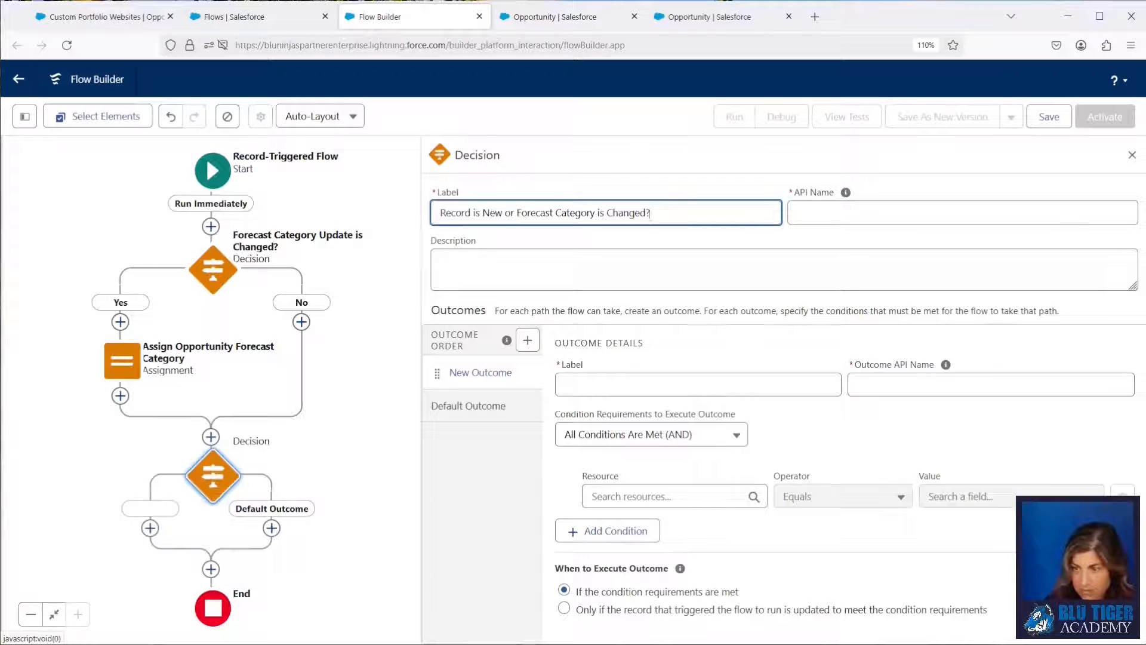
pyautogui.click(828, 219)
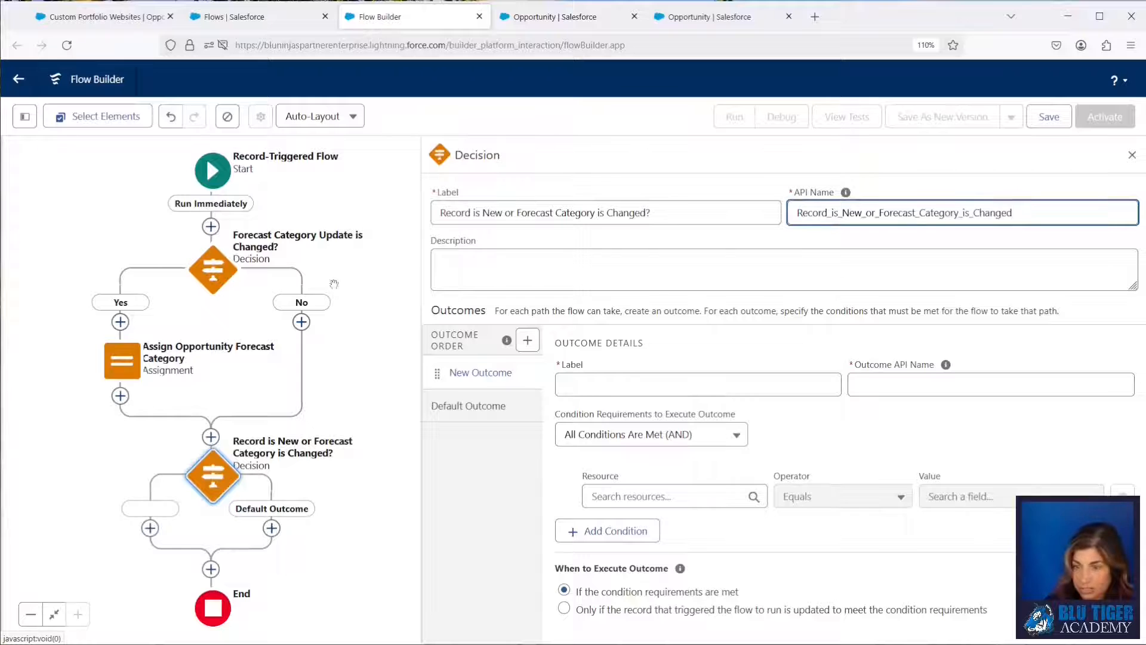
# Relabel the first decision as "Record is New OR Forecast Category Update is Changed?".
pyautogui.click(210, 266)
pyautogui.click(210, 419)
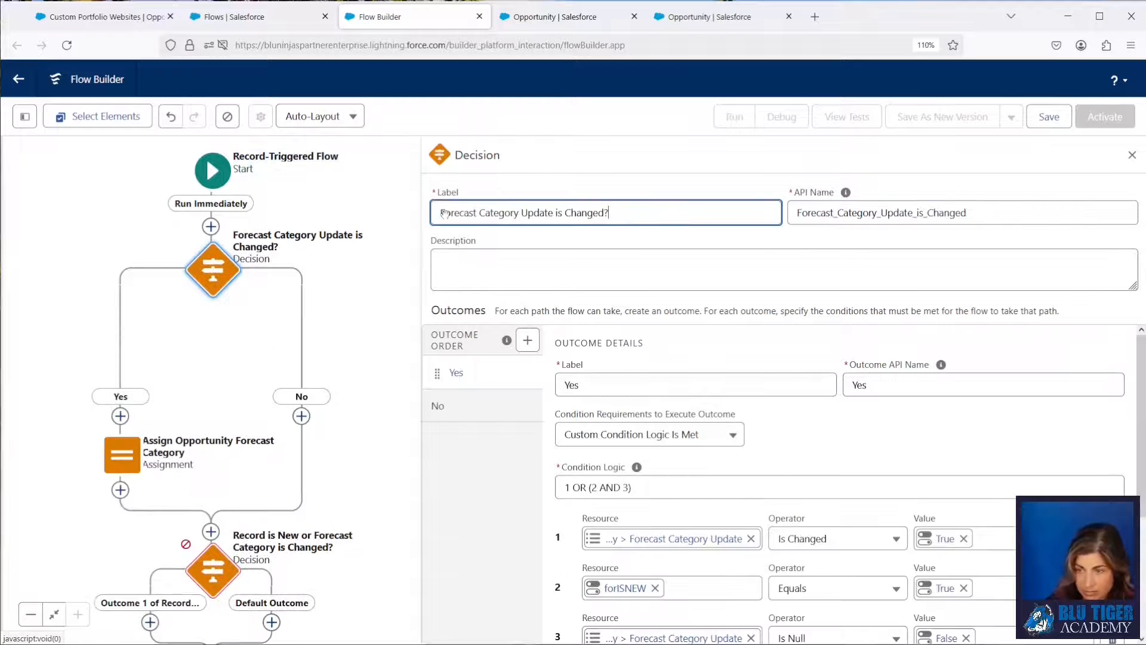
pyautogui.click(441, 213)
pyautogui.write('Record is New OR')
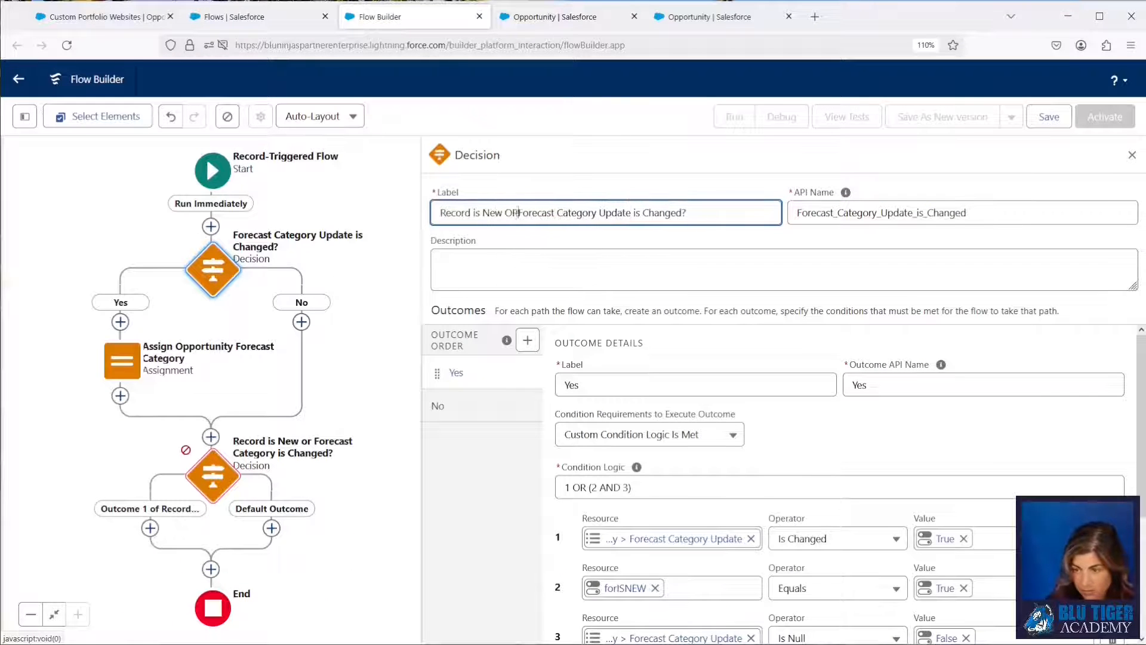
pyautogui.press('Tab')
pyautogui.press('BackSpace')
# Label the second decision's first outcome "Yes" and set its API name to YesForecastCategoryisChanged.
pyautogui.doubleClick(215, 478)
pyautogui.click(677, 384)
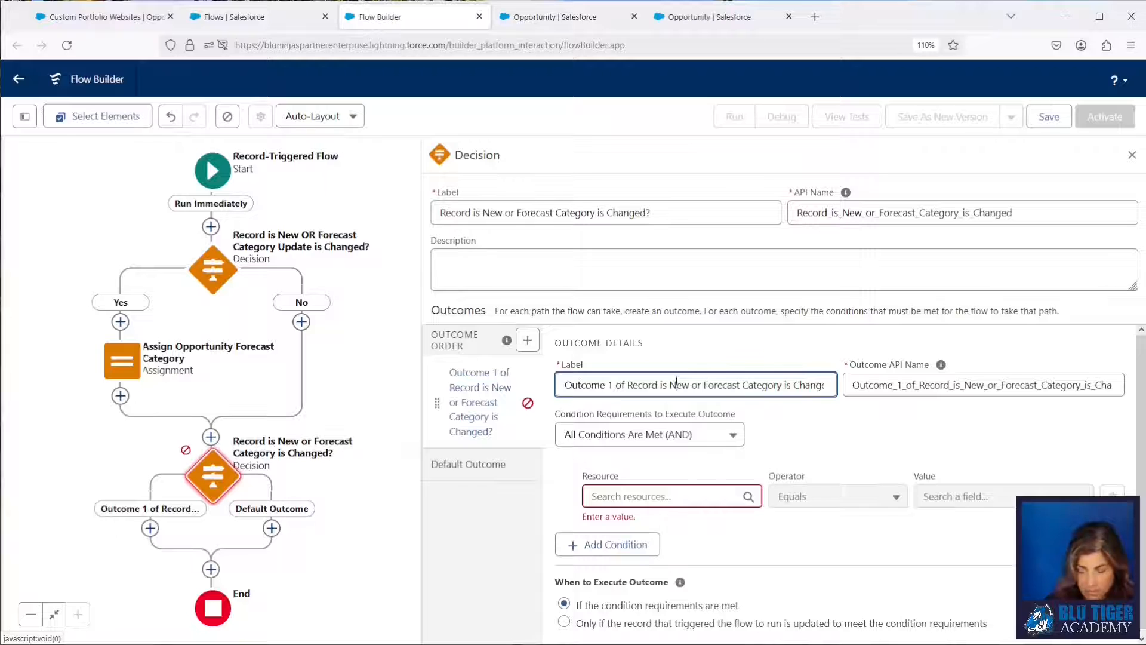
pyautogui.hotkey('ctrl', 'a')
pyautogui.press('BackSpace')
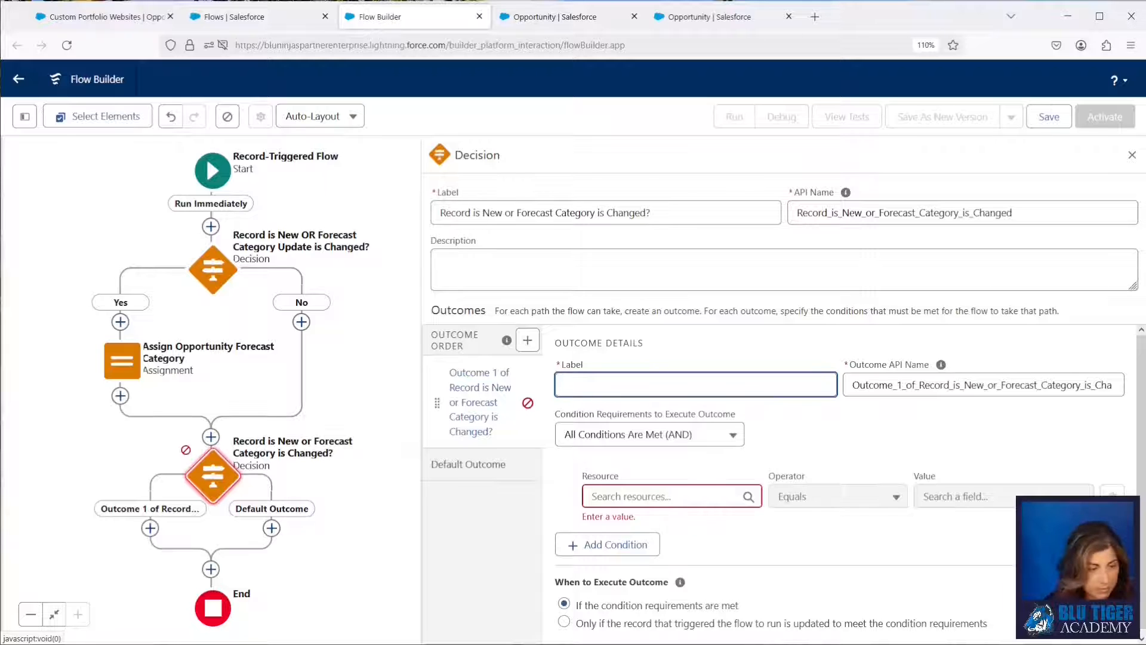
pyautogui.write('Yes')
pyautogui.click(887, 390)
pyautogui.hotkey('ctrl', 'a')
pyautogui.write('YesForecastCategoryisChanged')
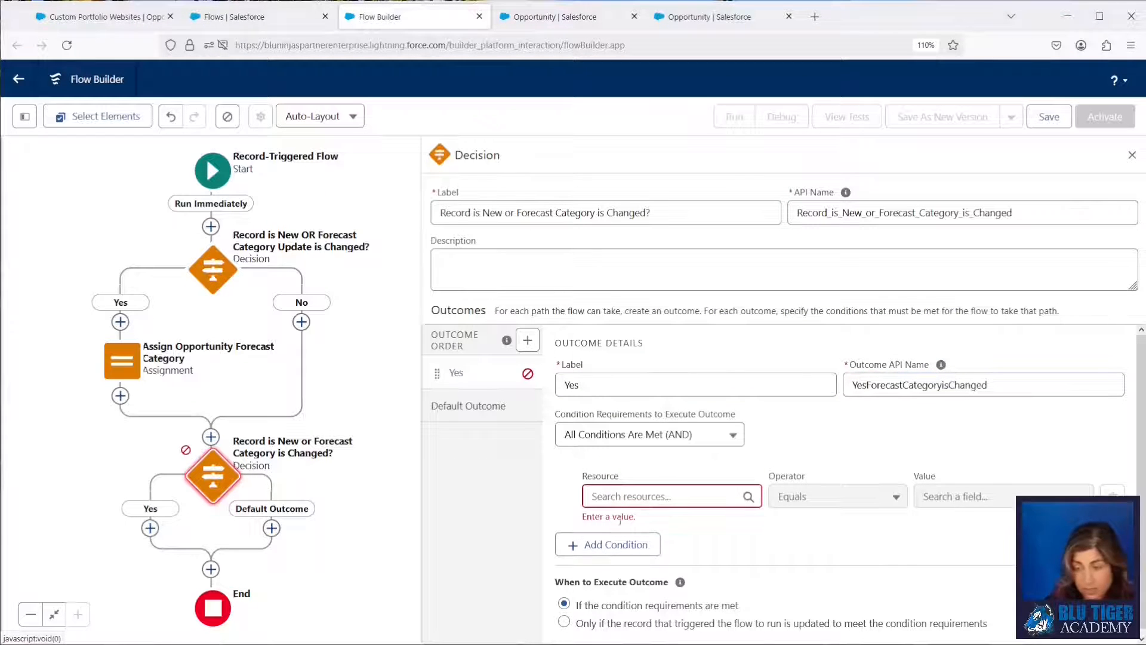
# Set the Yes outcome's first condition to the Triggering Opportunity's Forecast Category (API name ForecastCategory) Is Changed True.
pyautogui.click(674, 501)
pyautogui.write('triger')
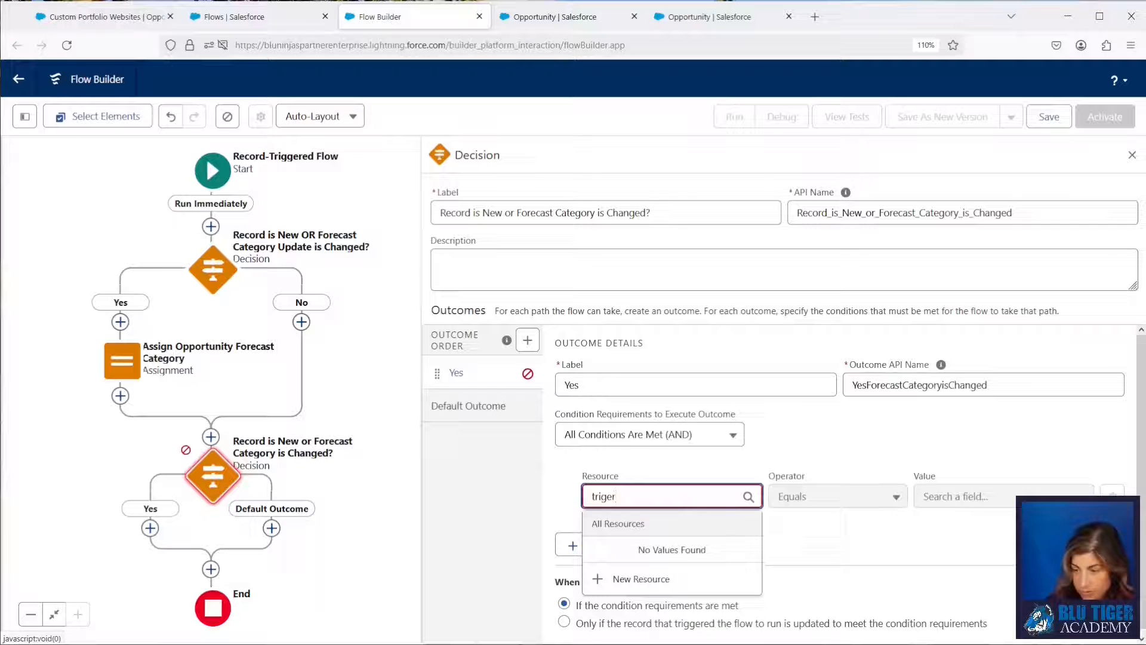
pyautogui.press('BackSpace')
pyautogui.press('BackSpace')
pyautogui.press('BackSpace')
pyautogui.press('BackSpace')
pyautogui.write('igger')
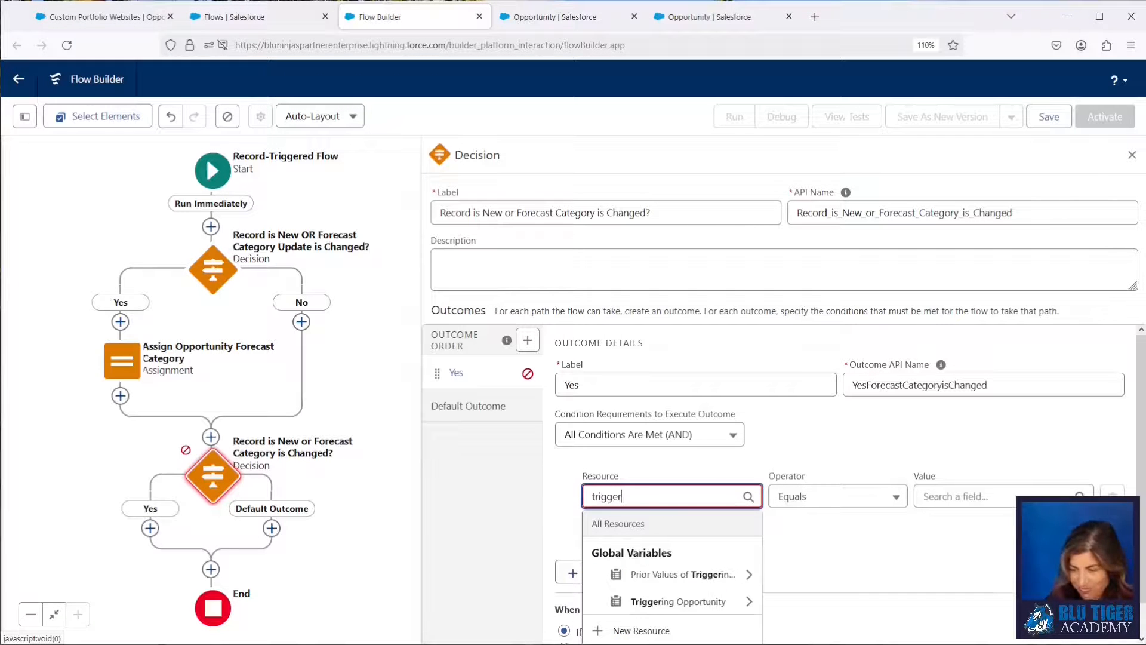
pyautogui.click(662, 598)
pyautogui.write('forecas')
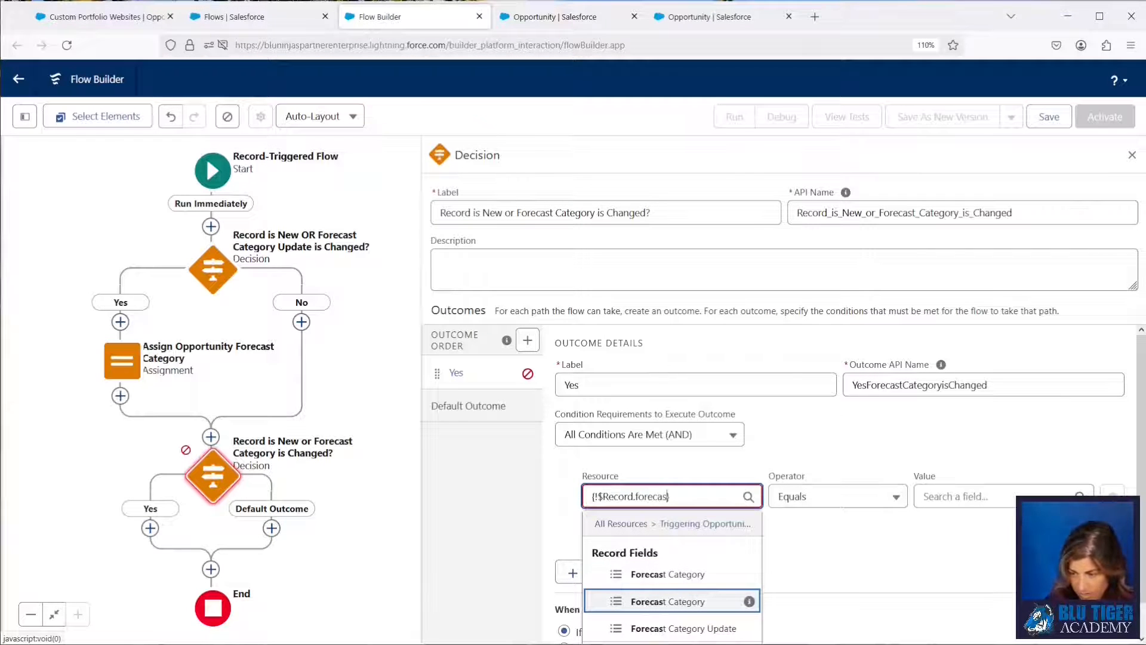
pyautogui.moveTo(747, 576)
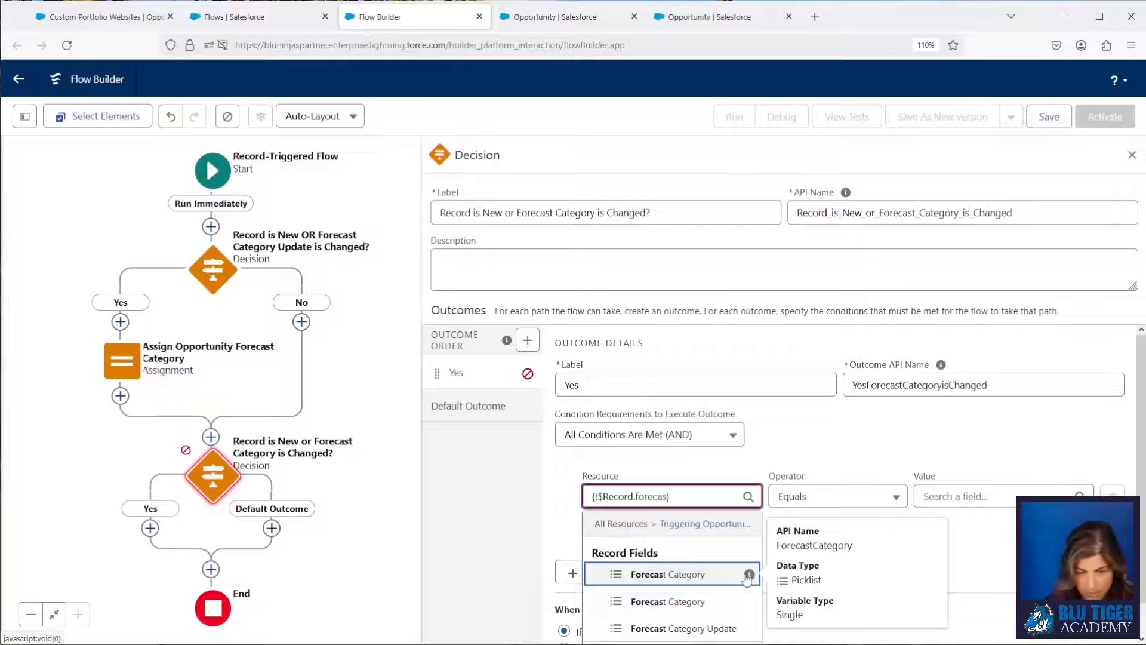
pyautogui.click(717, 574)
pyautogui.click(833, 501)
pyautogui.click(830, 575)
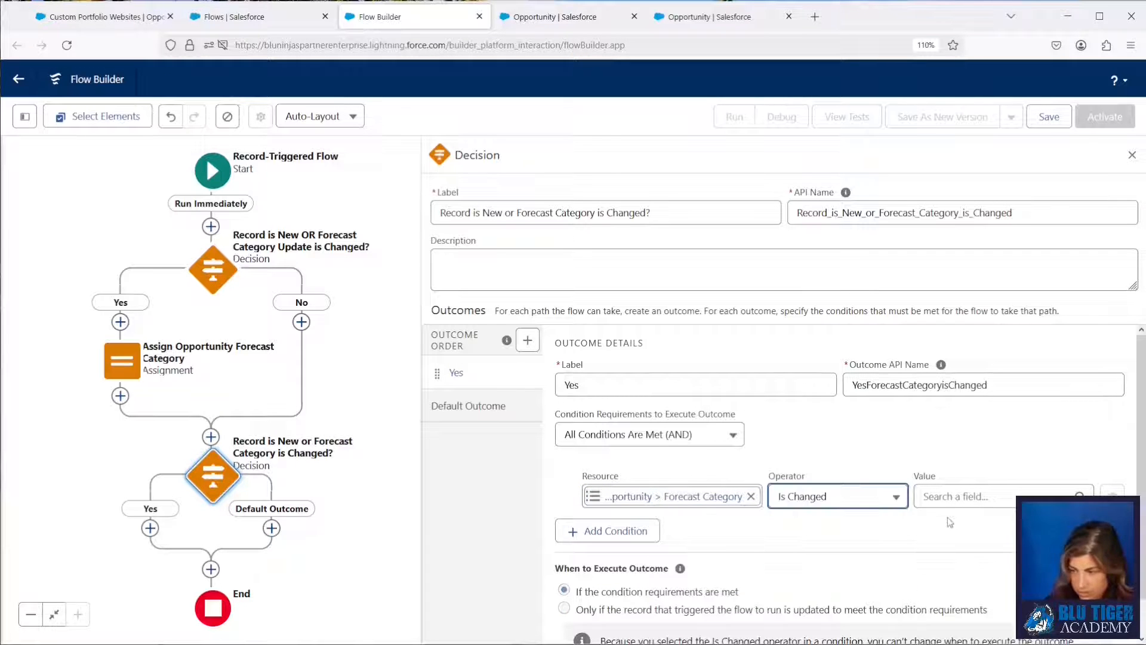
pyautogui.click(956, 496)
pyautogui.write('true')
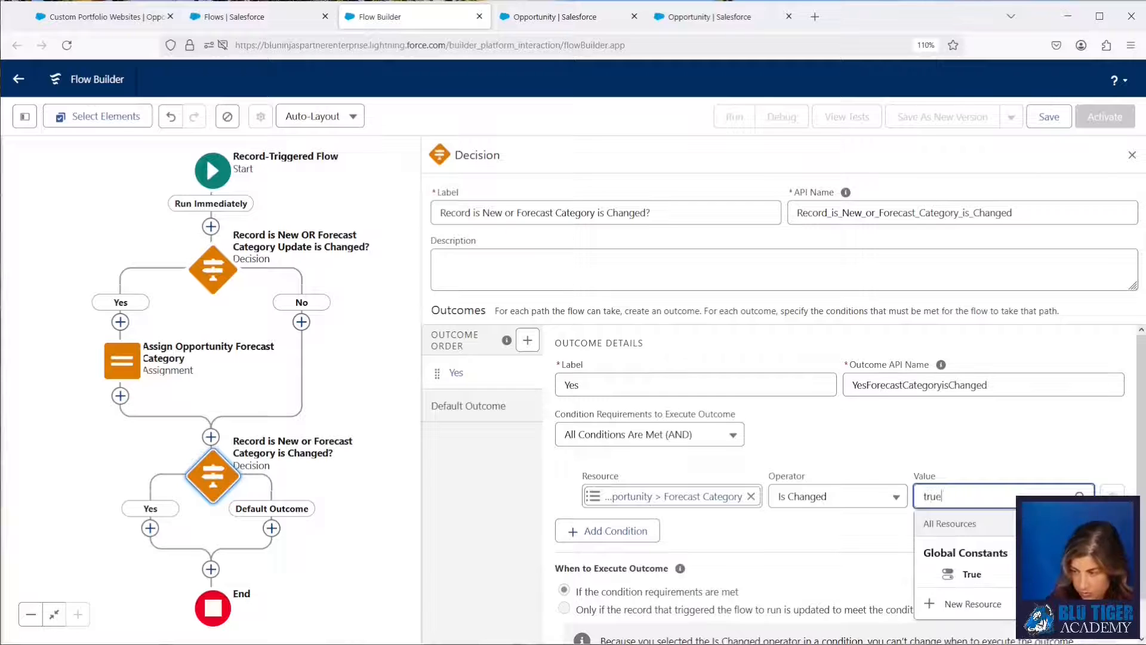
pyautogui.click(967, 573)
# Add a second condition requiring the forISNEW formula Equals True.
pyautogui.click(607, 531)
pyautogui.click(653, 544)
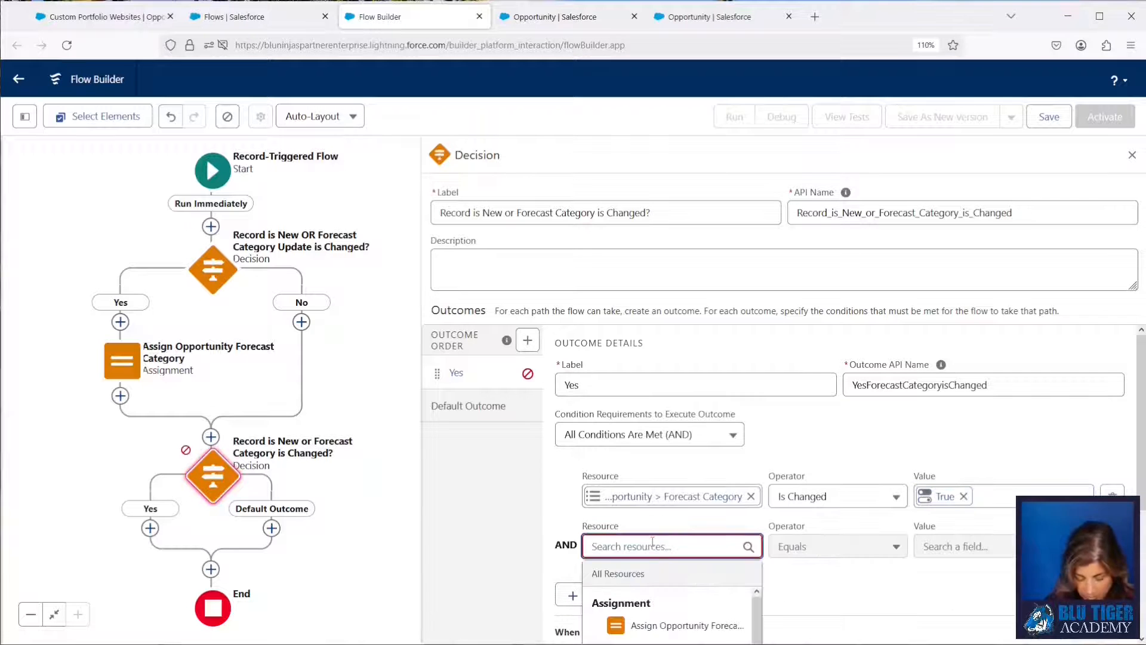
pyautogui.write('for')
pyautogui.press('BackSpace')
pyautogui.press('BackSpace')
pyautogui.press('BackSpace')
pyautogui.write('foris')
pyautogui.click(717, 625)
pyautogui.scroll(-2, 708, 497)
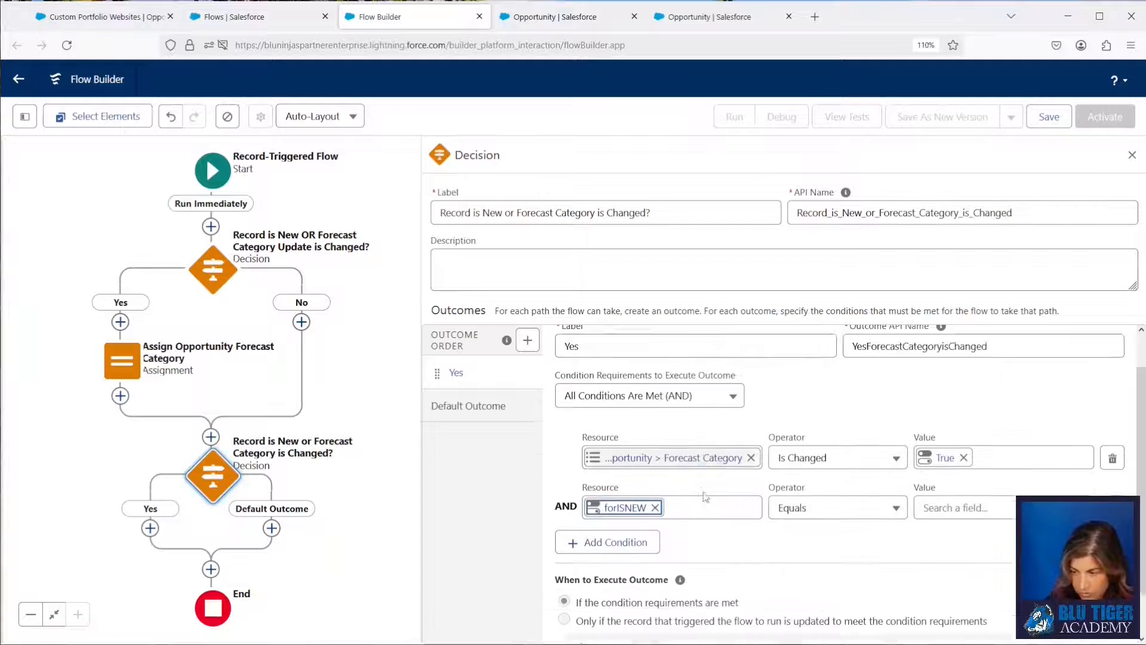
pyautogui.click(795, 462)
pyautogui.click(930, 459)
pyautogui.write('true')
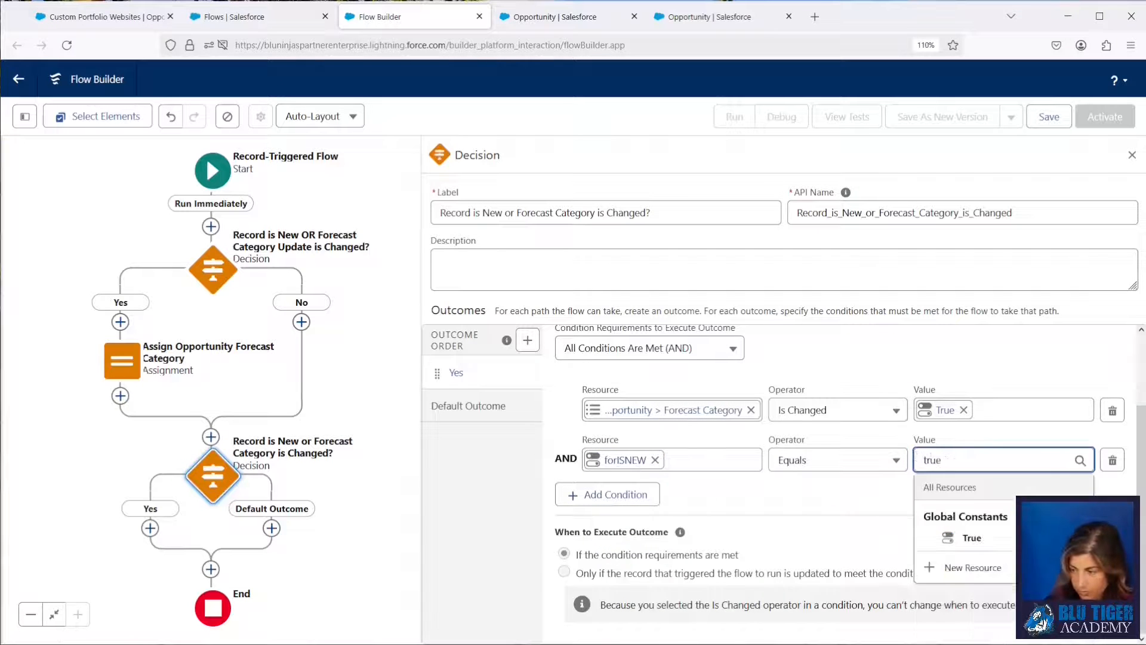
pyautogui.click(950, 540)
# Add a third condition requiring the Triggering Opportunity's Forecast Category Is Null False, reusing the first condition's resource.
pyautogui.click(688, 410)
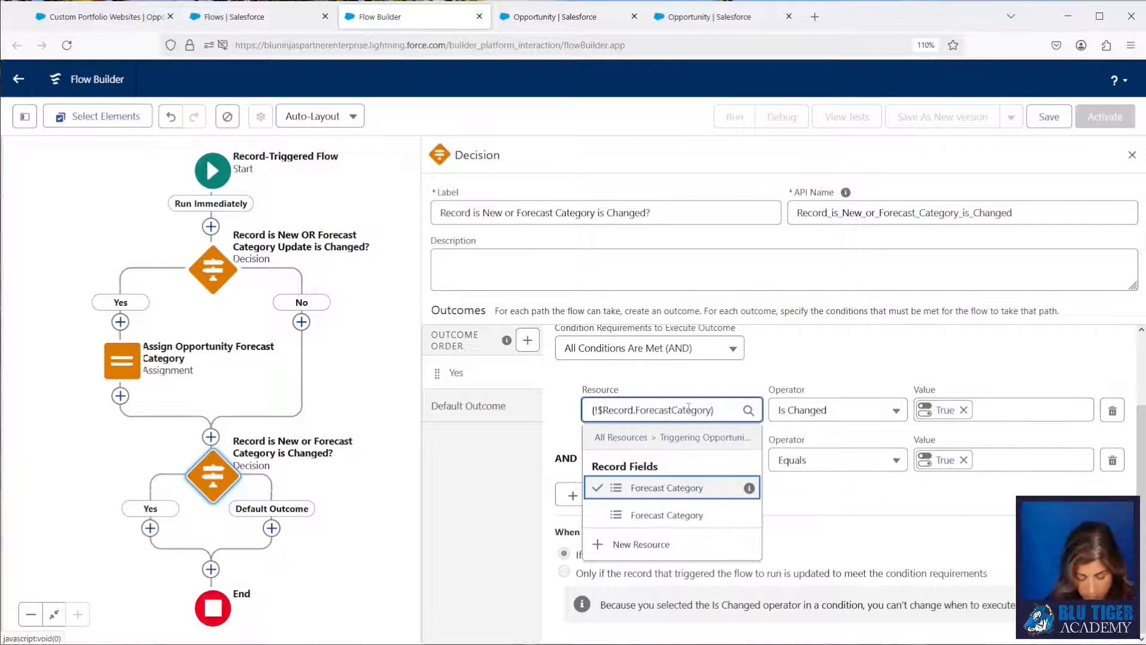
pyautogui.click(861, 533)
pyautogui.click(644, 499)
pyautogui.click(675, 503)
pyautogui.write('{!$Record.ForecastCategory}')
pyautogui.click(830, 509)
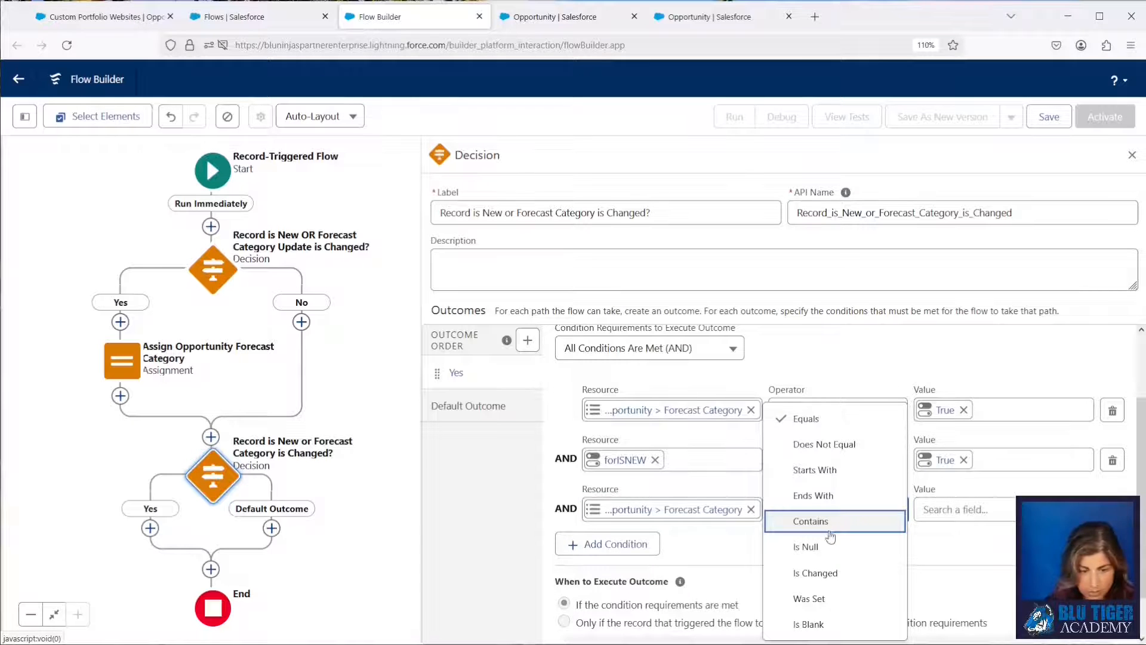
pyautogui.click(806, 546)
pyautogui.click(926, 509)
pyautogui.write('t')
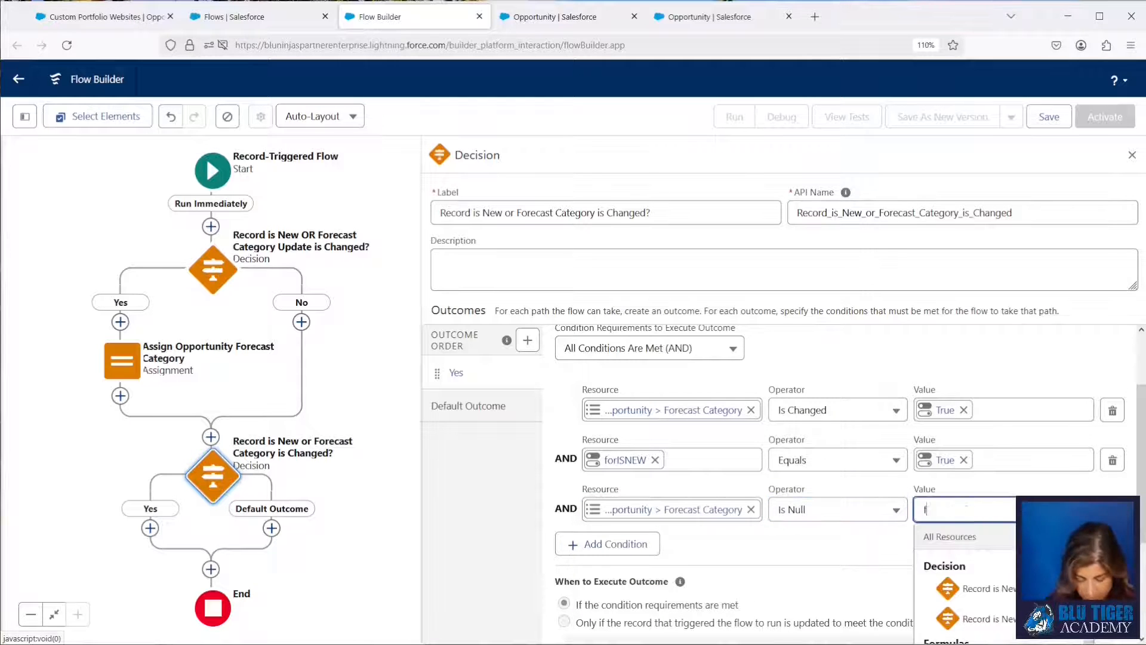
pyautogui.write('alse')
pyautogui.click(974, 587)
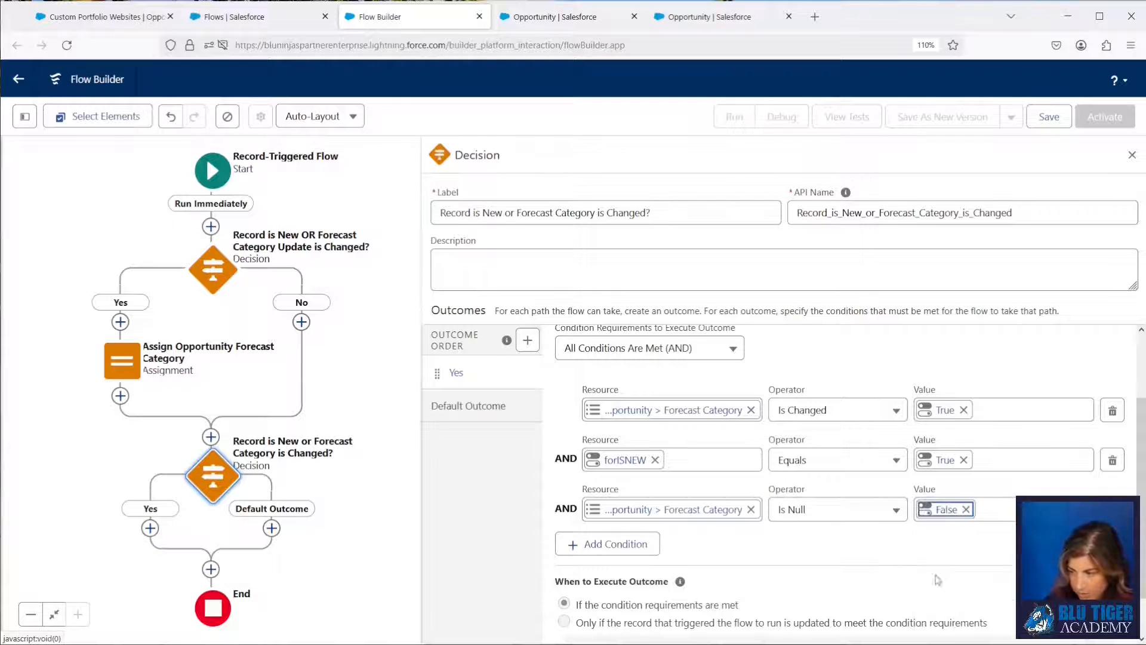
# Switch the second decision's Yes outcome to custom condition logic and set it to 1 OR (2 AND 3).
pyautogui.click(650, 348)
pyautogui.click(639, 425)
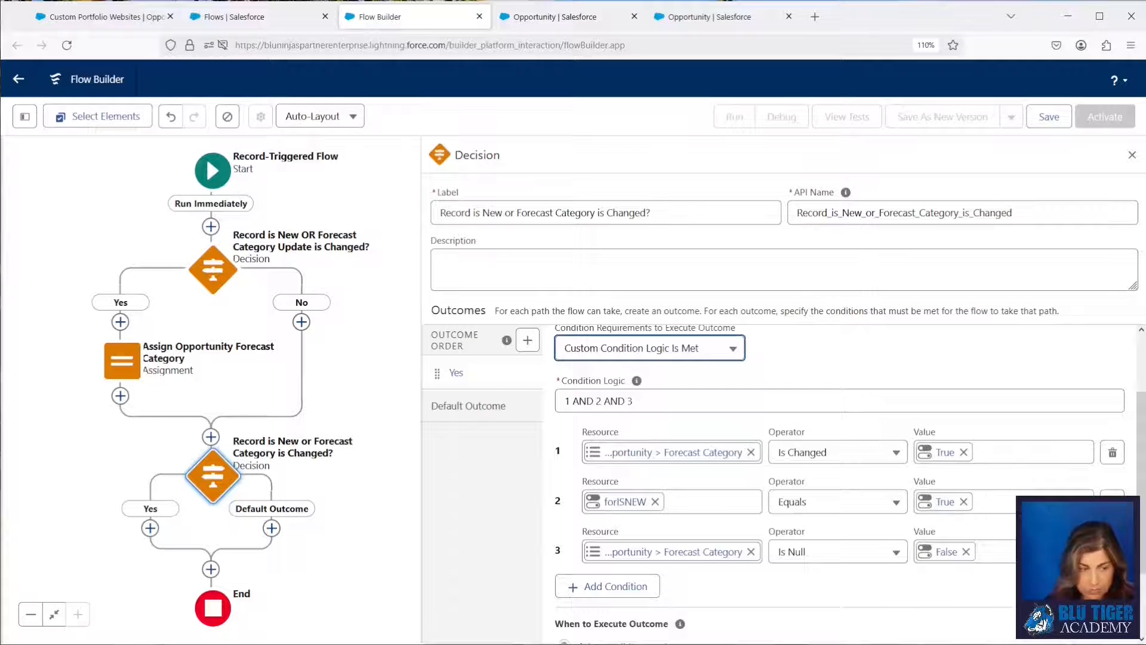
pyautogui.moveTo(648, 402); pyautogui.dragTo(511, 401)
pyautogui.write('1 OR (2 AND 3)')
pyautogui.click(474, 464)
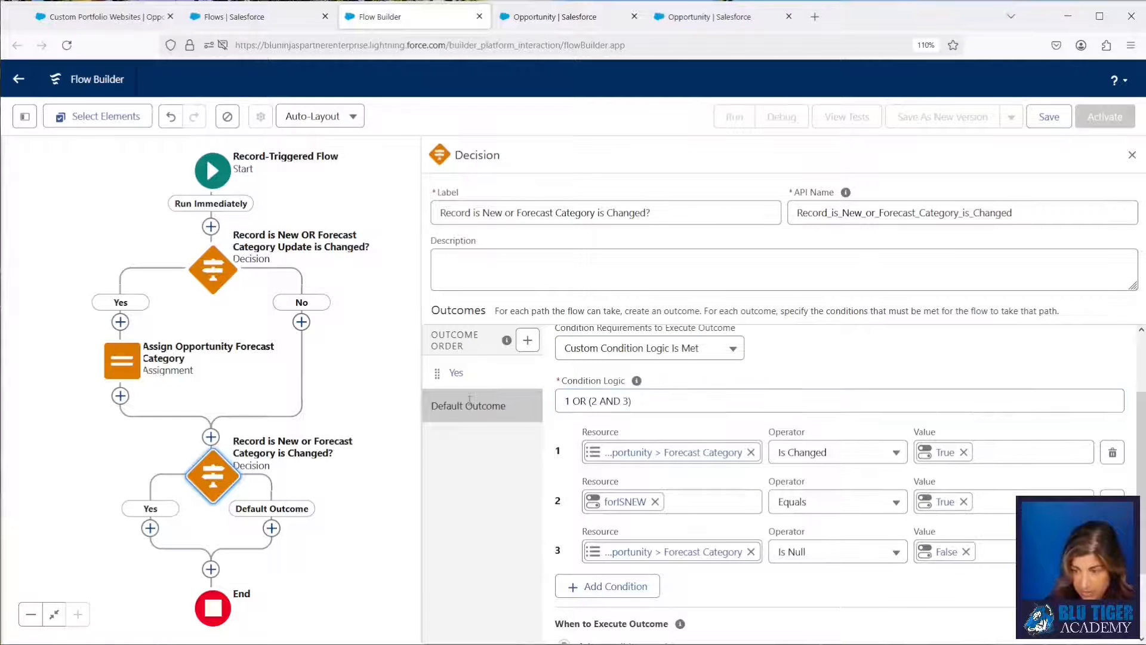
# Rename the second decision's default outcome as No.
pyautogui.click(470, 403)
pyautogui.write('No')
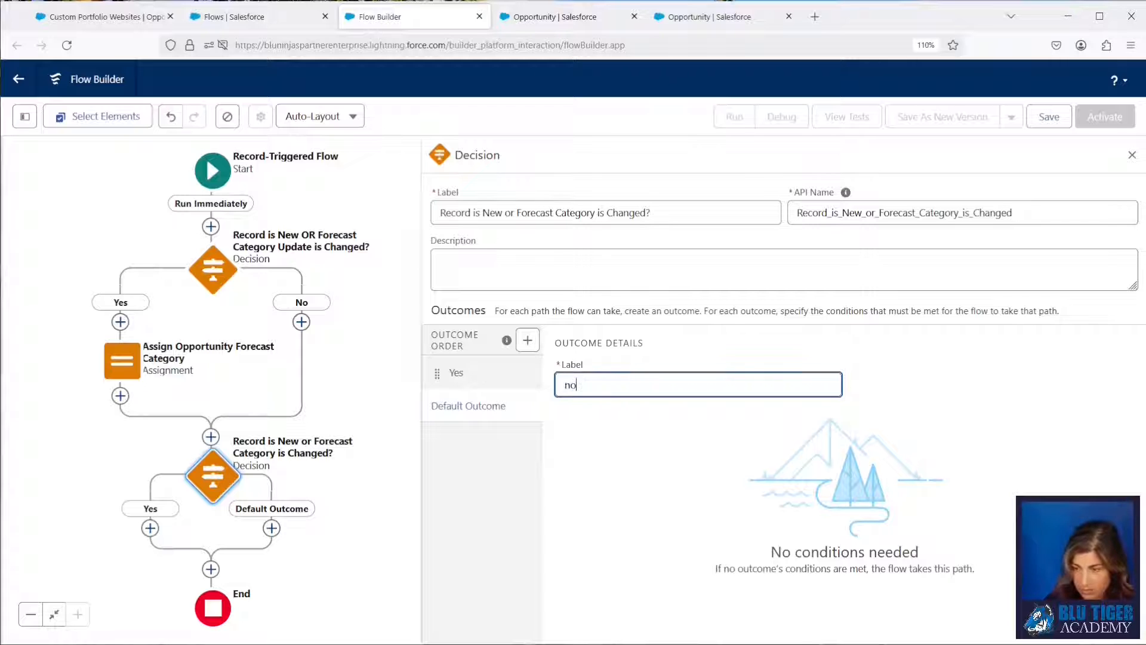
pyautogui.click(466, 373)
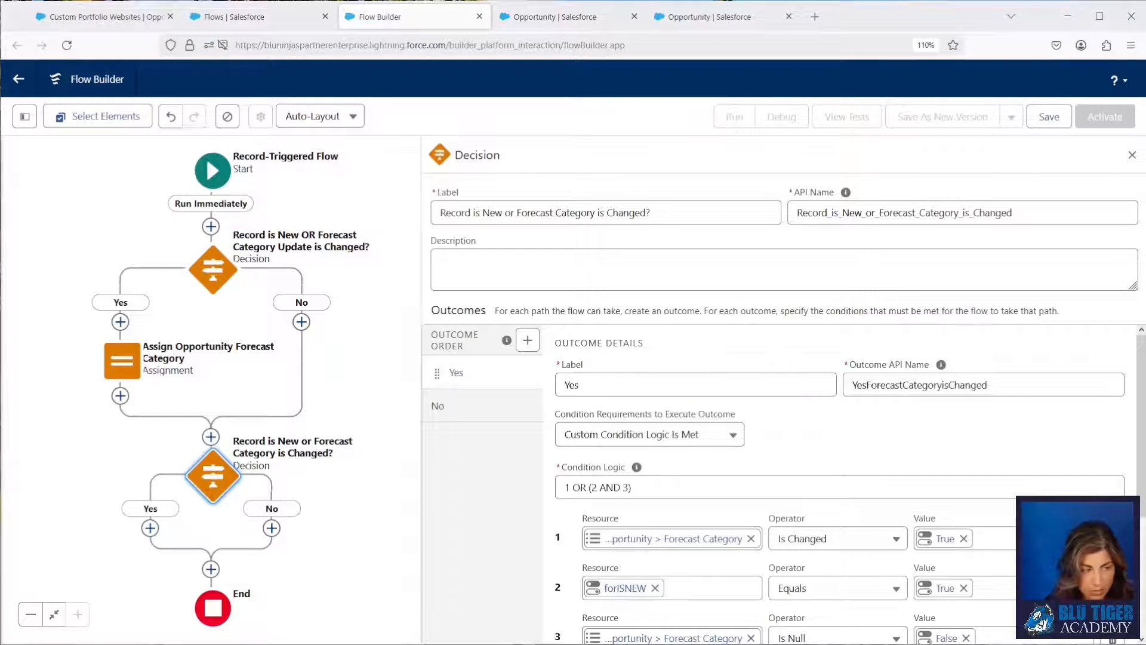
# Add an Assignment on the second decision's Yes path, labelled Assign Opportunity Forecast Category Update with API name Assign_Opportunity_Forecast_Category_Update.
pyautogui.click(151, 528)
pyautogui.write('ass')
pyautogui.click(108, 404)
pyautogui.write('Assign Opportunity Forecast Category Update')
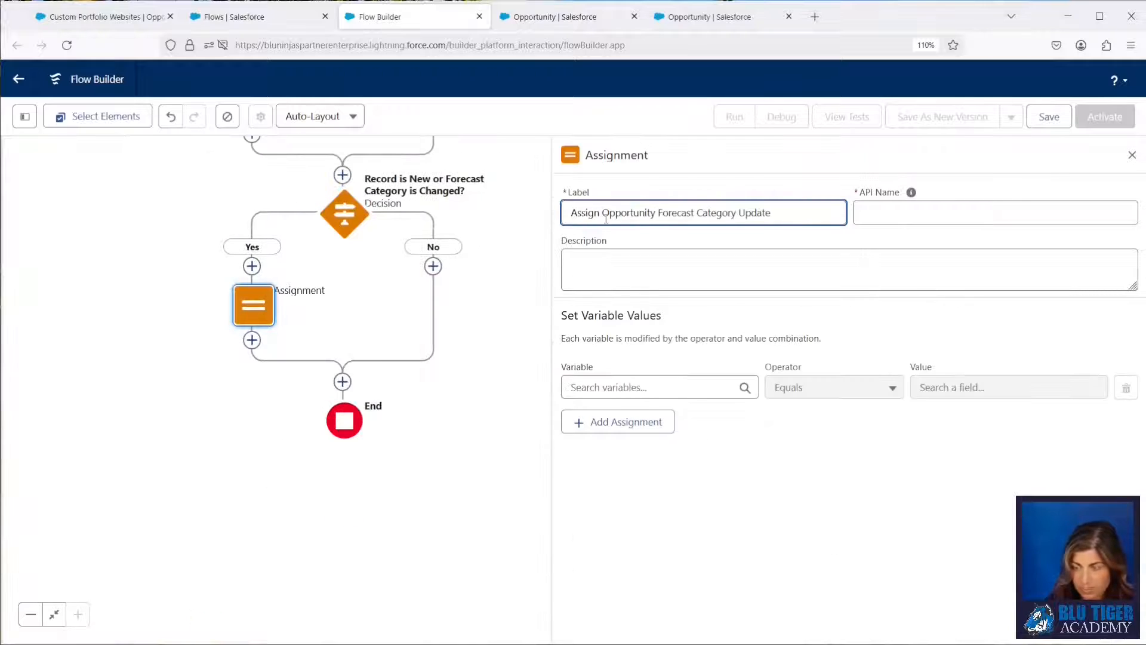
pyautogui.click(859, 217)
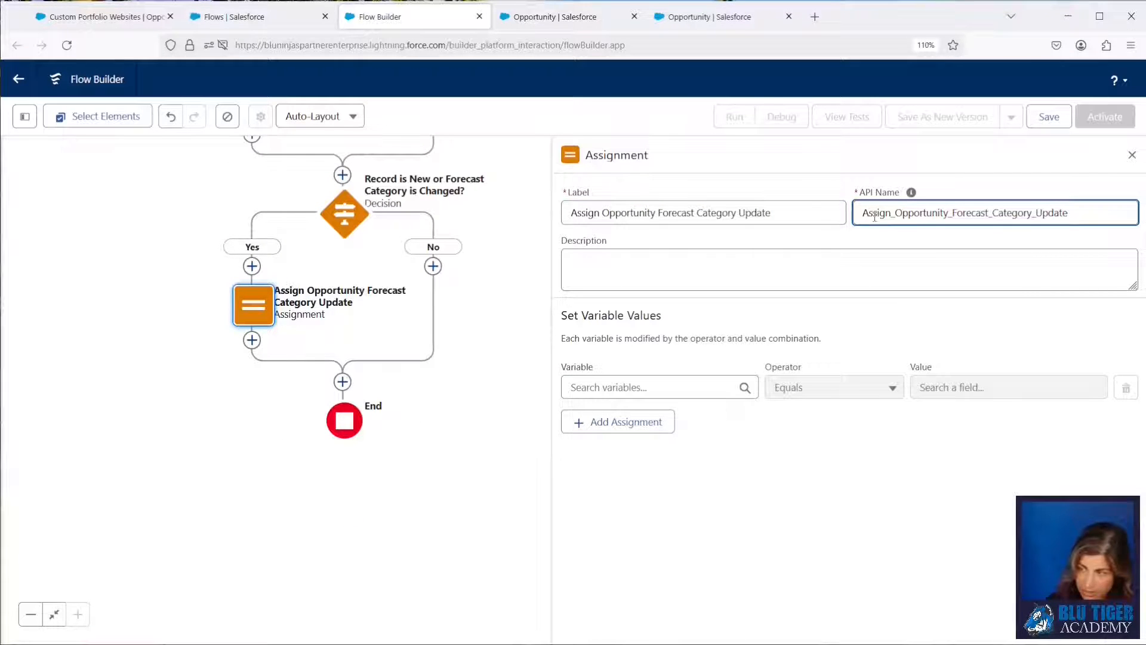
# Assign the Triggering Opportunity's Forecast Category Update to equal the Triggering Opportunity's Forecast Category with API name ForecastCategoryName.
pyautogui.click(633, 386)
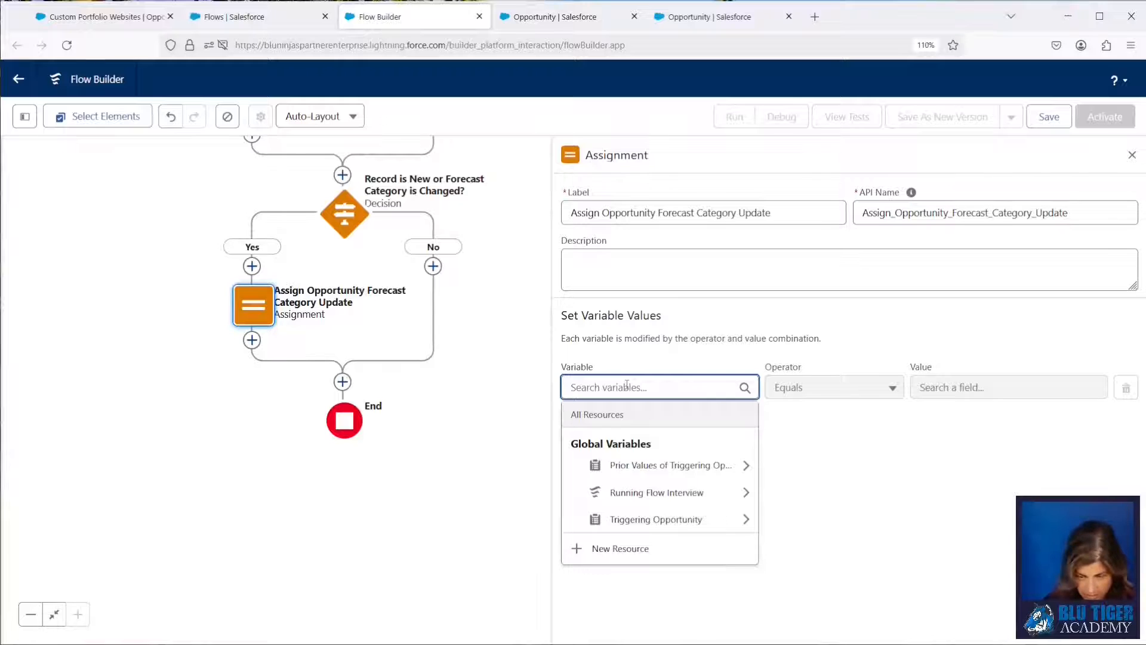
pyautogui.click(637, 520)
pyautogui.write('update')
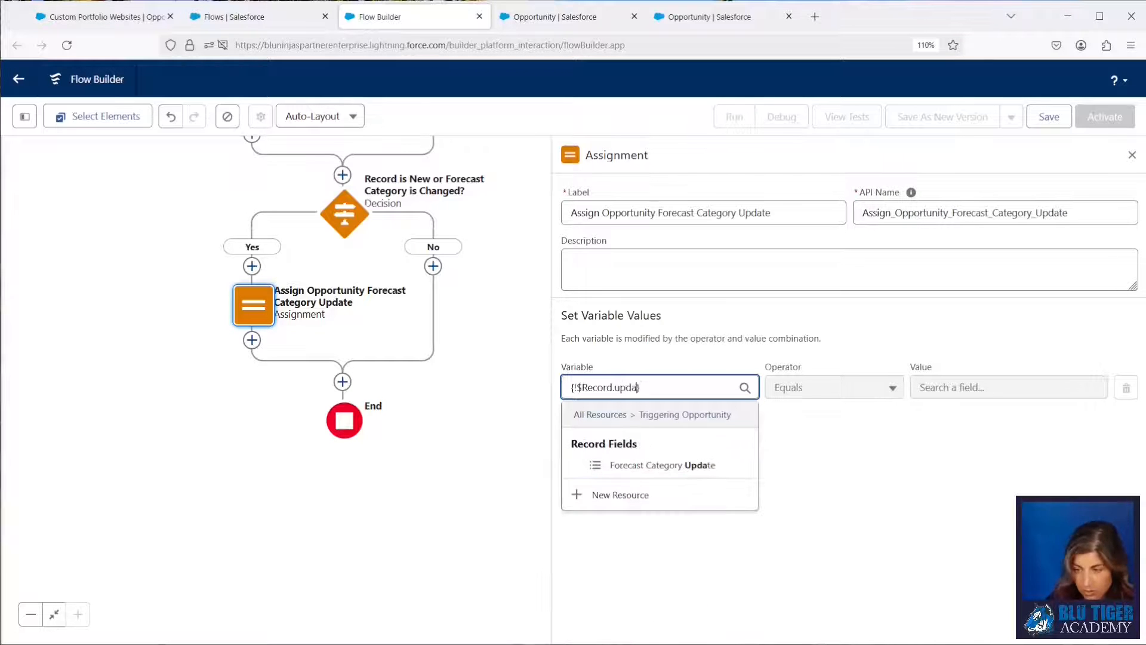
pyautogui.click(685, 469)
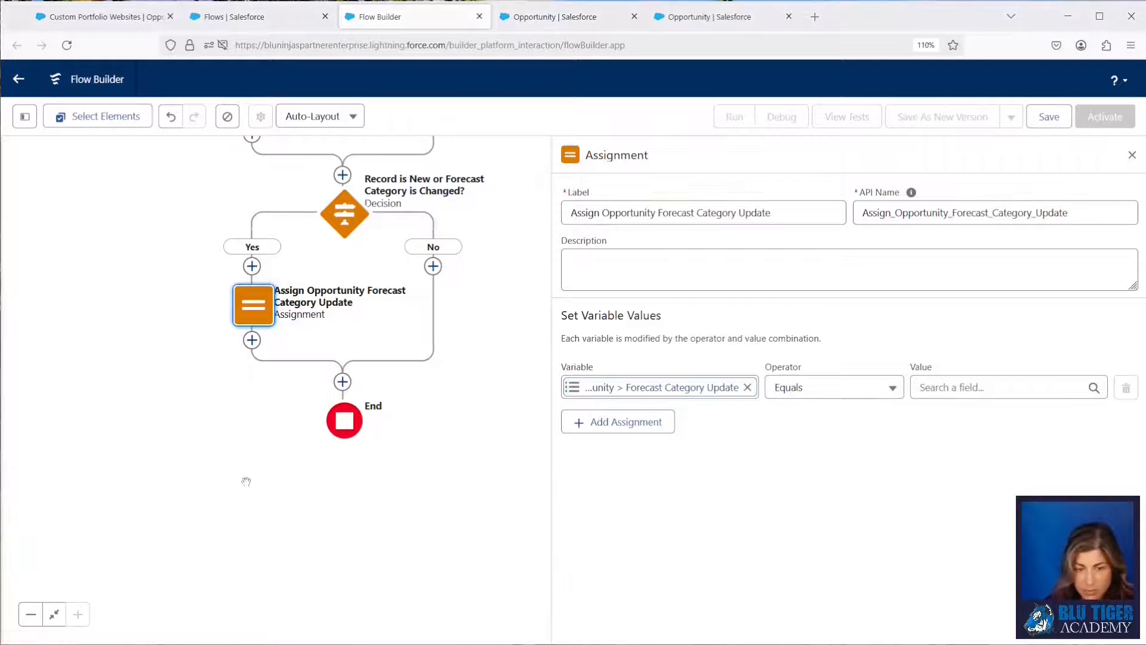
pyautogui.click(962, 388)
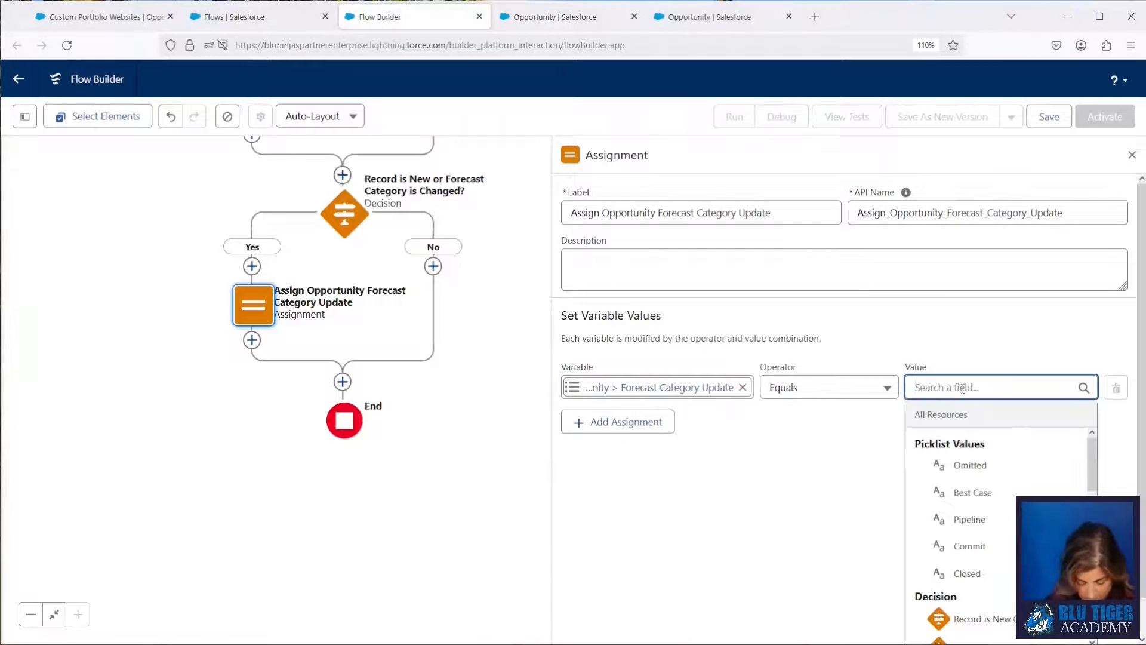
pyautogui.write('re')
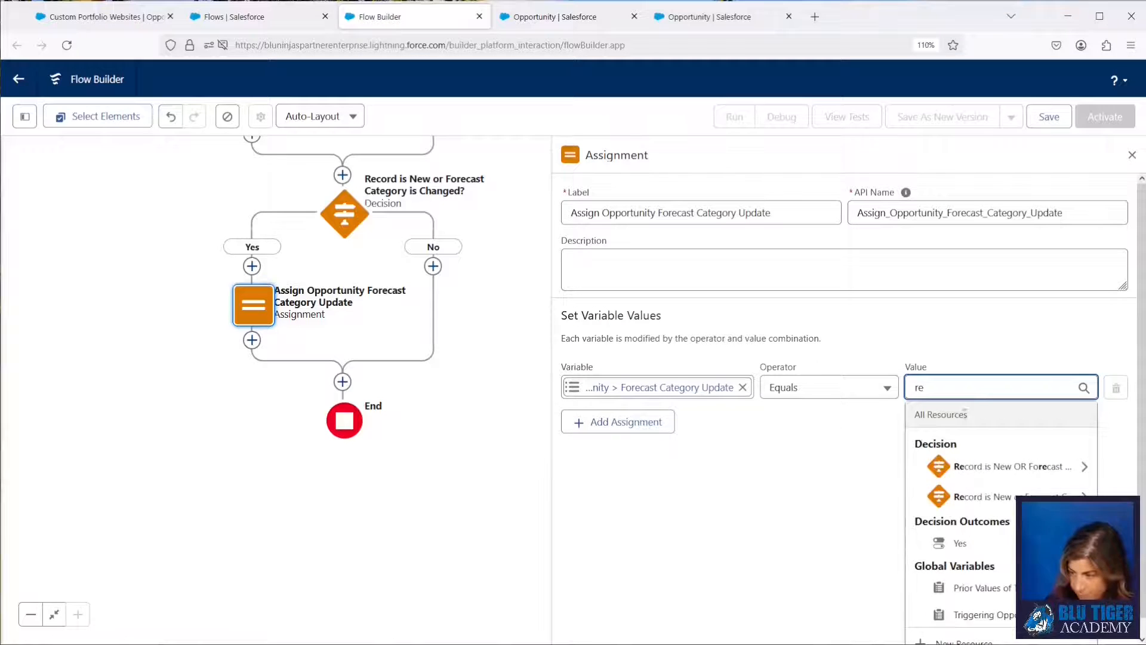
pyautogui.click(962, 614)
pyautogui.write('fore')
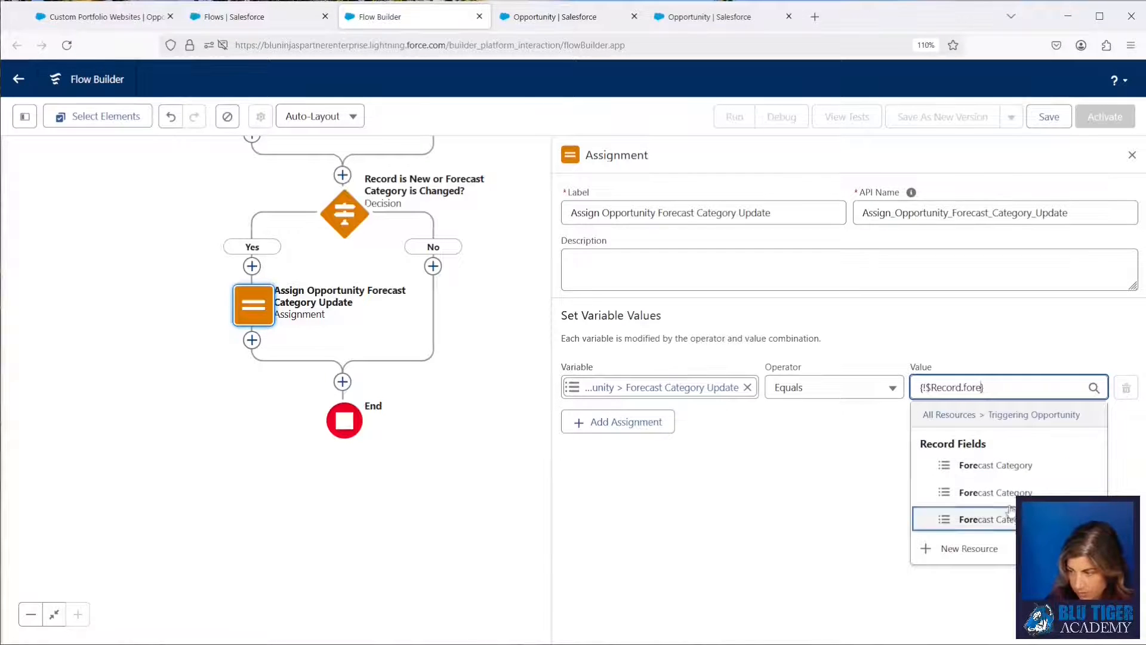
pyautogui.moveTo(1096, 492)
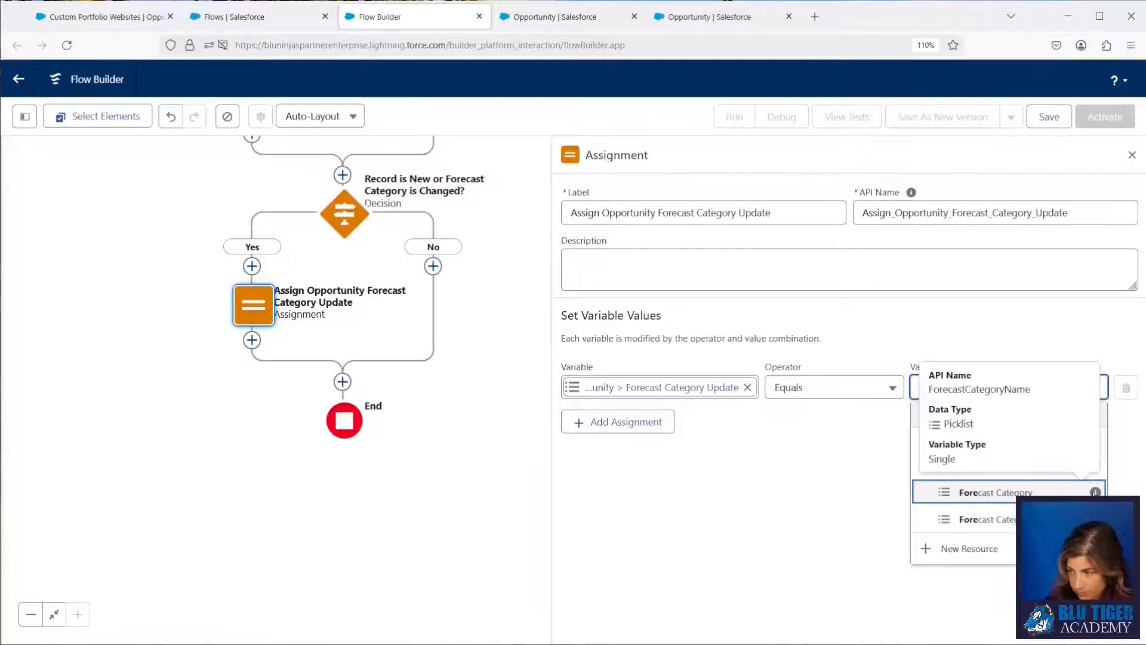
pyautogui.click(932, 491)
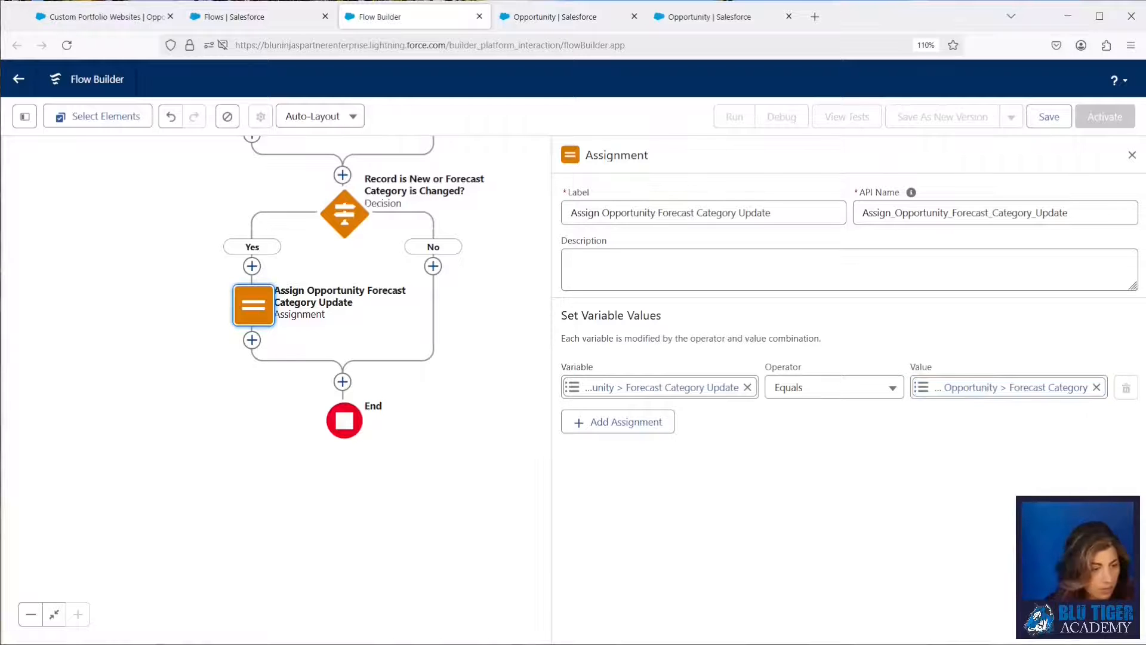
# Add an Update Records element before End, labelled Update Triggering Opportunity, using the IDs and all field values from the Triggering Opportunity record.
pyautogui.click(342, 383)
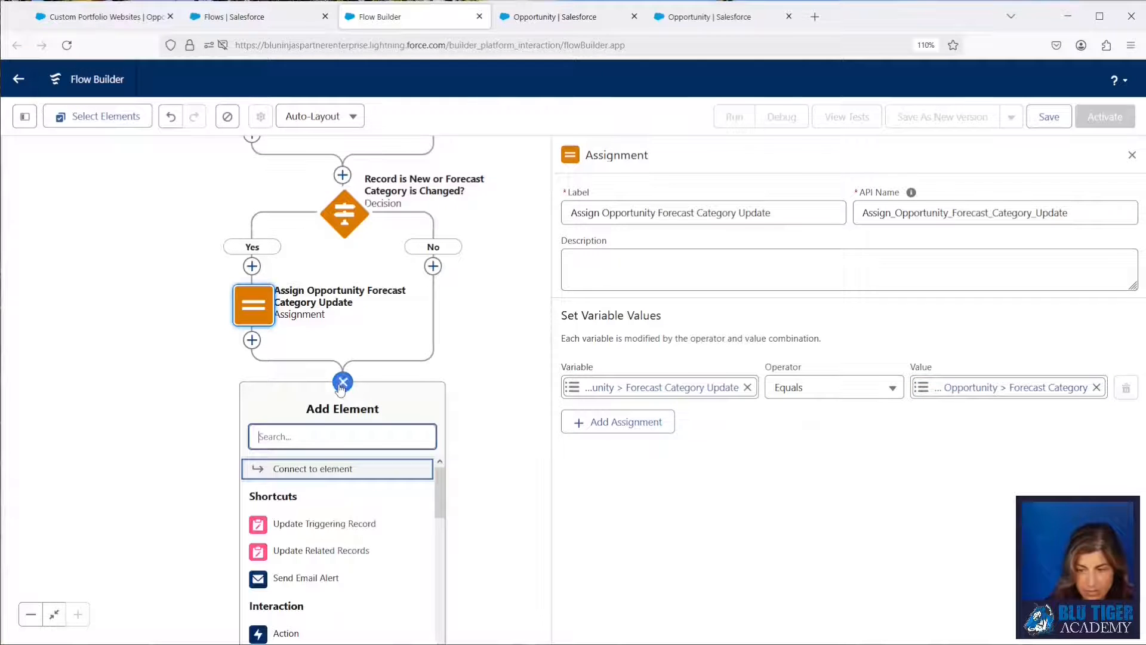
pyautogui.click(320, 524)
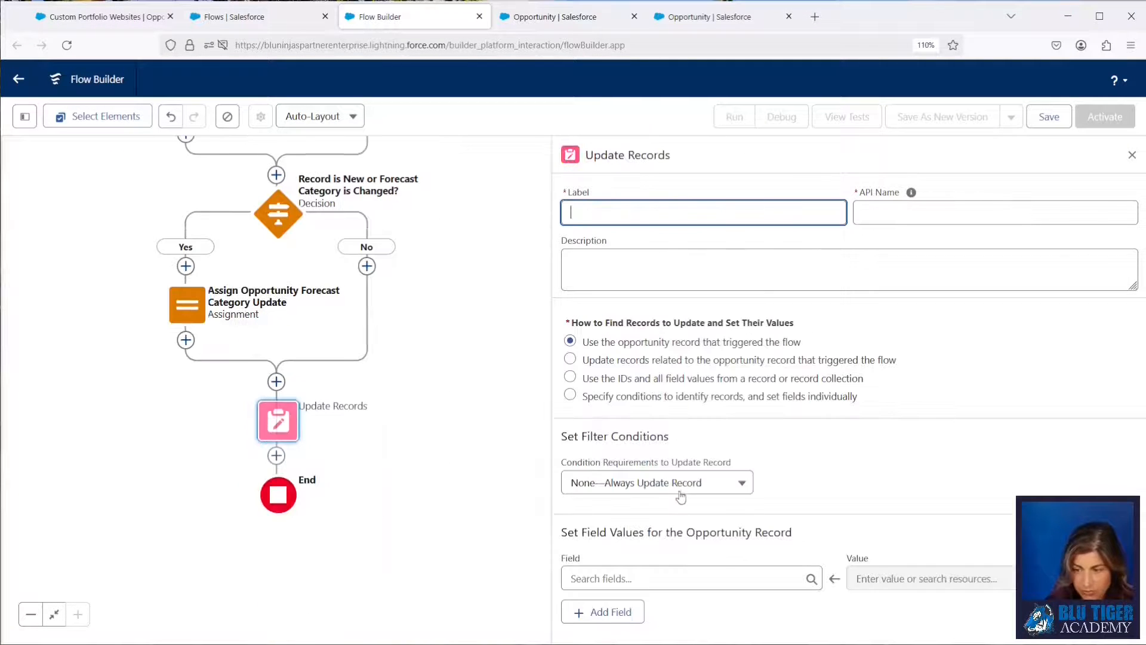
pyautogui.click(759, 212)
pyautogui.write('Update Triggering Opportunity')
pyautogui.click(569, 382)
pyautogui.click(679, 490)
pyautogui.write('trig')
pyautogui.click(788, 424)
# Save the flow as "Opportunity | Created/Updated After Save" with API name Opportunity_Created_Updated_After_Save and a description, and activate it.
pyautogui.click(1046, 118)
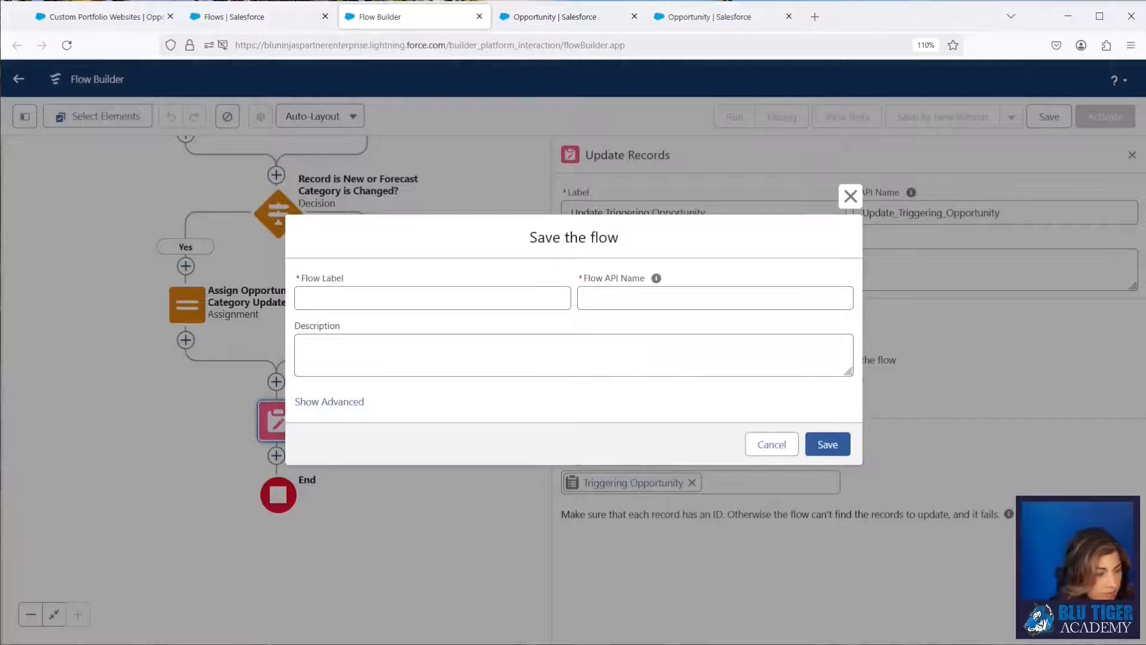
pyautogui.click(337, 301)
pyautogui.write('Opportunity | Created/Updated After Save')
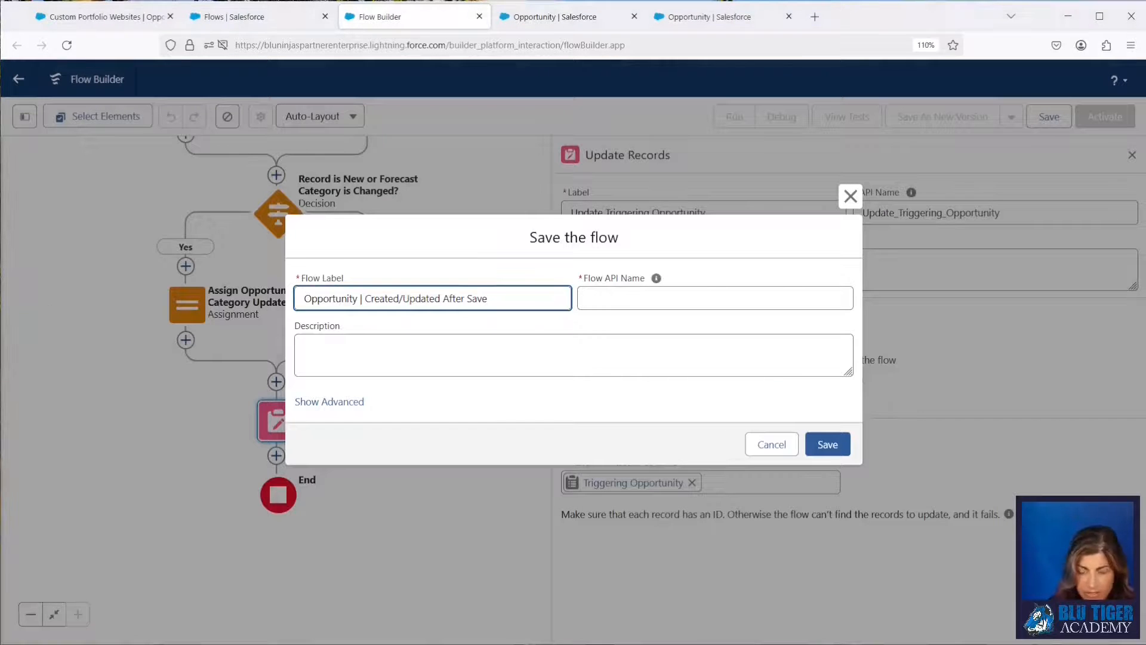
pyautogui.press('Tab')
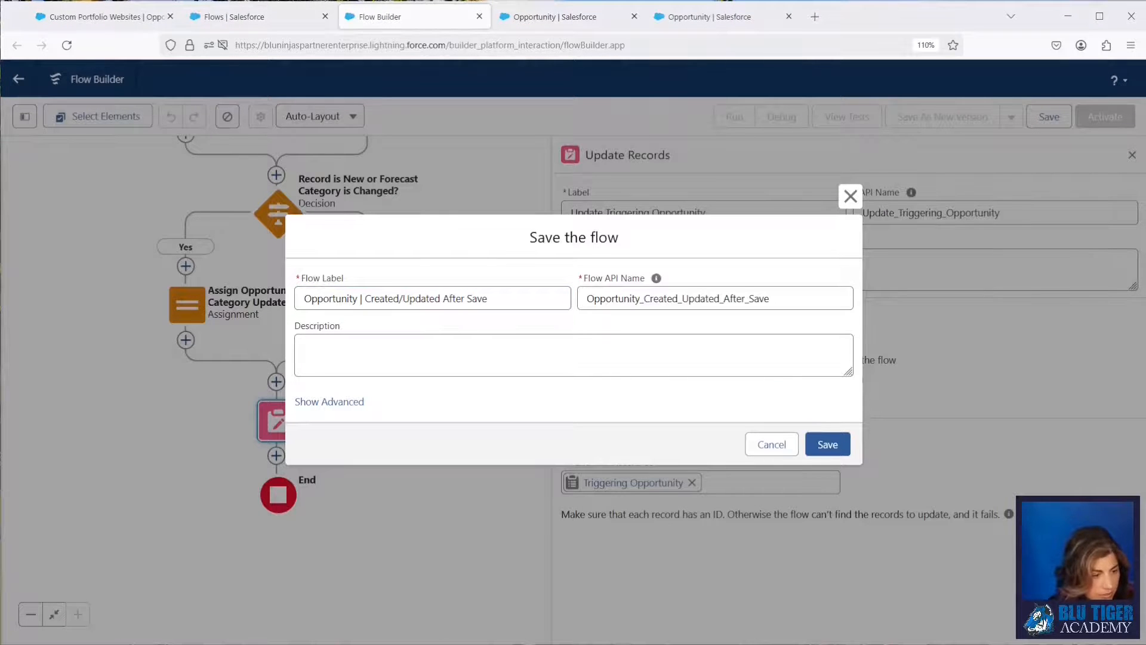
pyautogui.click(370, 346)
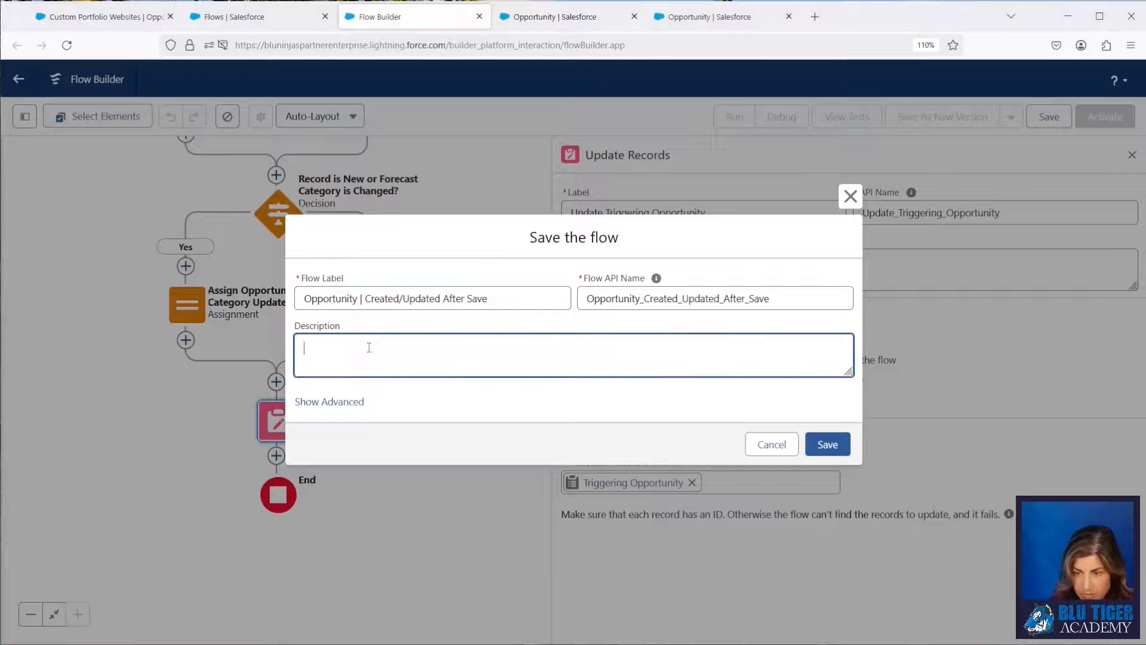
pyautogui.write('This flow controls the actions on the Opportunity object before the record is saved. It currently updates the Forecast Category Update with the value from the Forecast Category field and vice versa when the values change.')
pyautogui.click(819, 437)
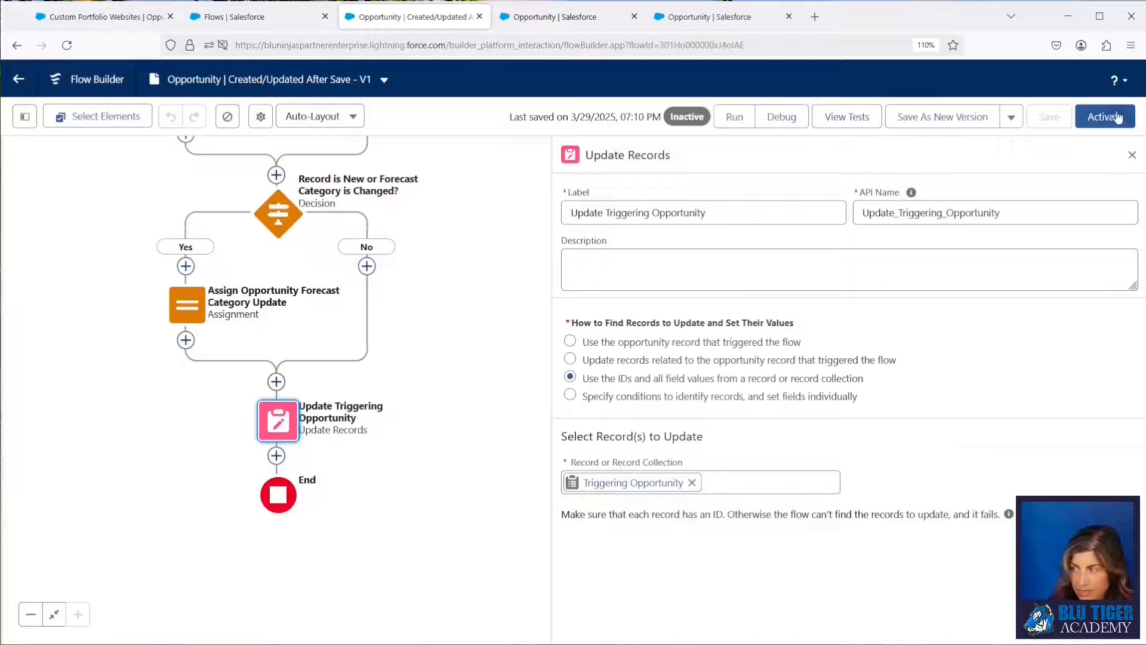
pyautogui.click(1113, 120)
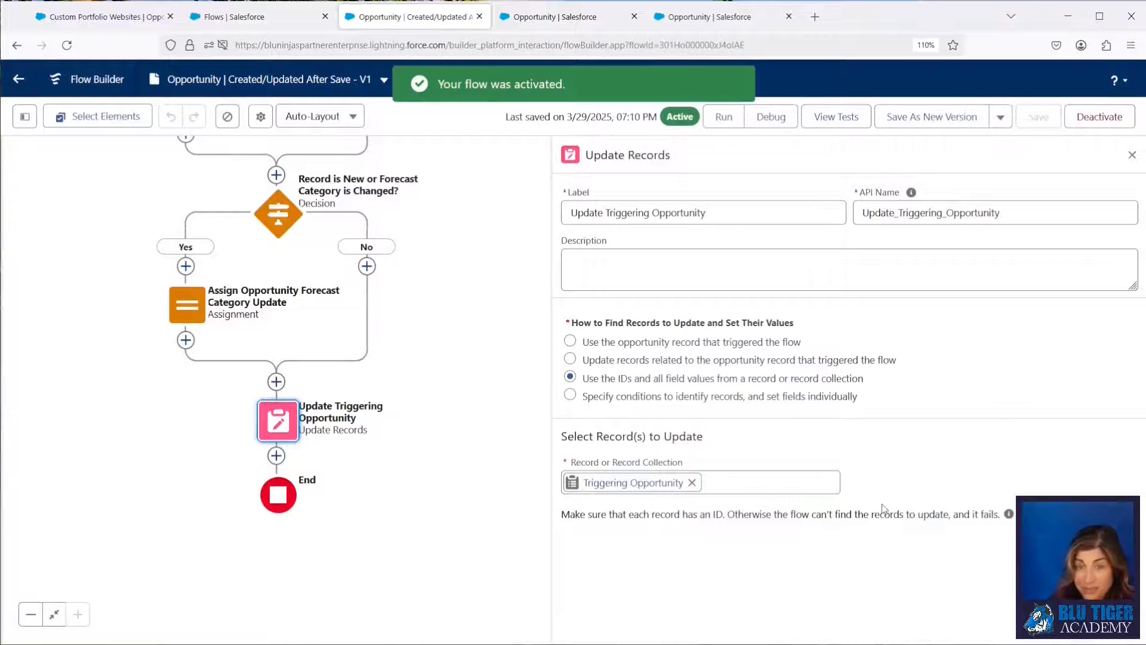
# Switch to the Custom Portfolio Websites opportunity, set its Forecast Category Update to Commit, and save the record.
pyautogui.click(109, 18)
pyautogui.click(457, 581)
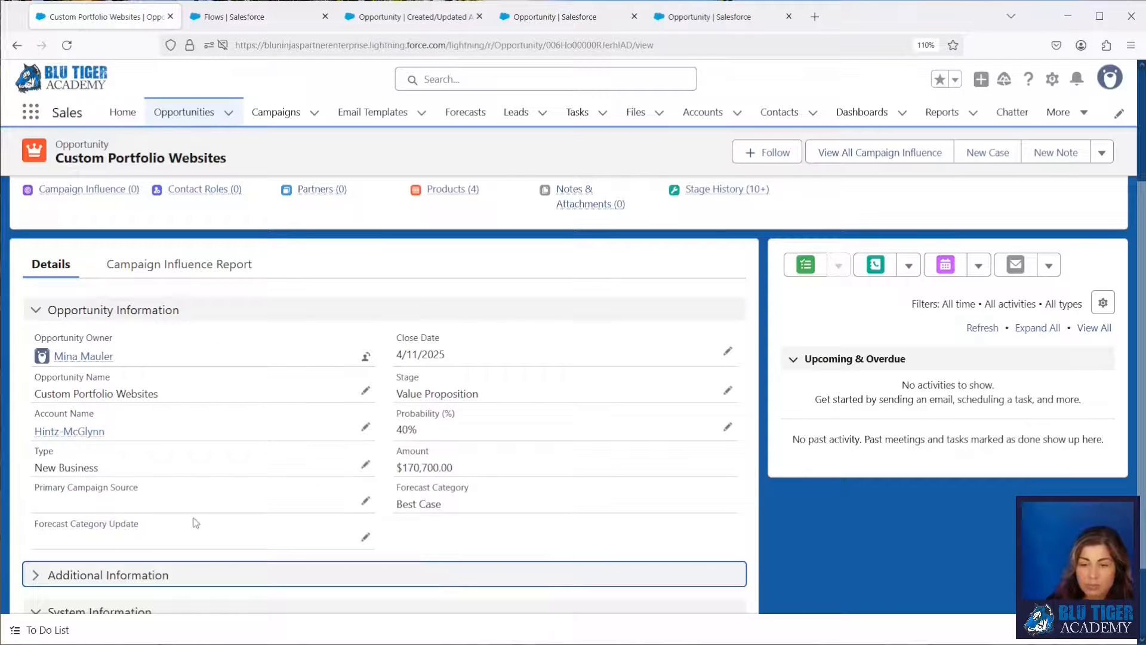
pyautogui.moveTo(470, 488); pyautogui.dragTo(398, 495)
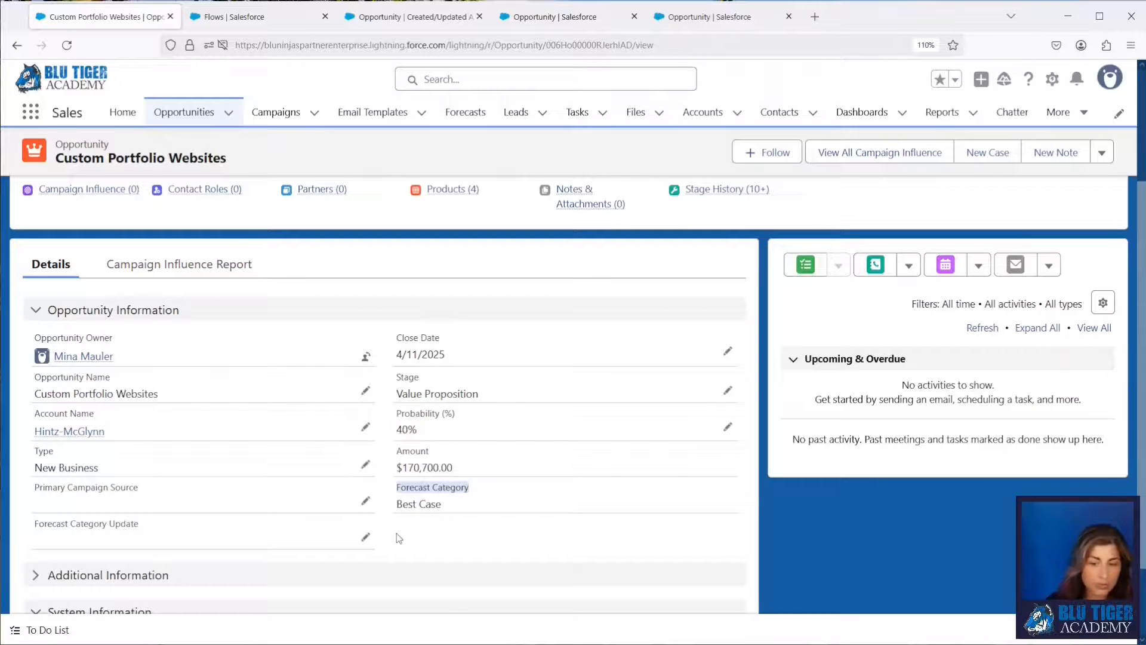
pyautogui.moveTo(141, 524); pyautogui.dragTo(34, 526)
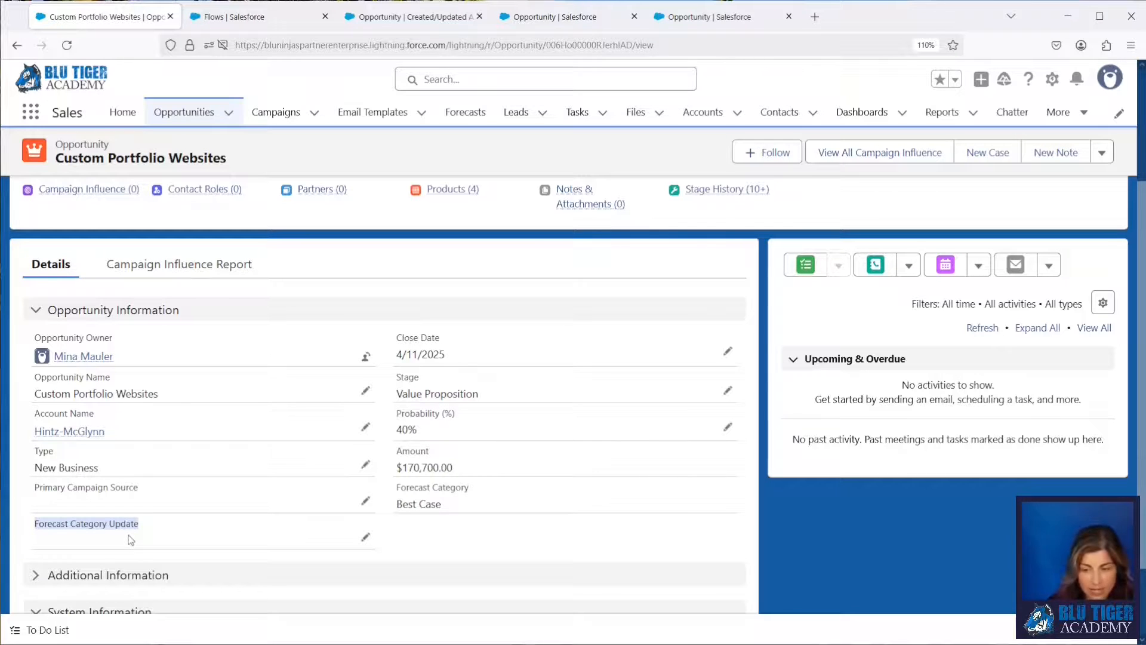
pyautogui.click(366, 537)
pyautogui.click(318, 547)
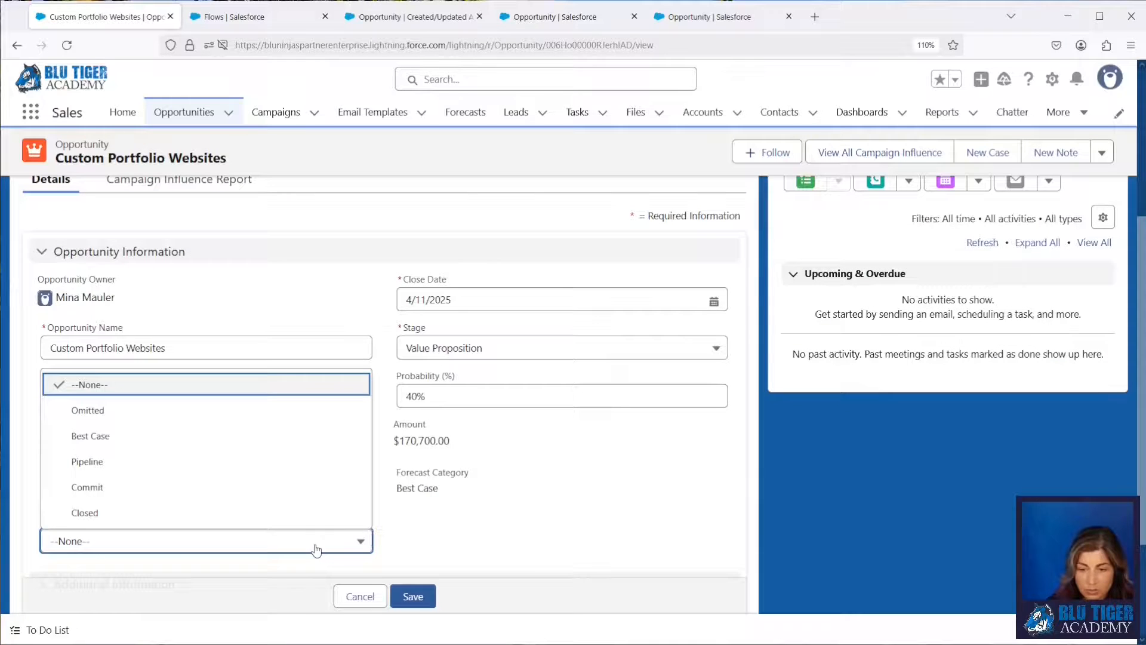
pyautogui.click(245, 487)
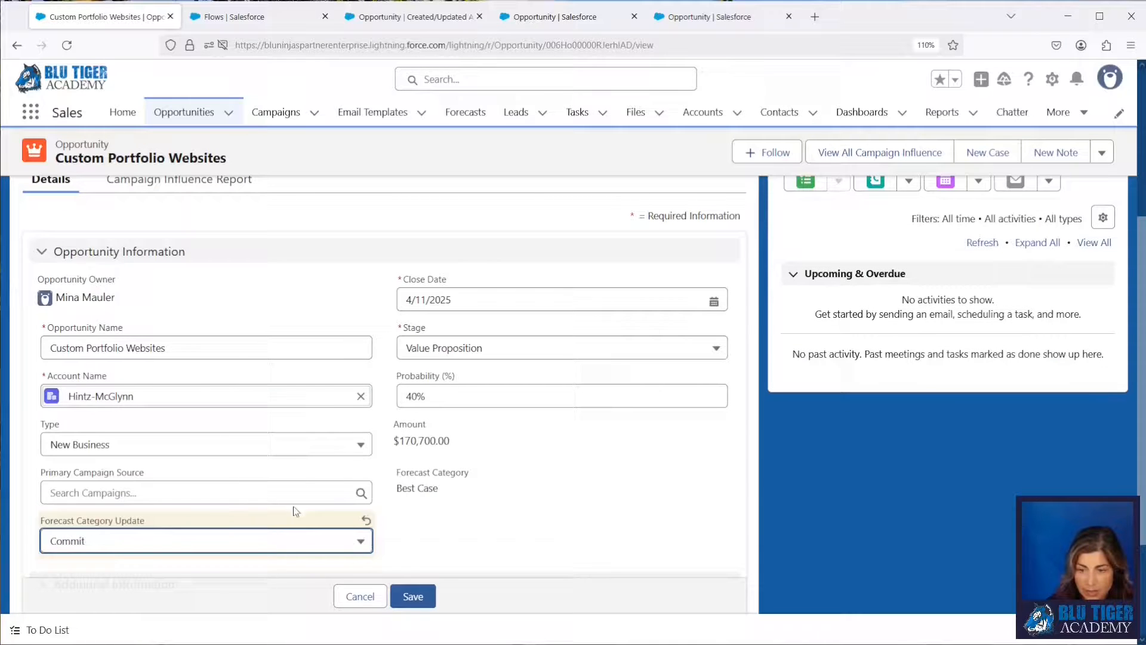
pyautogui.click(418, 599)
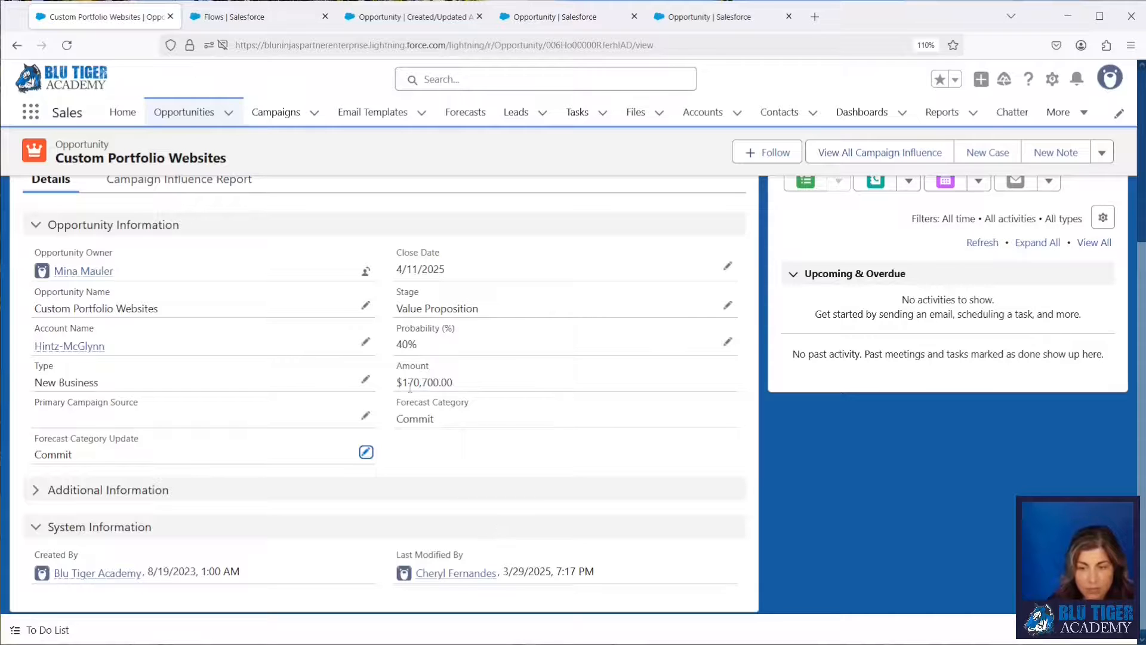
# Set the opportunity's Forecast Category Update to Omitted and save the record.
pyautogui.click(366, 453)
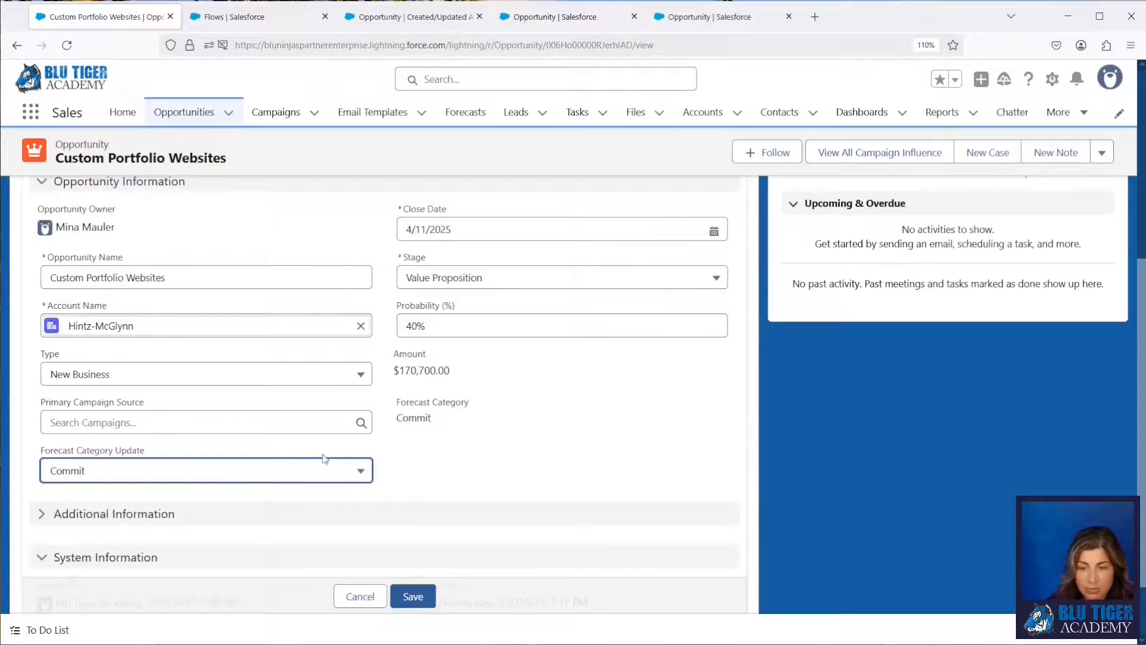
pyautogui.click(243, 471)
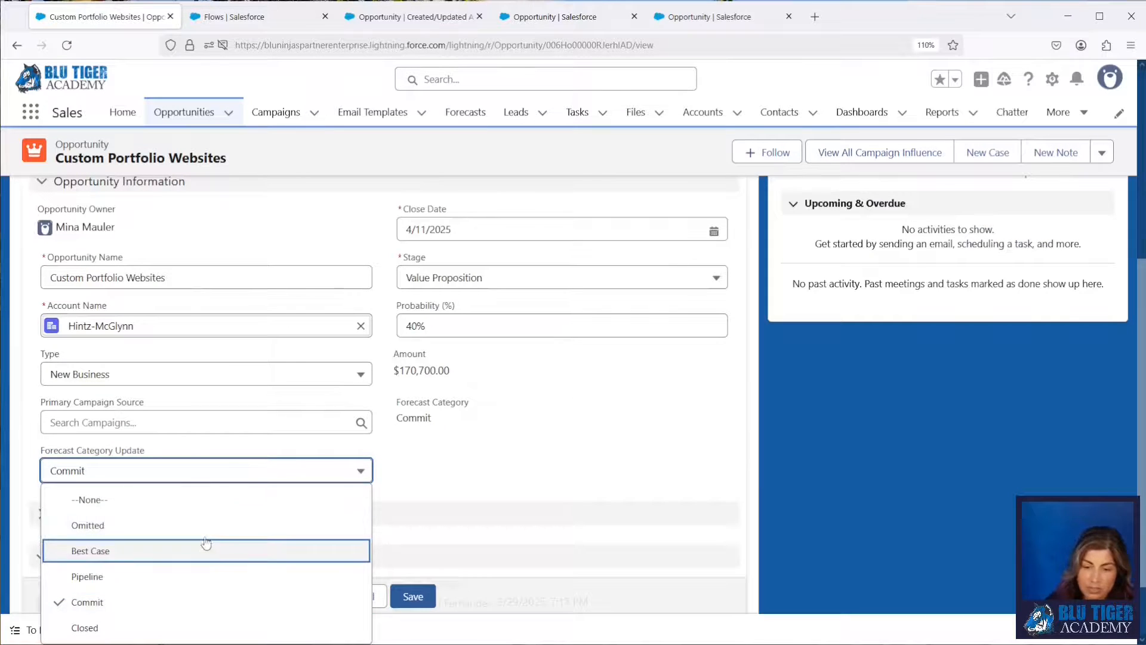
pyautogui.click(203, 527)
pyautogui.click(412, 597)
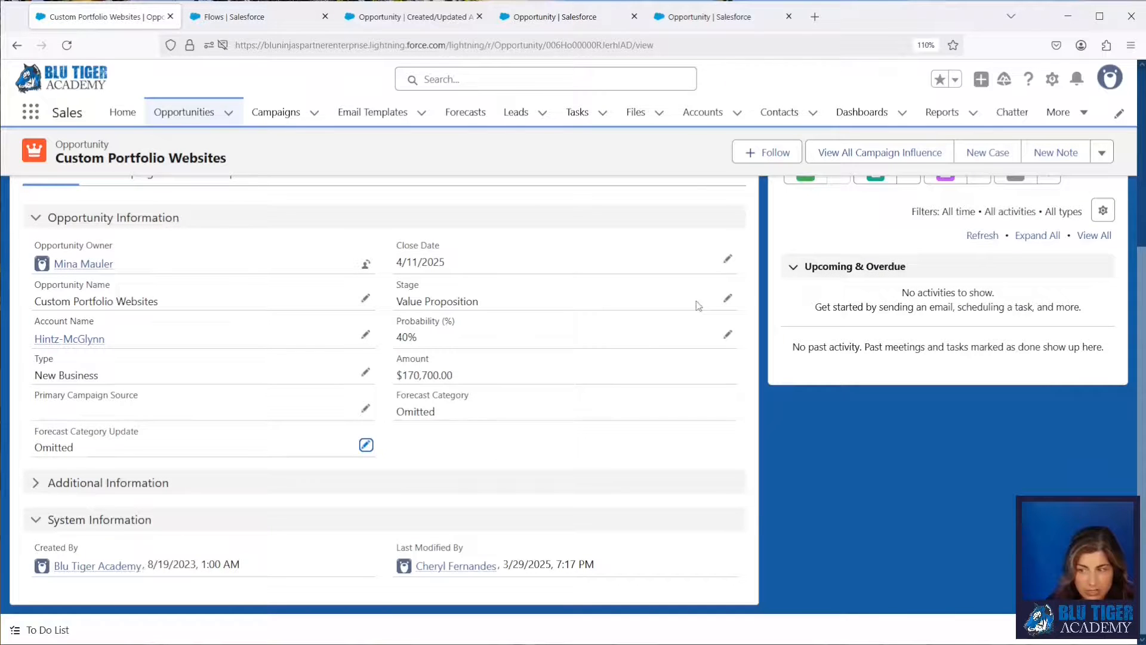
# Set the opportunity's Stage to Negotiation/Review, save the record, and check its Forecast Category Update value.
pyautogui.click(729, 299)
pyautogui.click(535, 339)
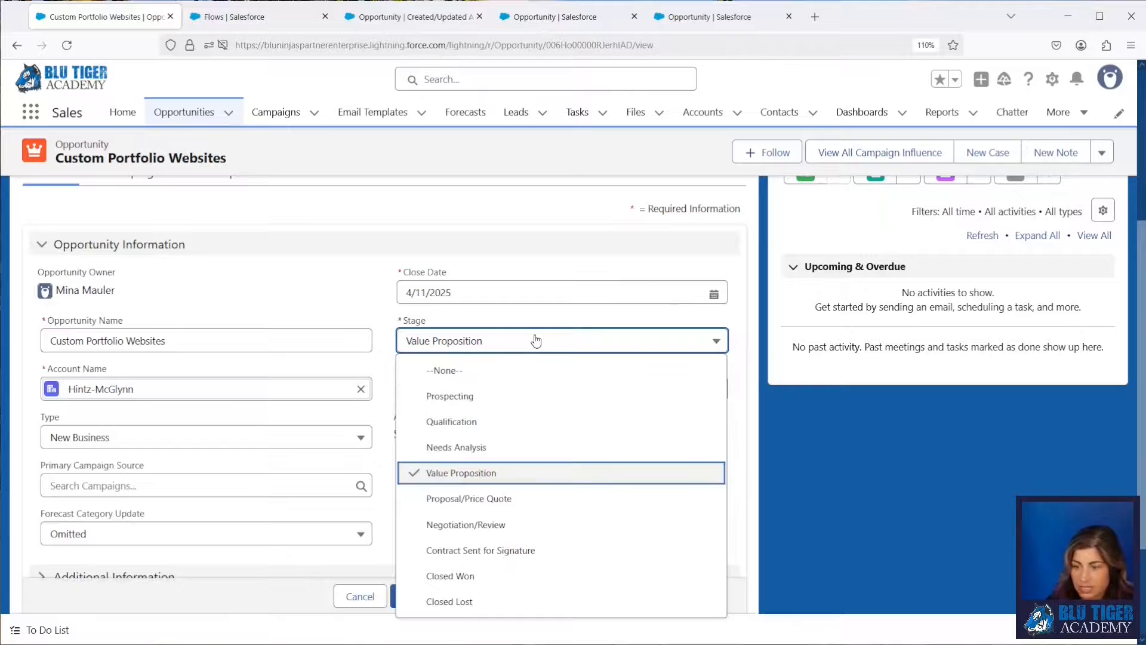
pyautogui.click(511, 523)
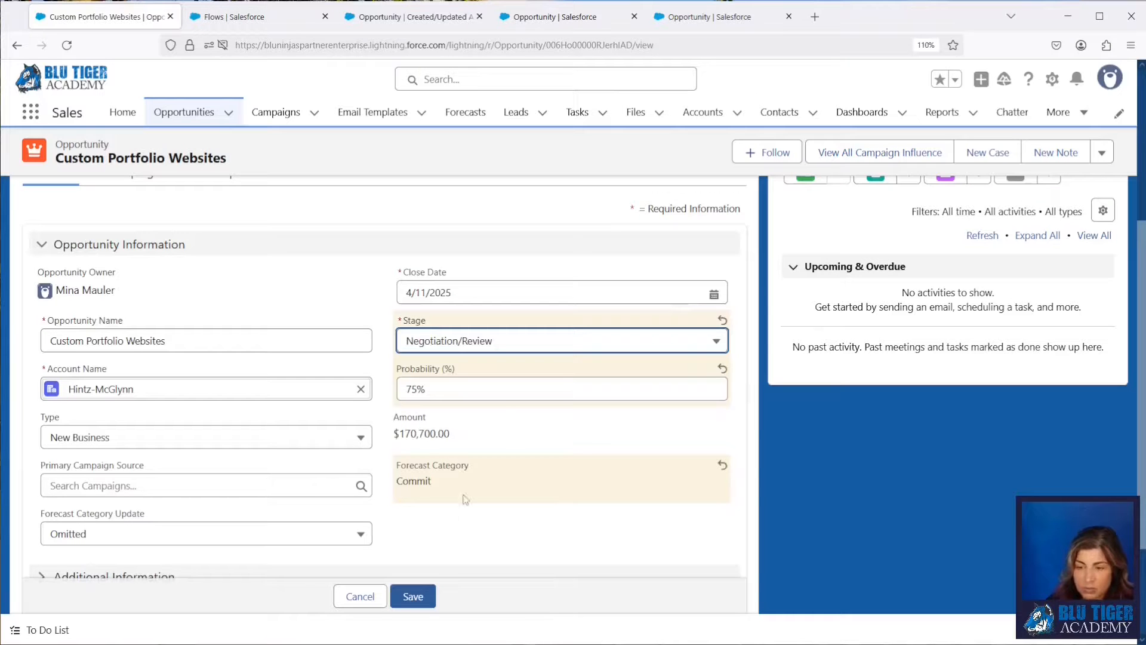
pyautogui.scroll(-2, 464, 495)
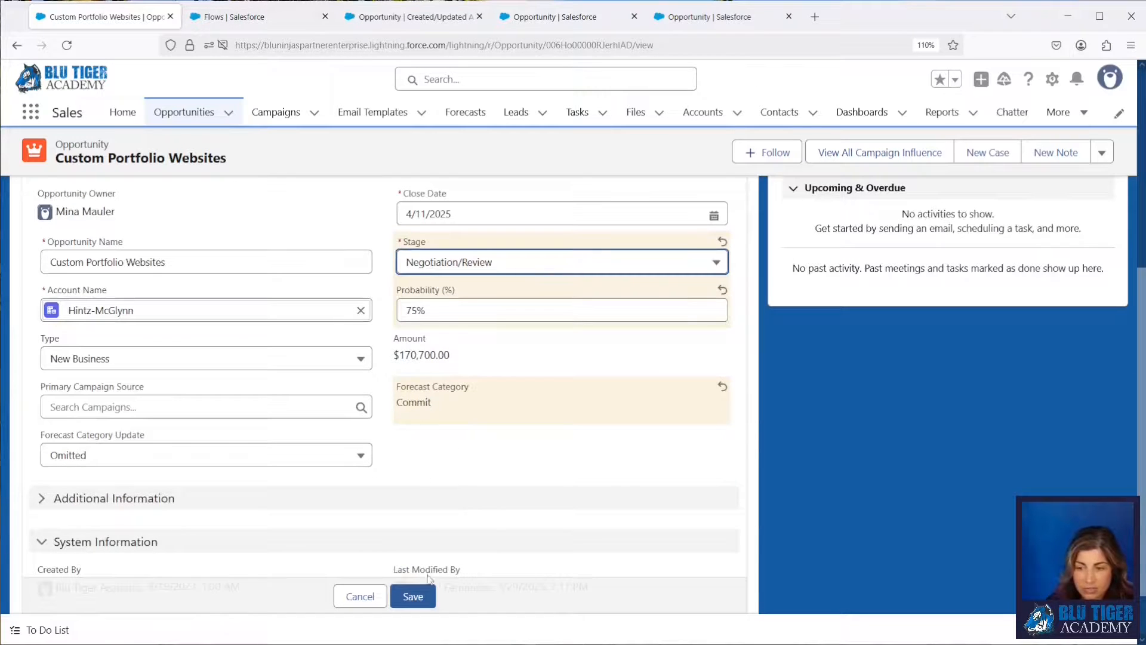
pyautogui.click(412, 596)
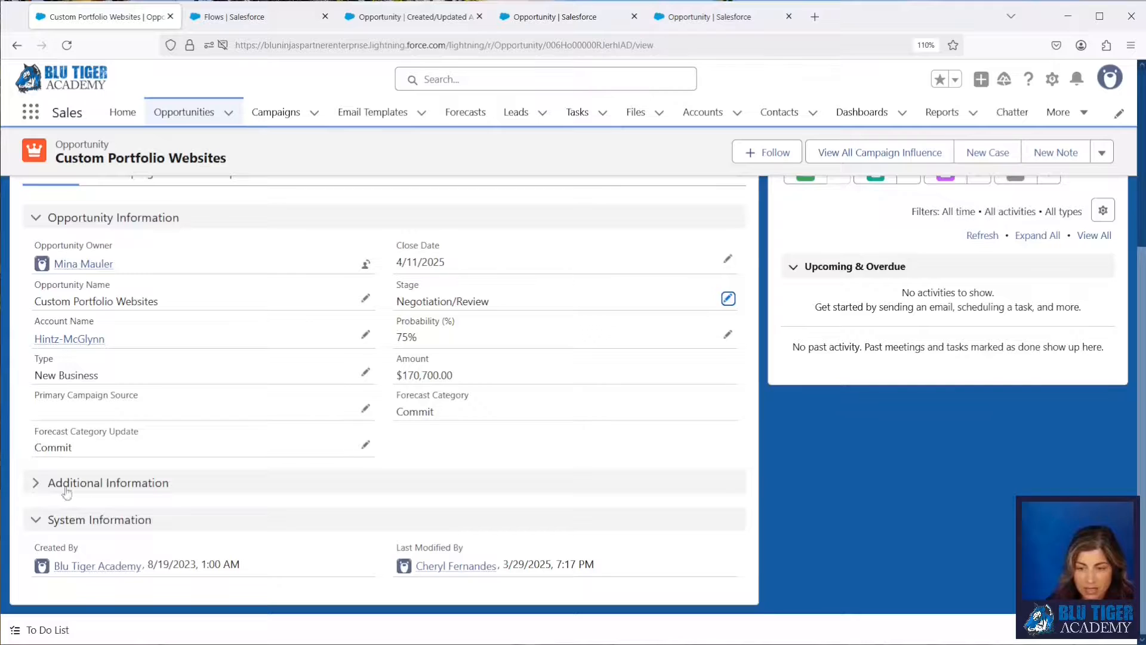
pyautogui.moveTo(77, 451); pyautogui.dragTo(34, 447)
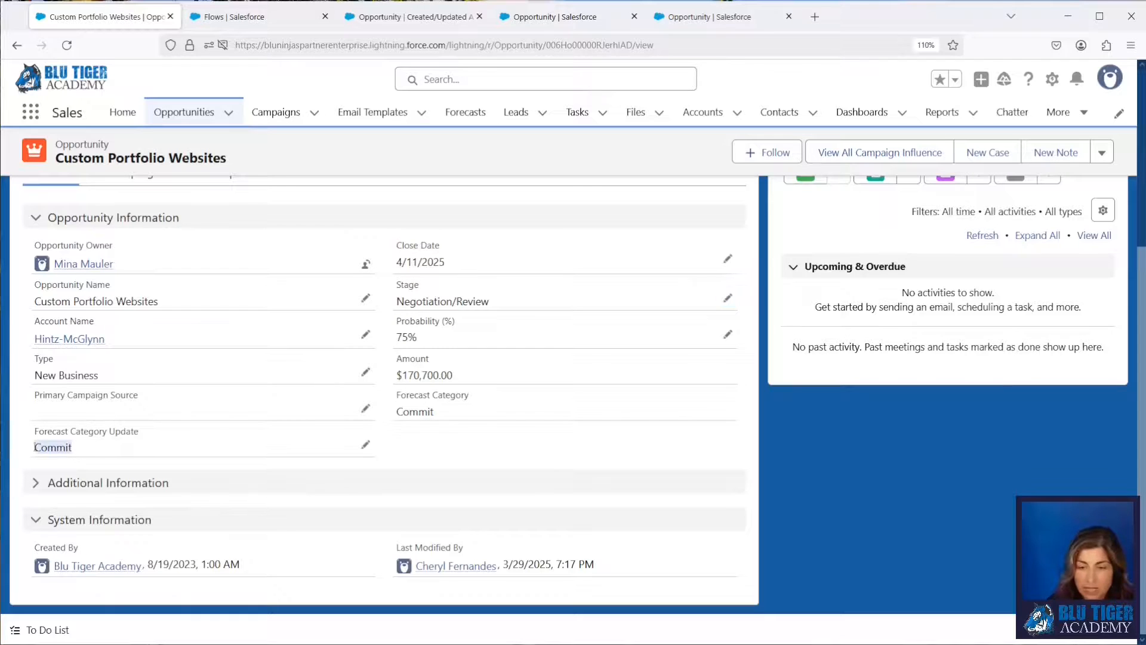
# Set Forecast Category Update to Omitted and Stage to Qualification in the same edit, and save the opportunity.
pyautogui.click(728, 298)
pyautogui.click(346, 534)
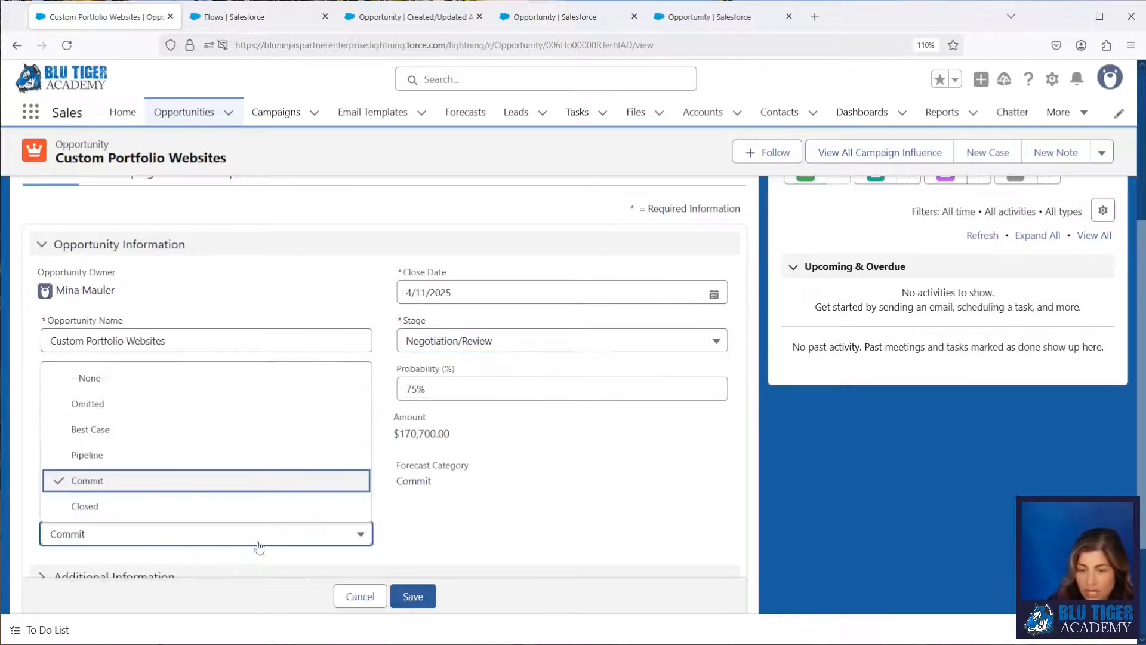
pyautogui.click(138, 406)
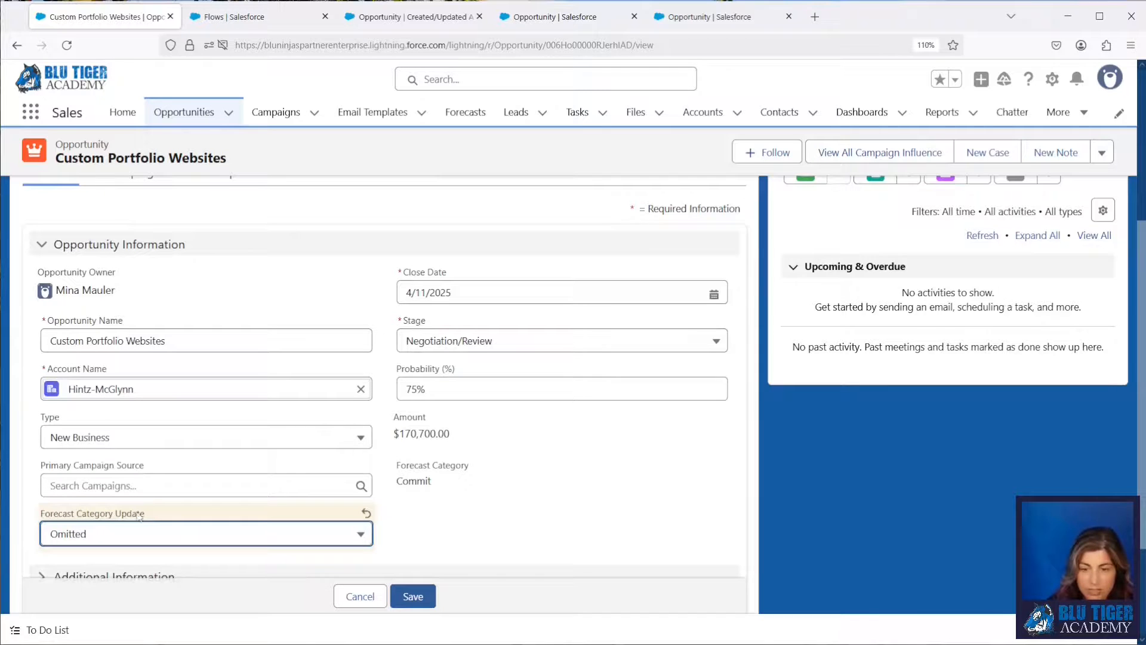
pyautogui.click(448, 340)
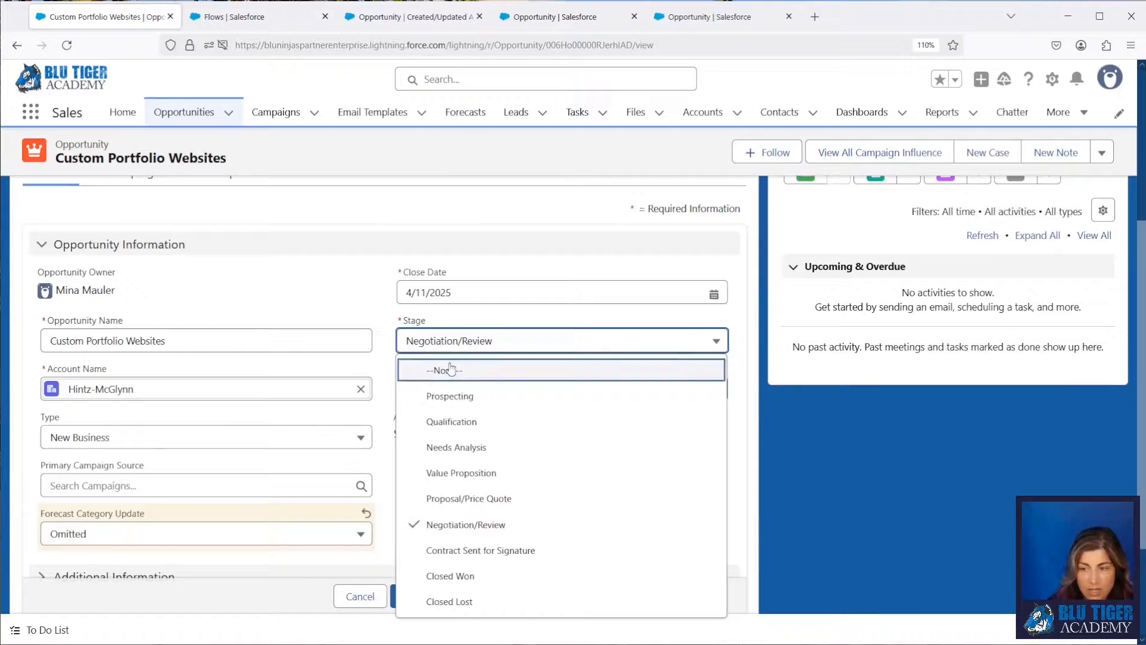
pyautogui.click(453, 418)
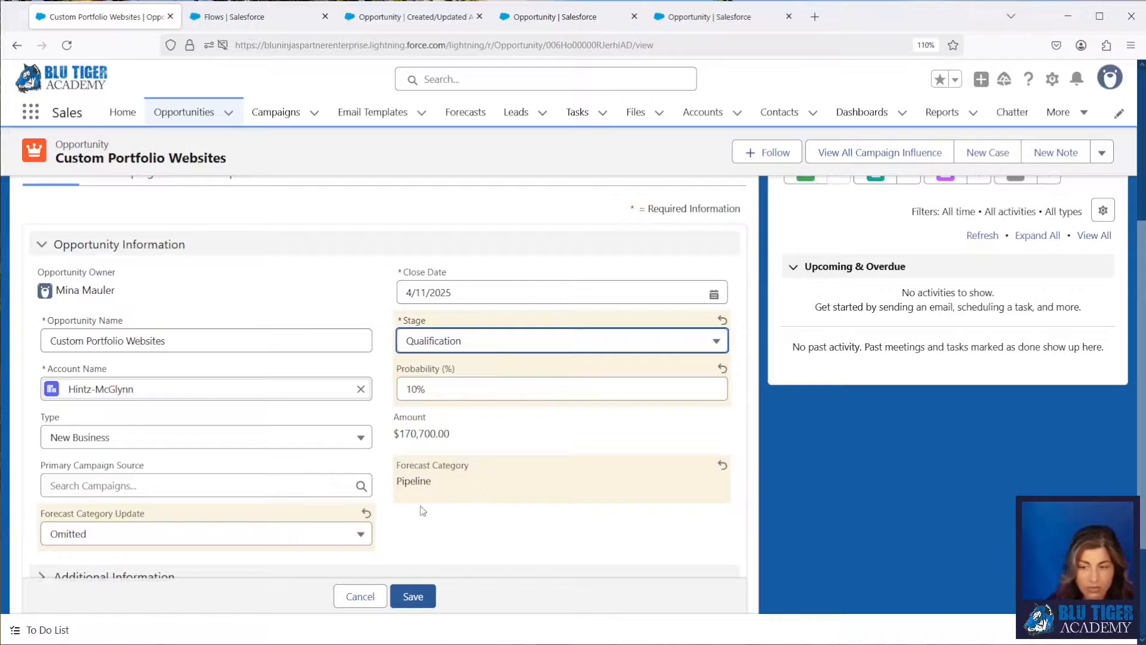
pyautogui.click(412, 596)
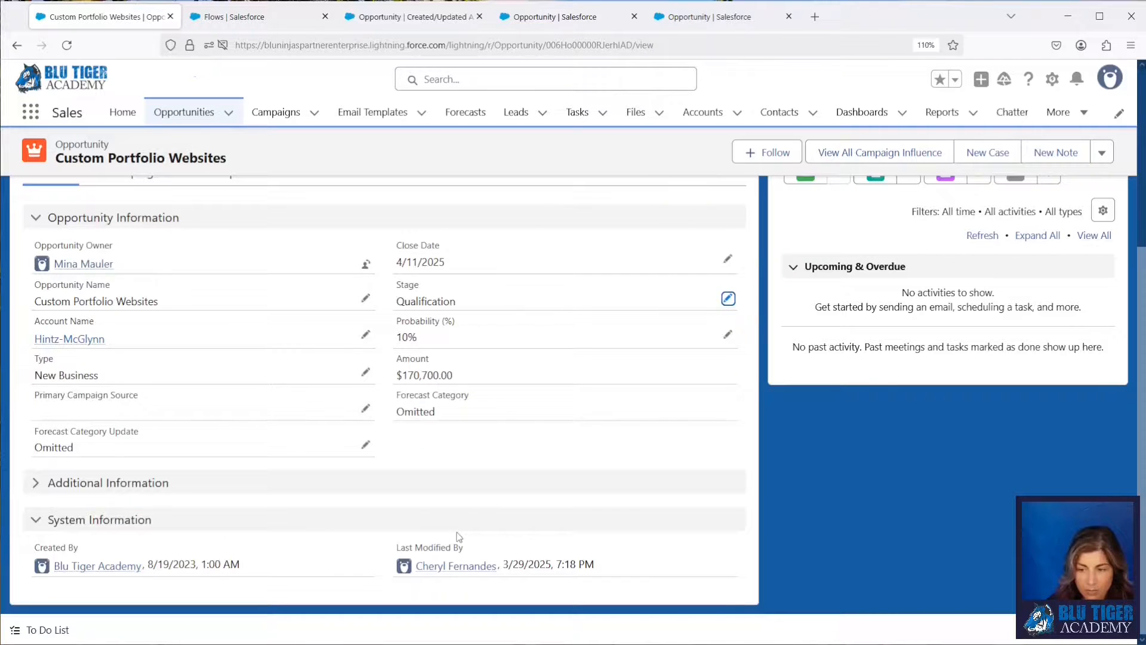